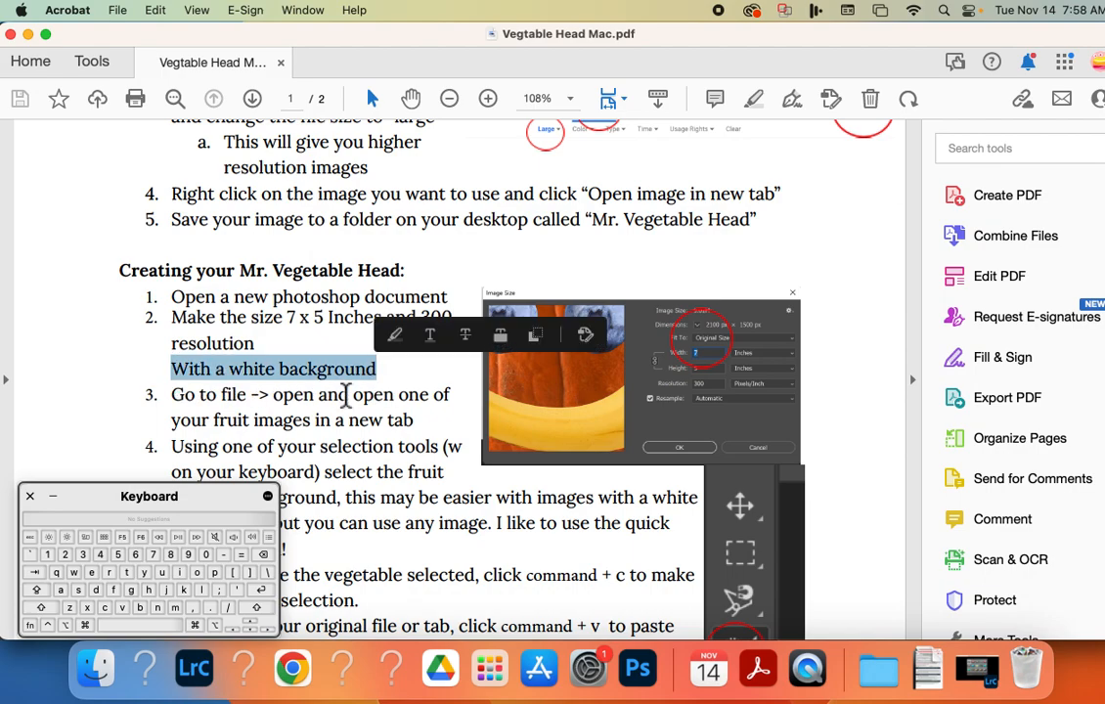
Switch to Chrome and show the image results for cherry, filtered to the Large size.
scroll(346, 395, "up", 5)
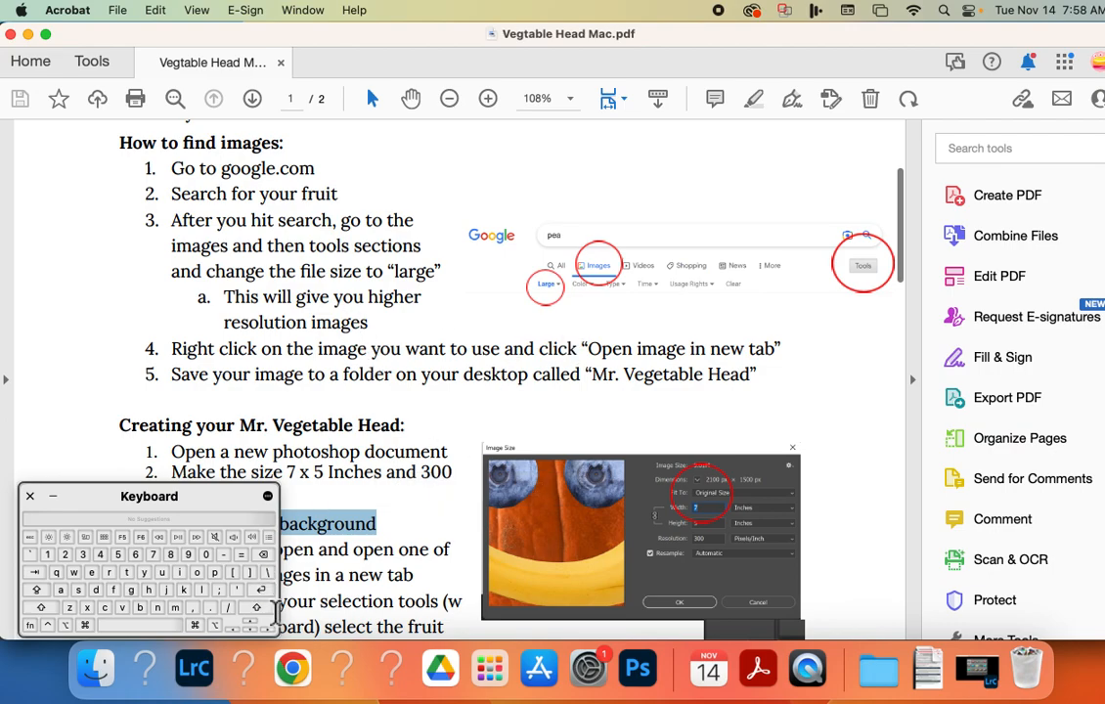
left_click(291, 671)
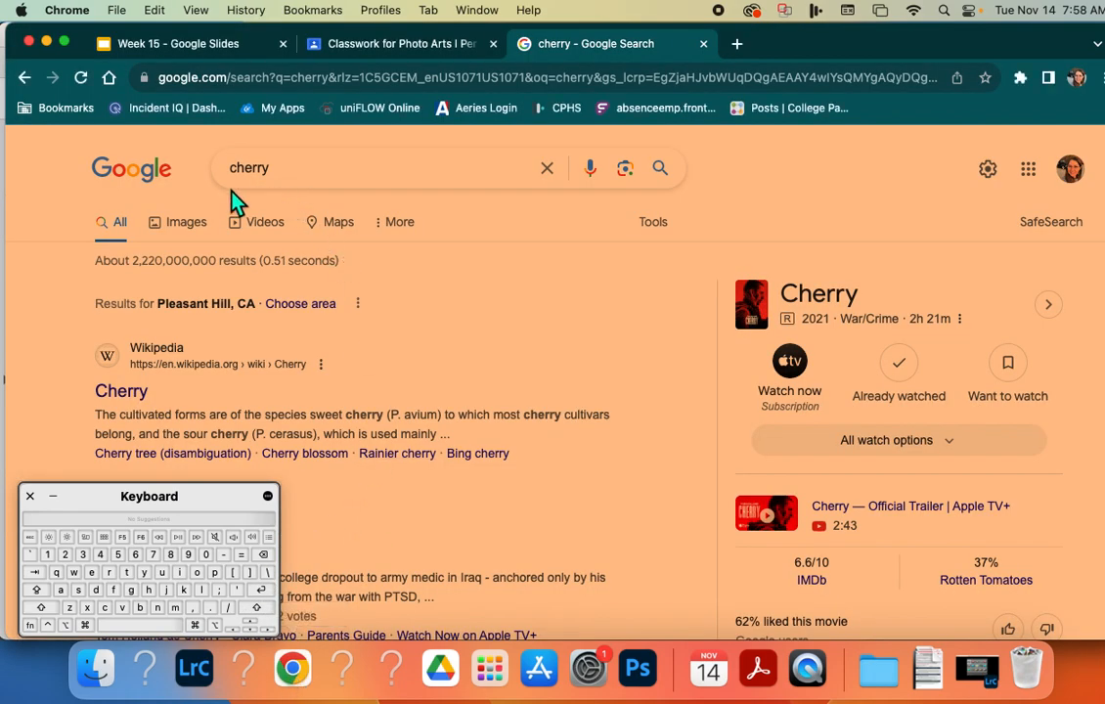
left_click(174, 231)
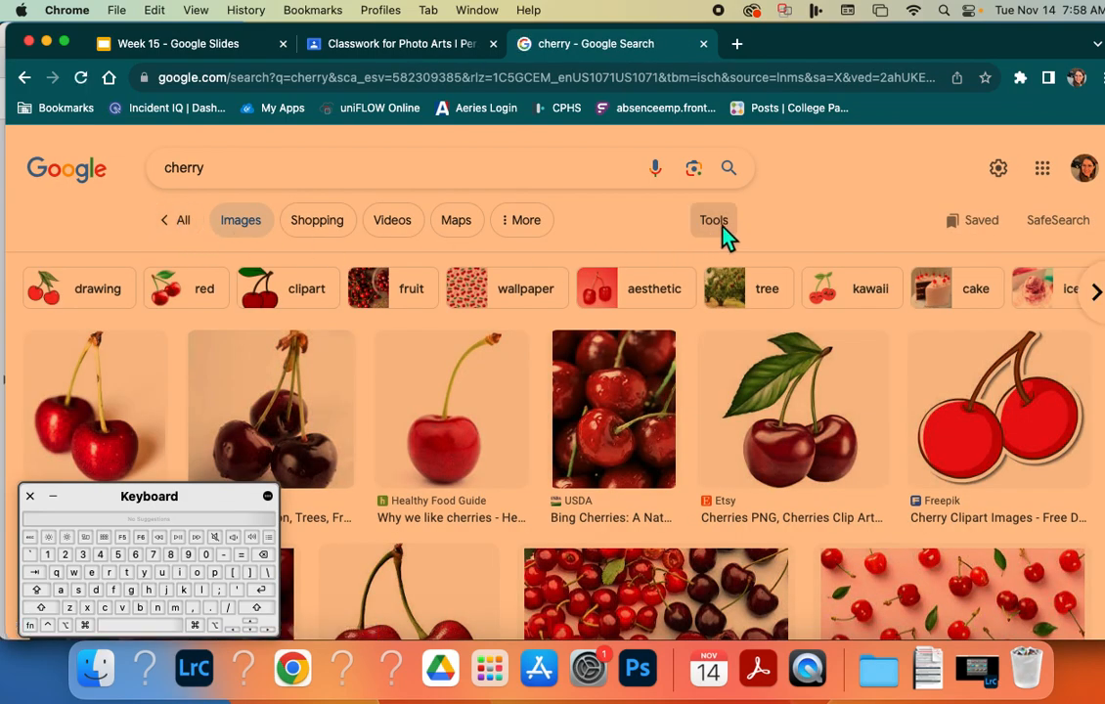
left_click(717, 223)
left_click(426, 265)
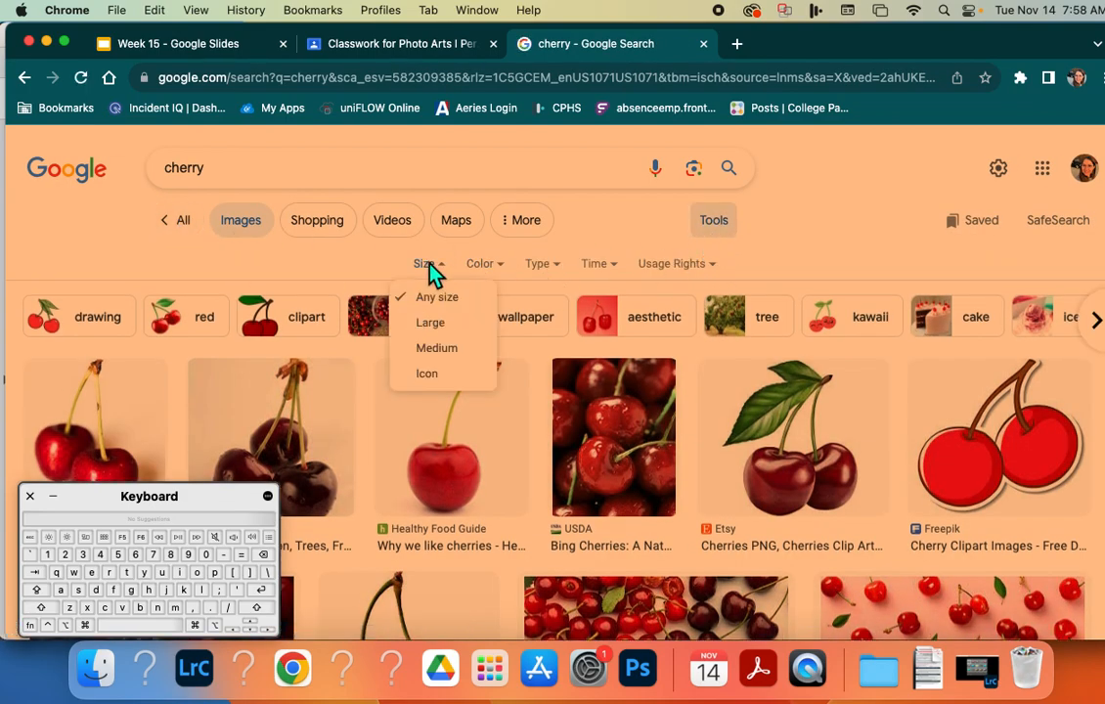
left_click(430, 324)
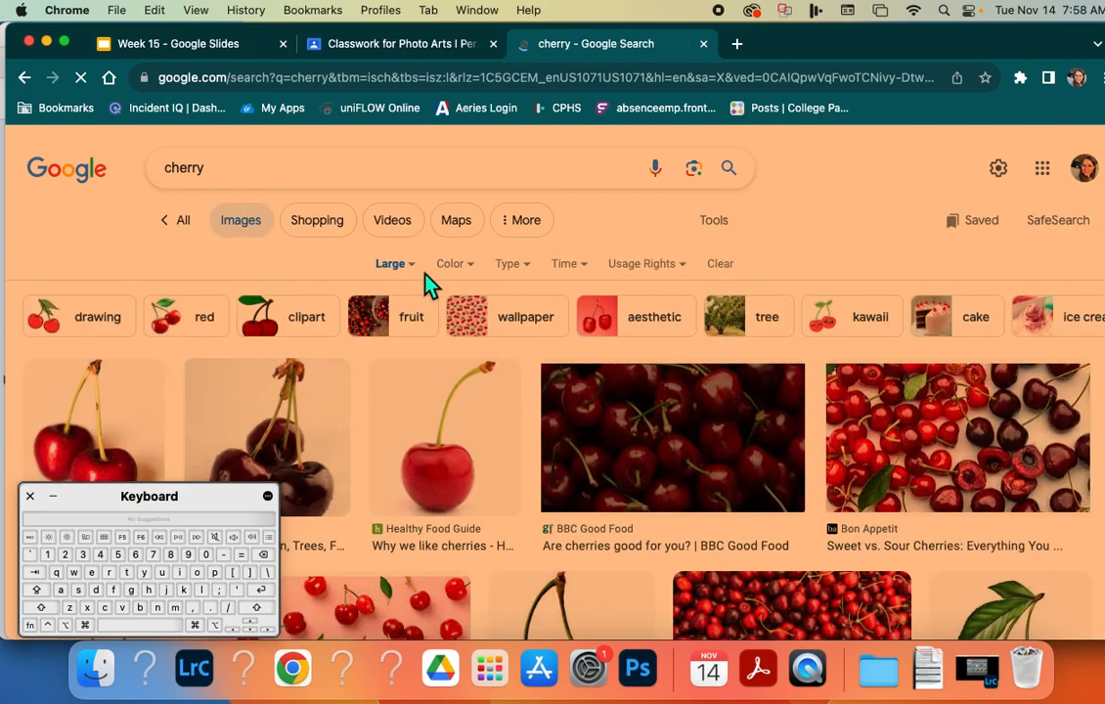
Start saving the Healthy Food Guide image of a single cherry and create a folder named "Veg head demo" inside Vegtable head.
left_click(439, 452)
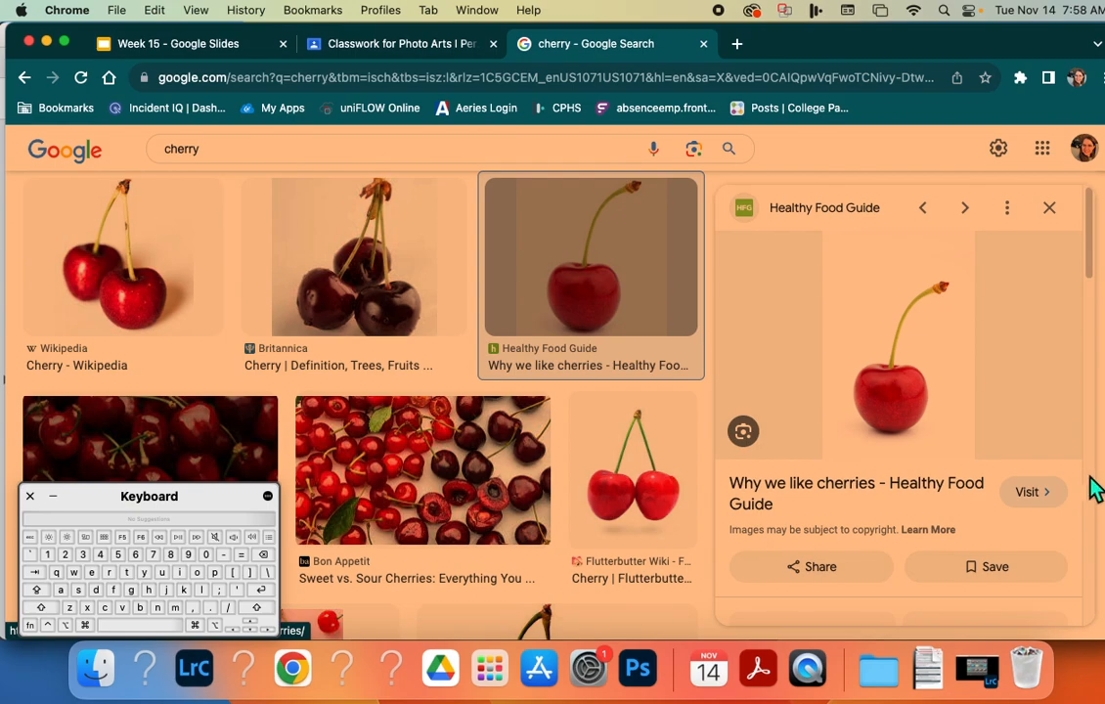
right_click(876, 367)
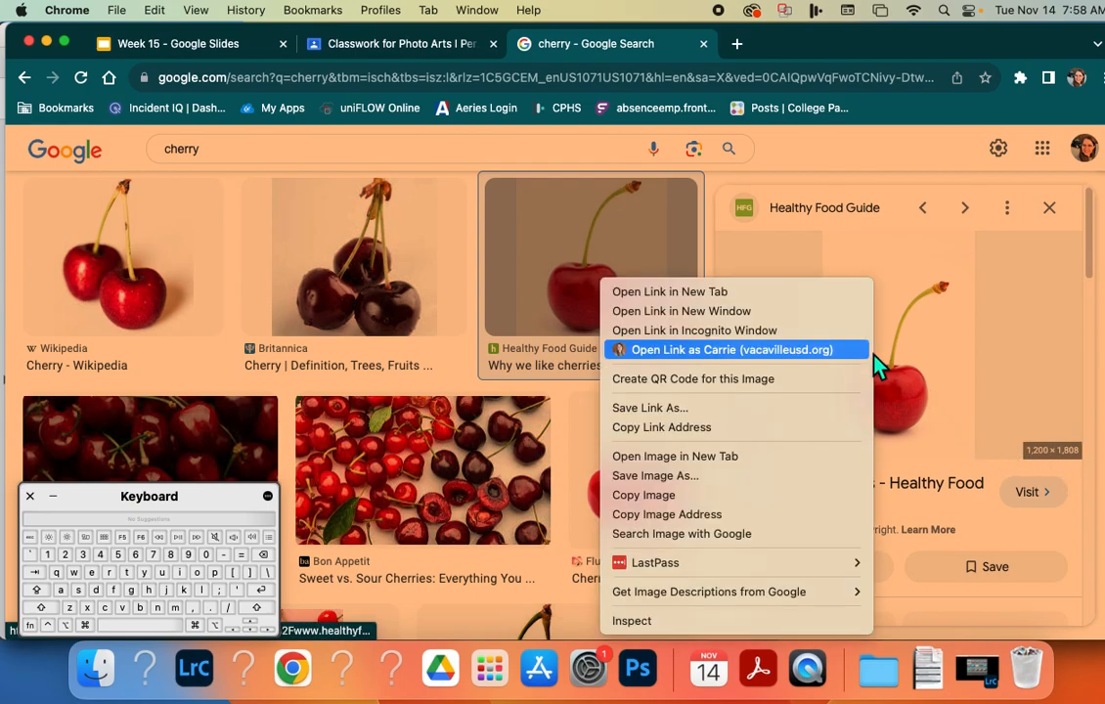
left_click(822, 480)
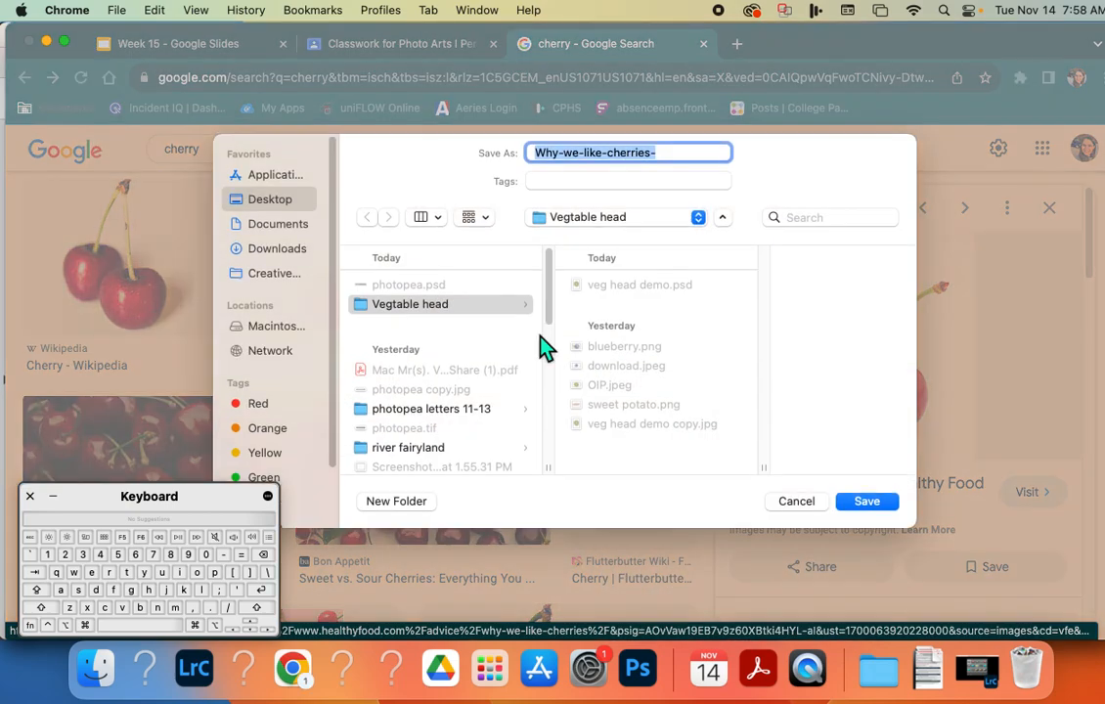
left_click(396, 501)
type("Veg head demo")
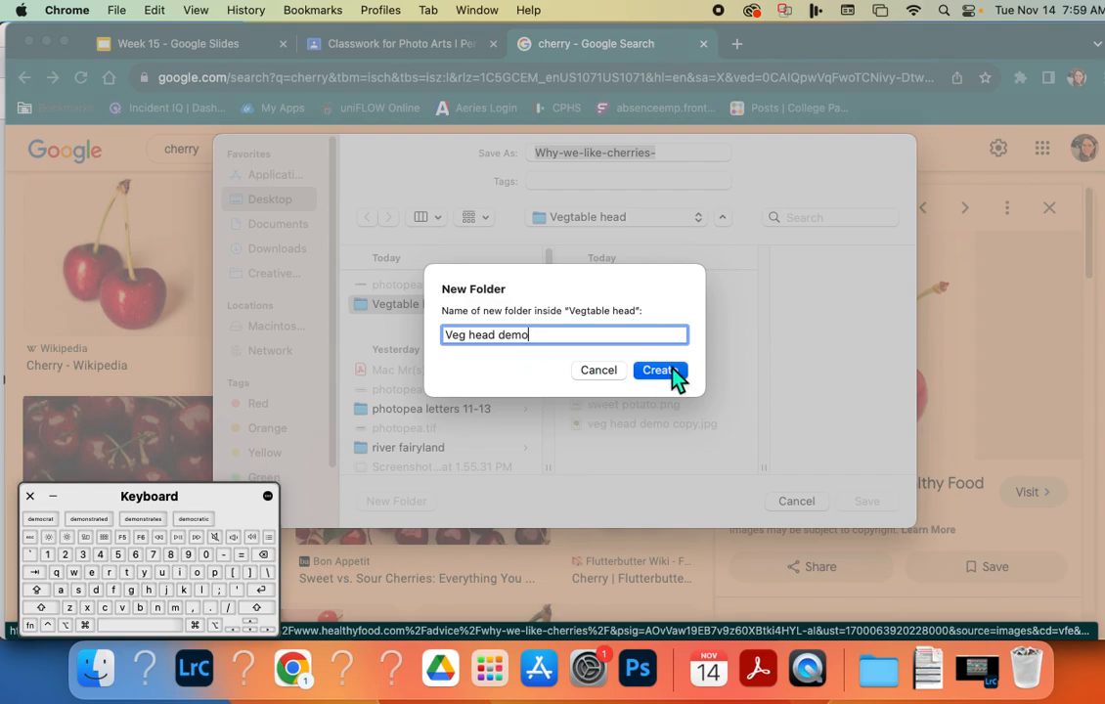
left_click(657, 372)
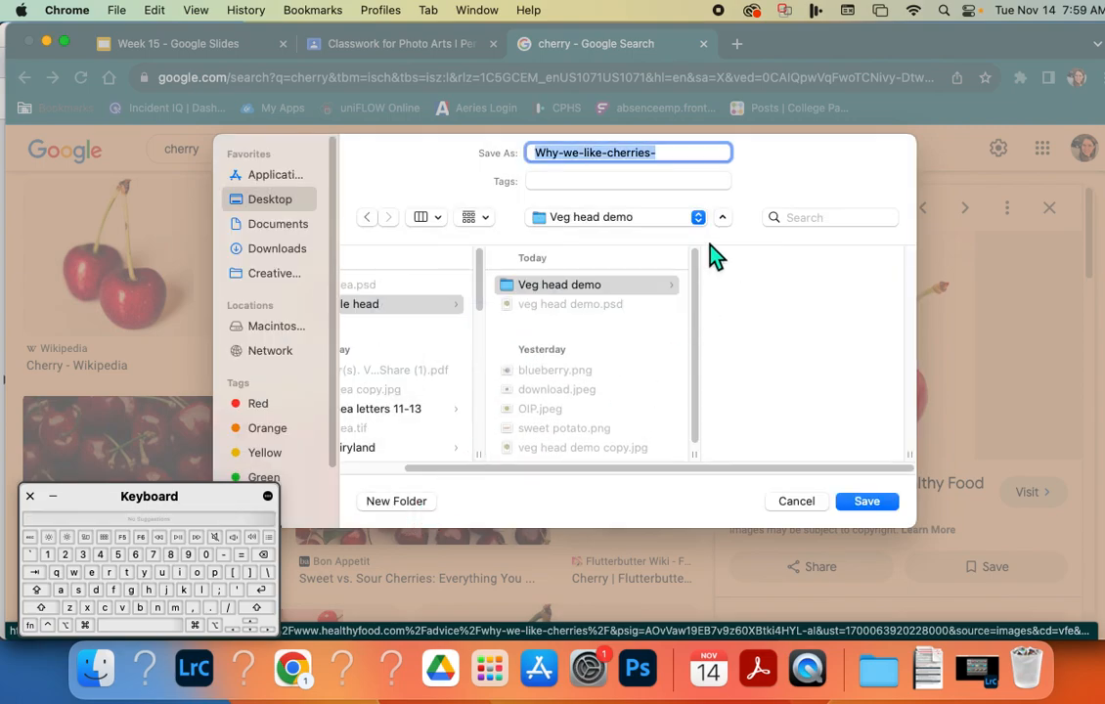
Save the cherry image in the Vegtable head folder under the name "cherry".
left_click(723, 218)
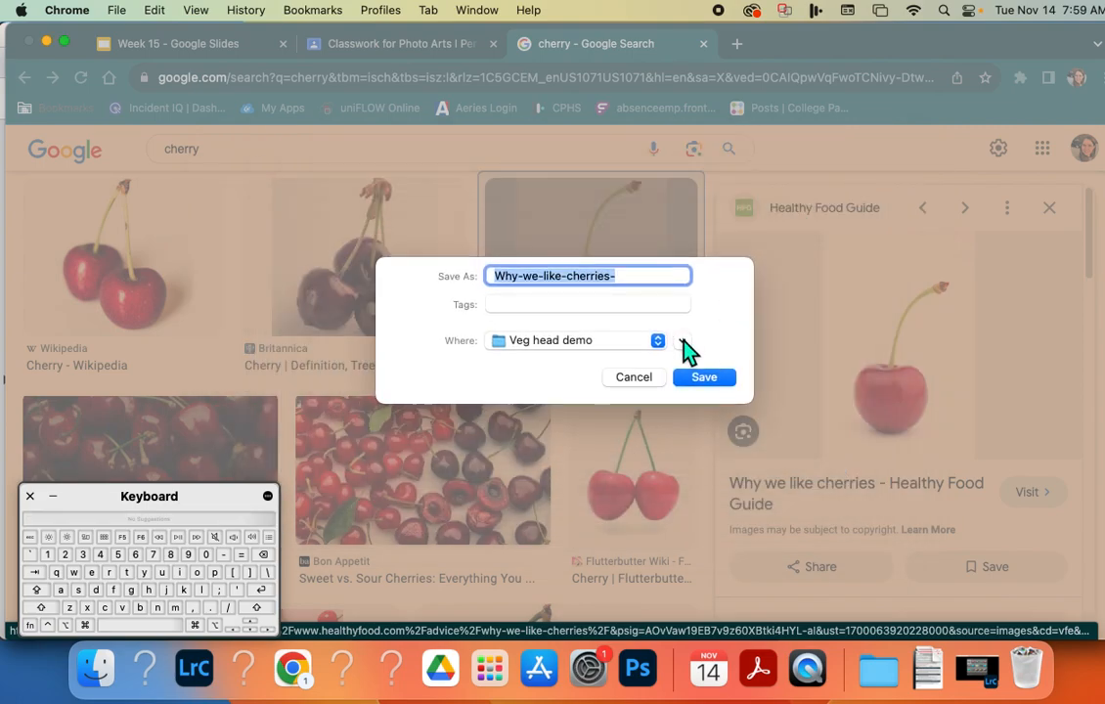
left_click(683, 341)
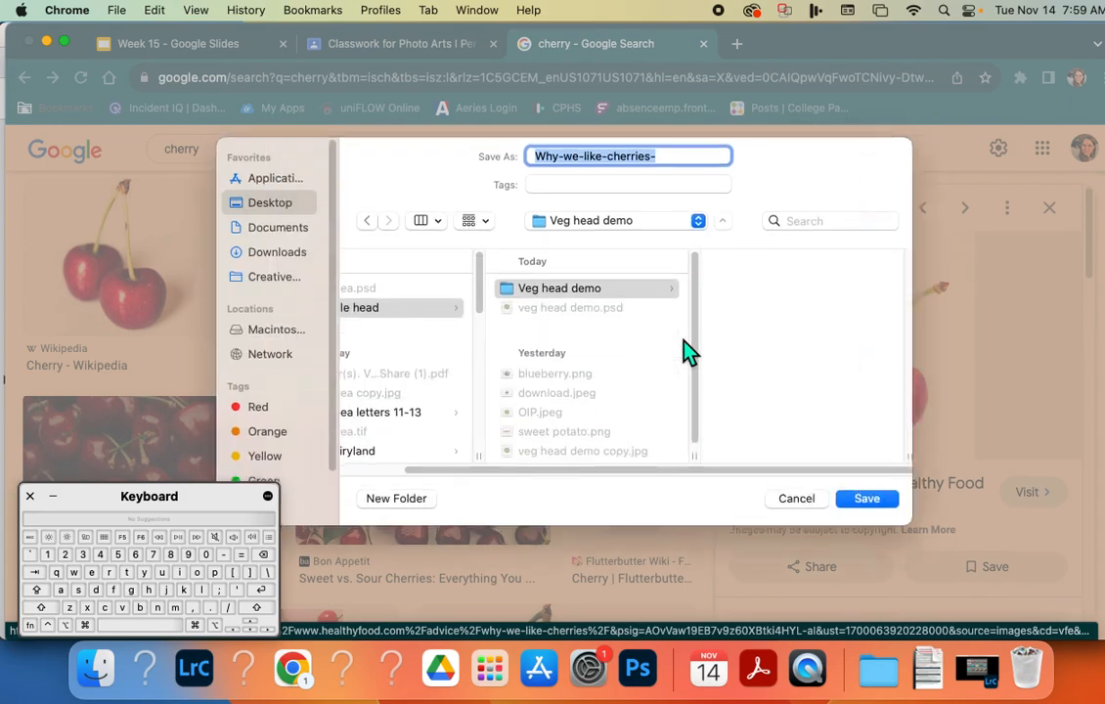
left_click(374, 309)
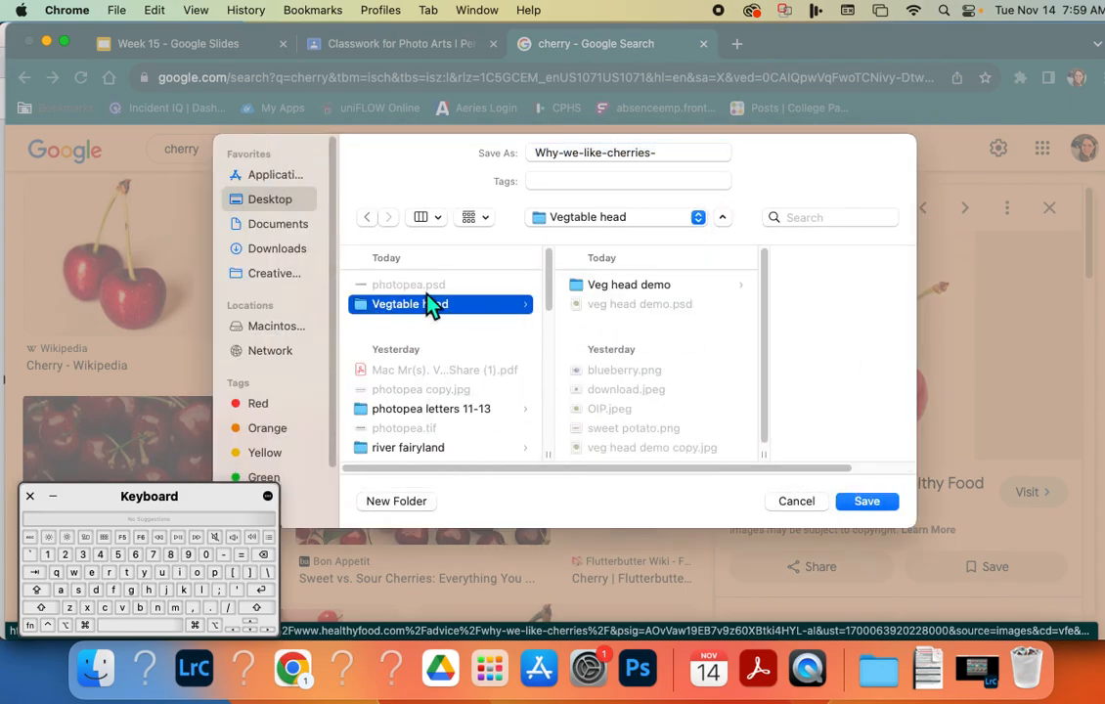
left_click_drag(663, 160, 514, 160)
type("chrr")
key("BackSpace")
key("BackSpace")
type("erry")
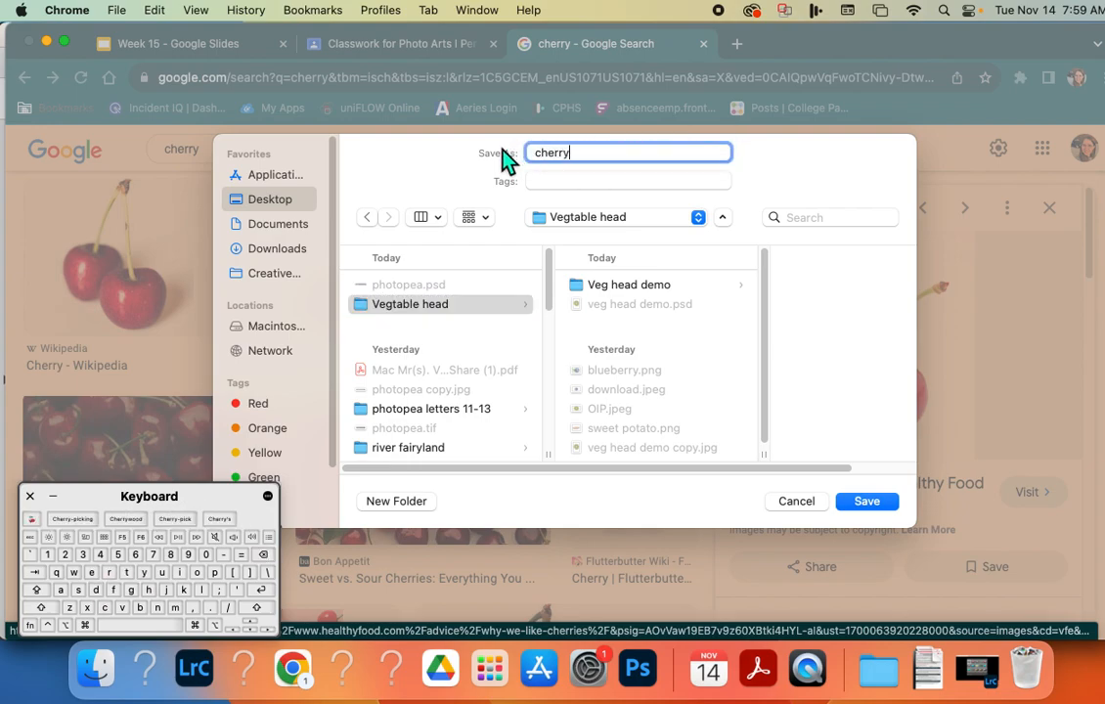
left_click(867, 502)
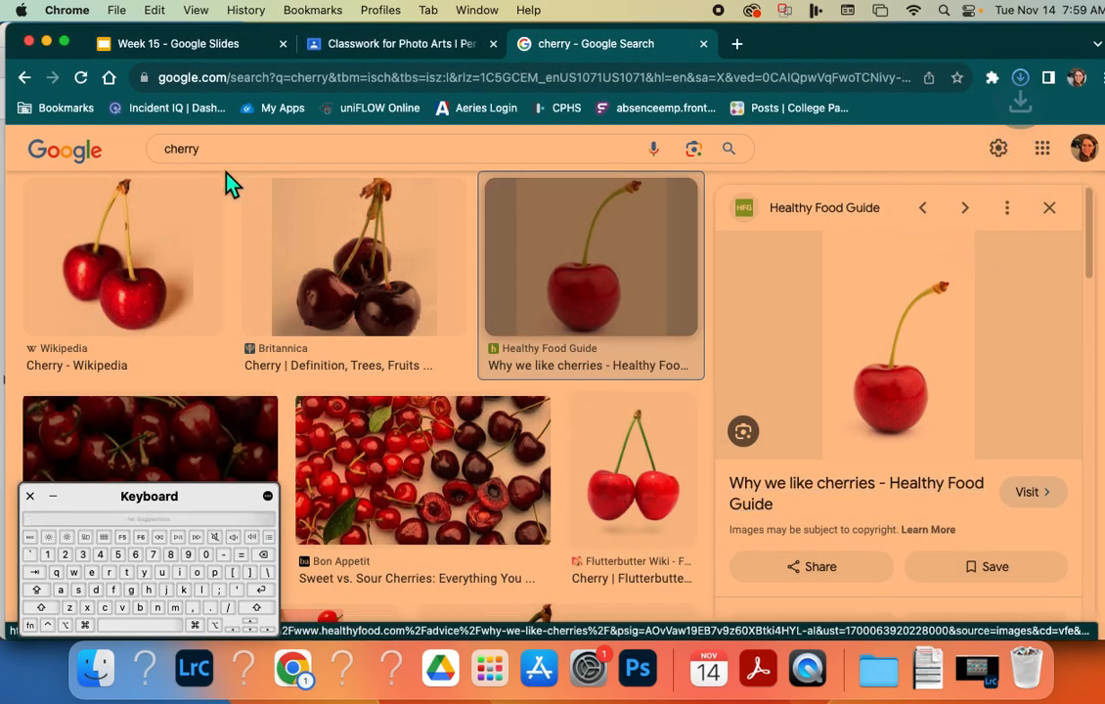
Search Google Images for orange and filter the results to the Large size.
left_click_drag(225, 165, 132, 159)
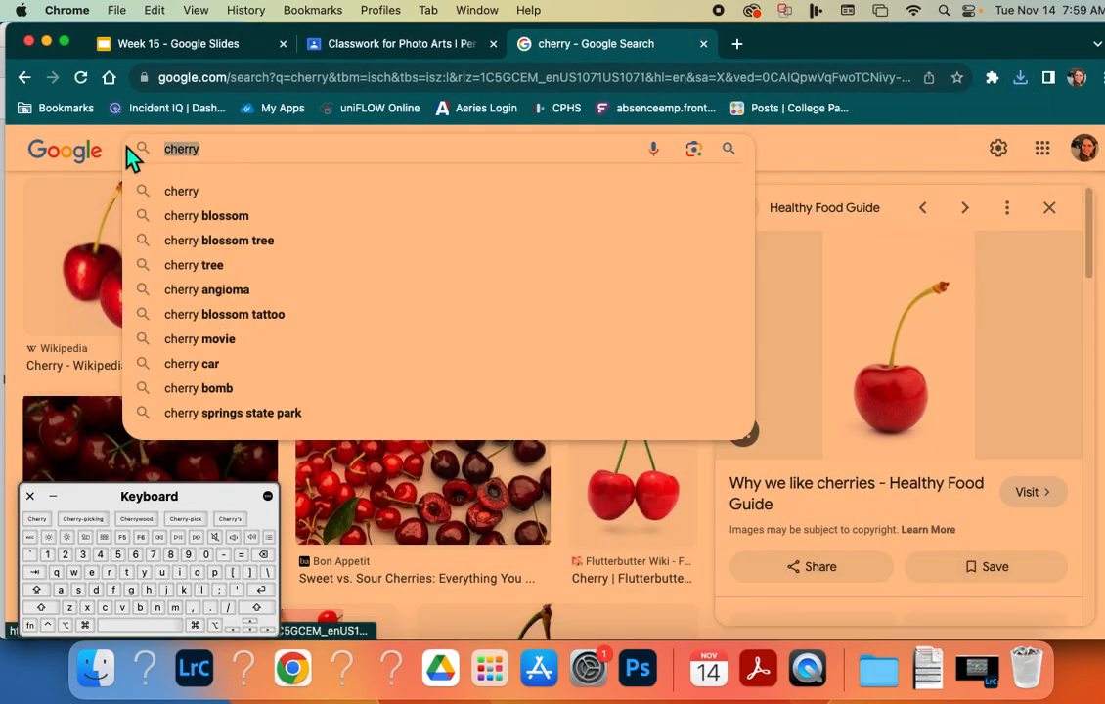
type("orange")
key("Return")
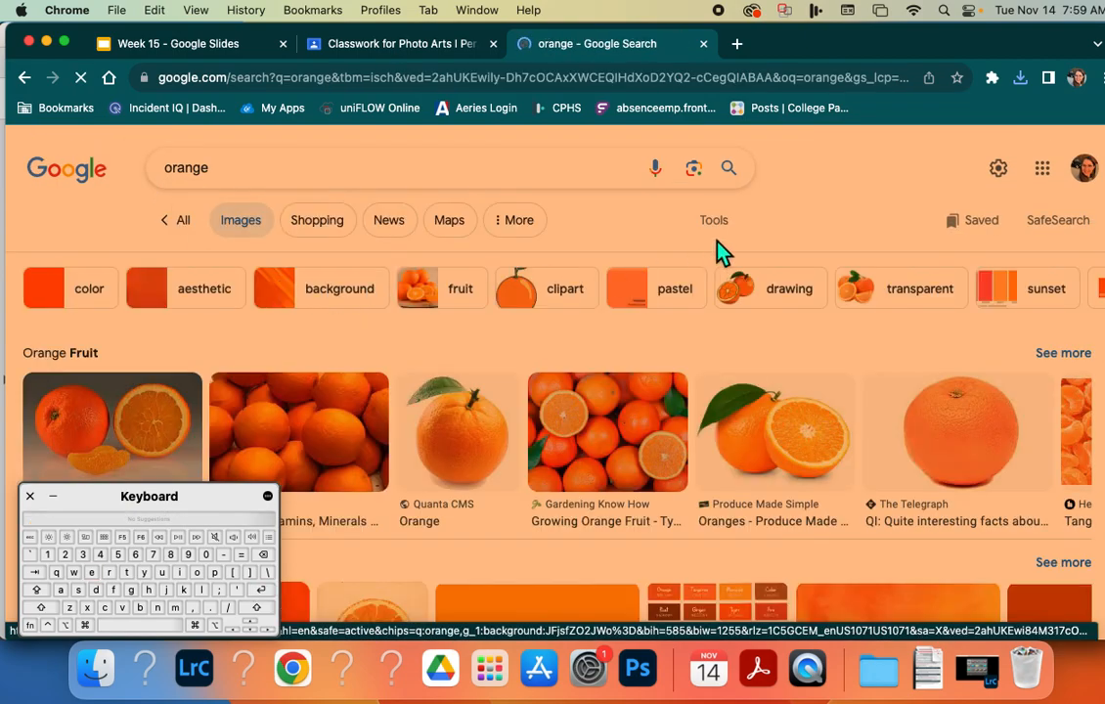
left_click(719, 228)
left_click(428, 263)
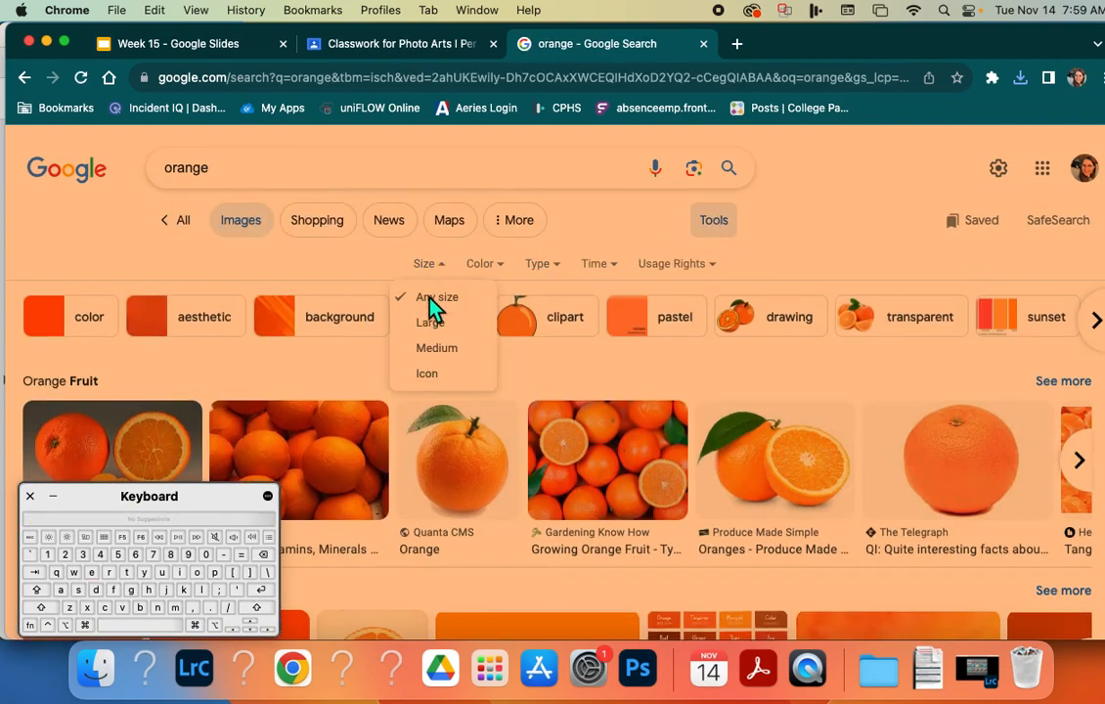
left_click(431, 322)
Preview the Pngfre orange slice and the whole Sandra orange to compare their image sizes, and close the preview.
scroll(491, 386, "down", 10)
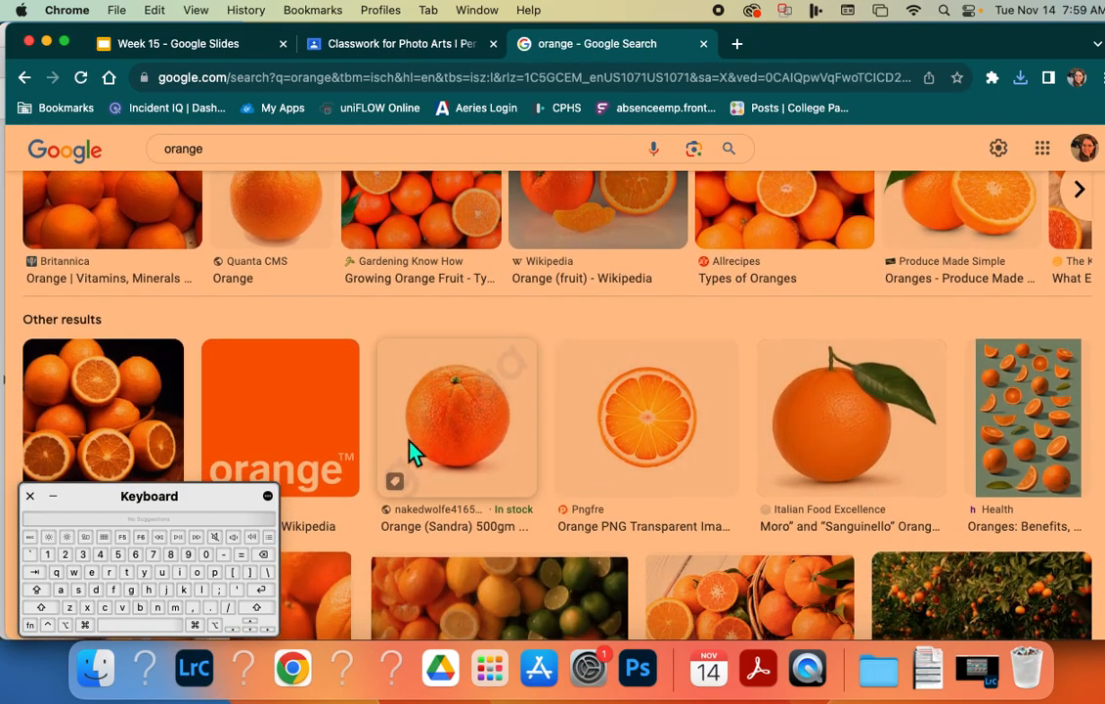
left_click(665, 449)
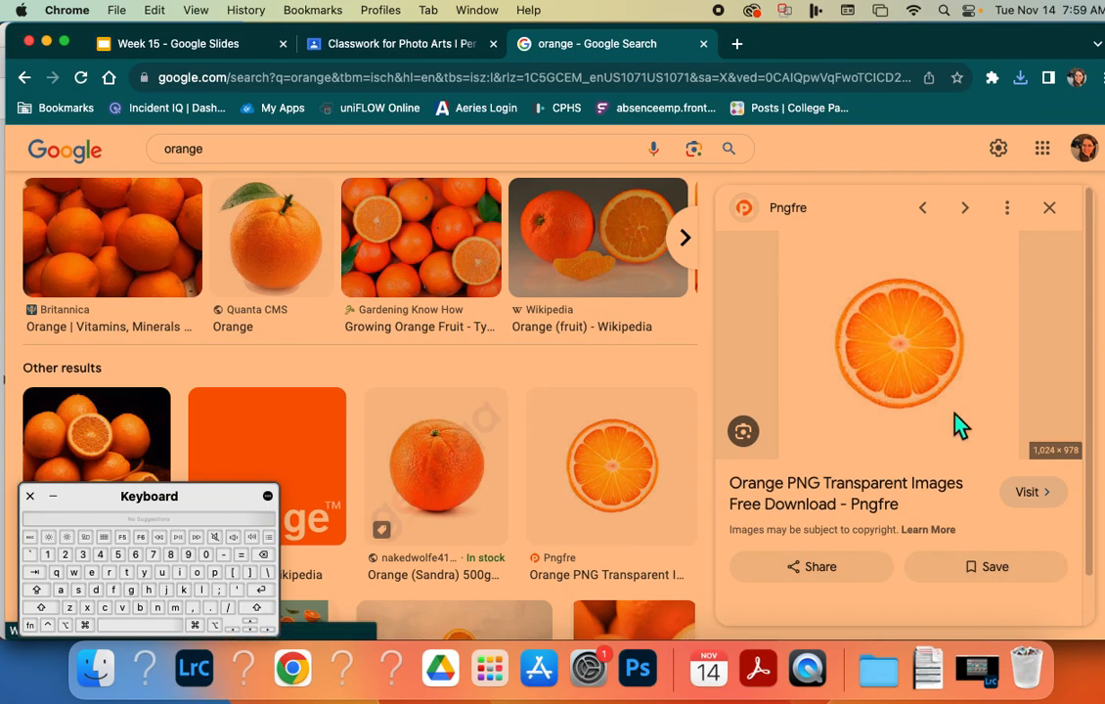
left_click(481, 478)
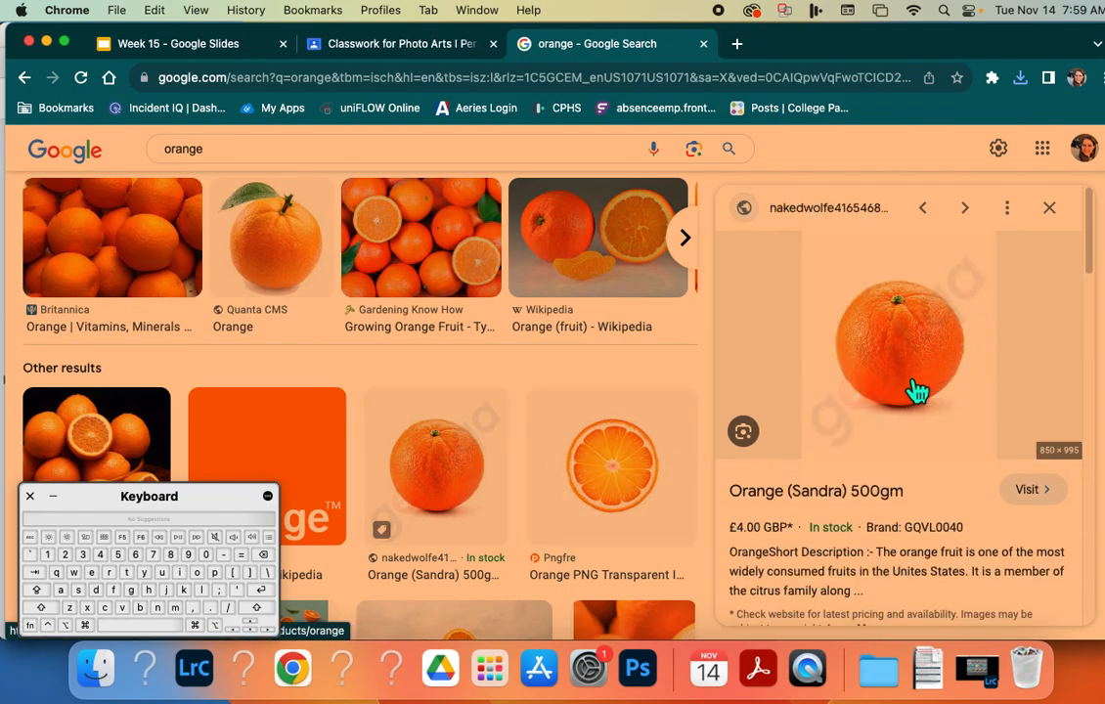
scroll(622, 460, "up", 5)
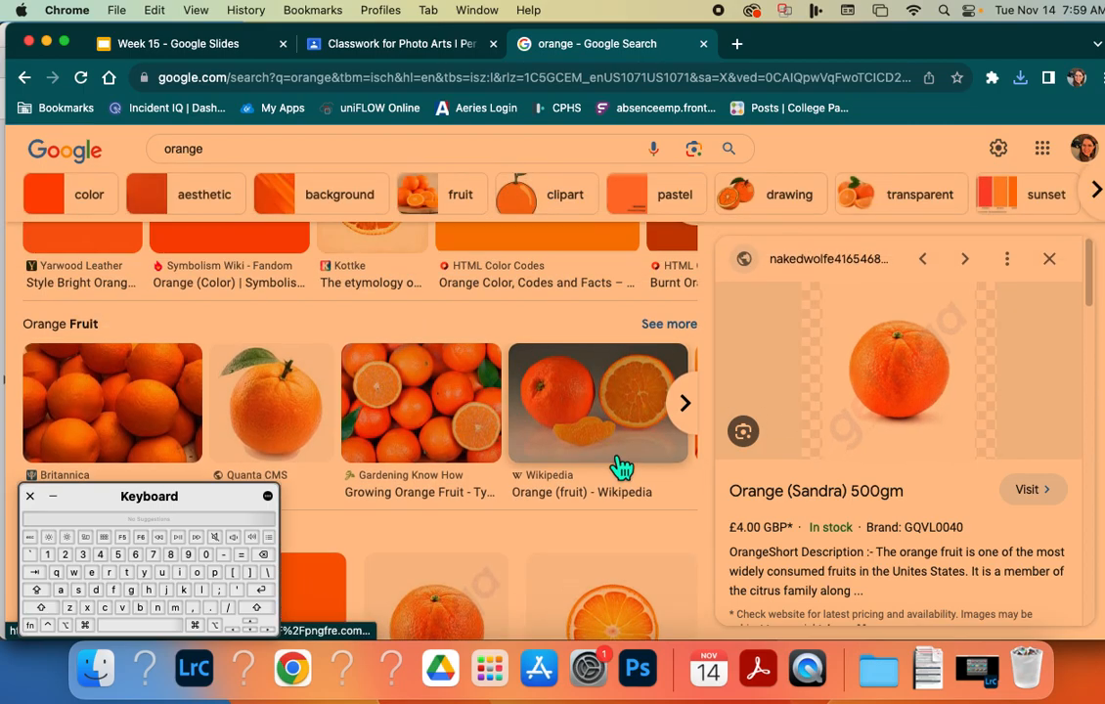
left_click(1052, 401)
Save the Health image of the orange juice bottle to the Vegtable head folder, keeping the suggested file name.
scroll(760, 465, "down", 8)
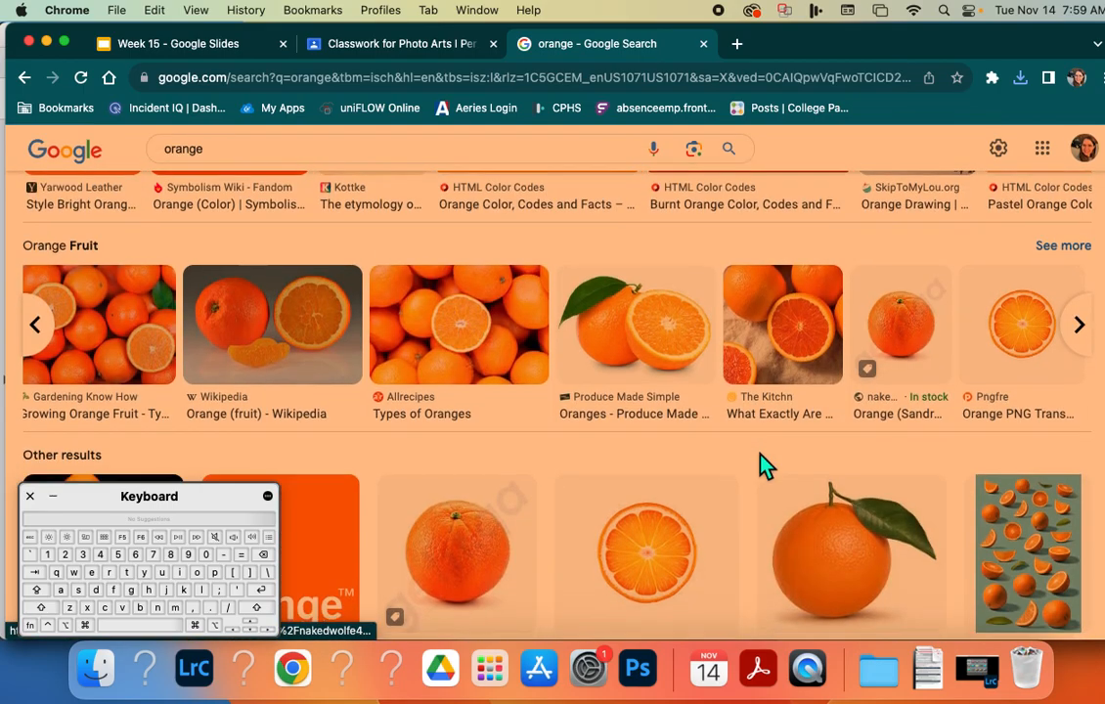
scroll(770, 464, "down", 2)
scroll(769, 462, "down", 3)
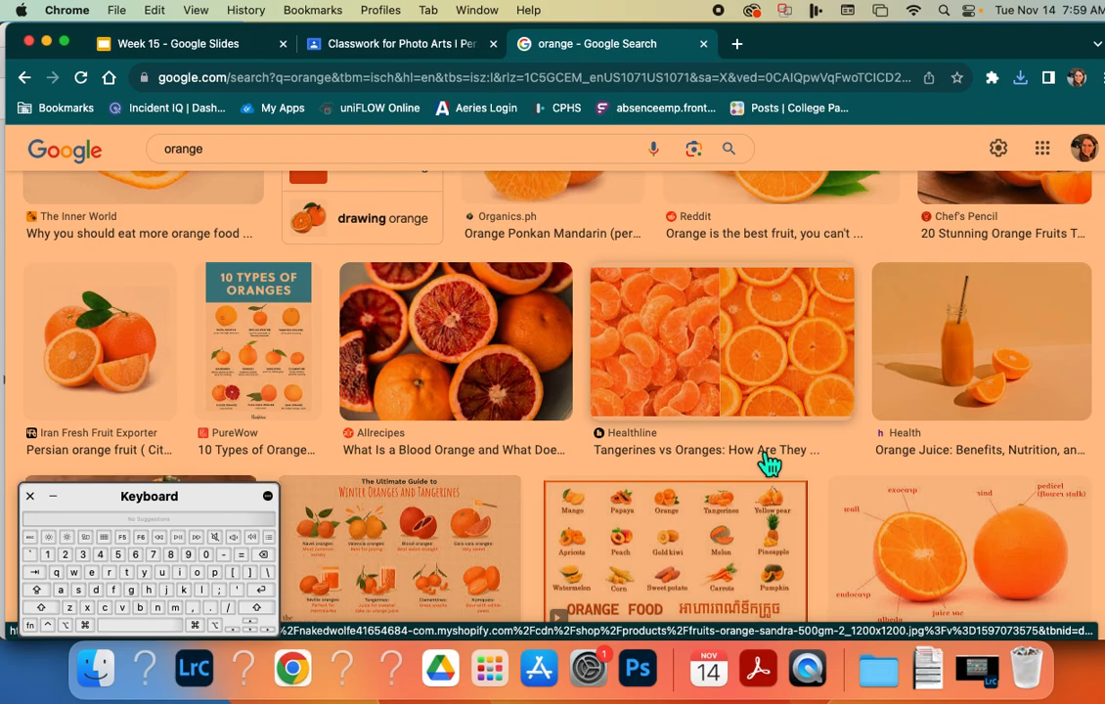
left_click(941, 370)
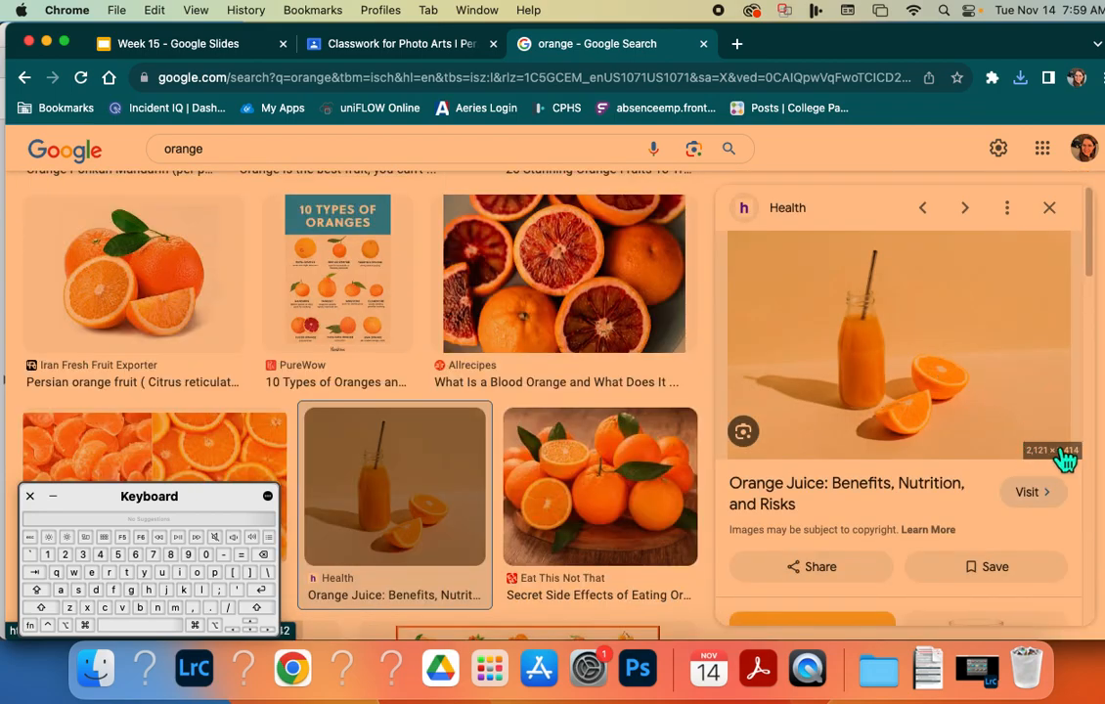
right_click(829, 372)
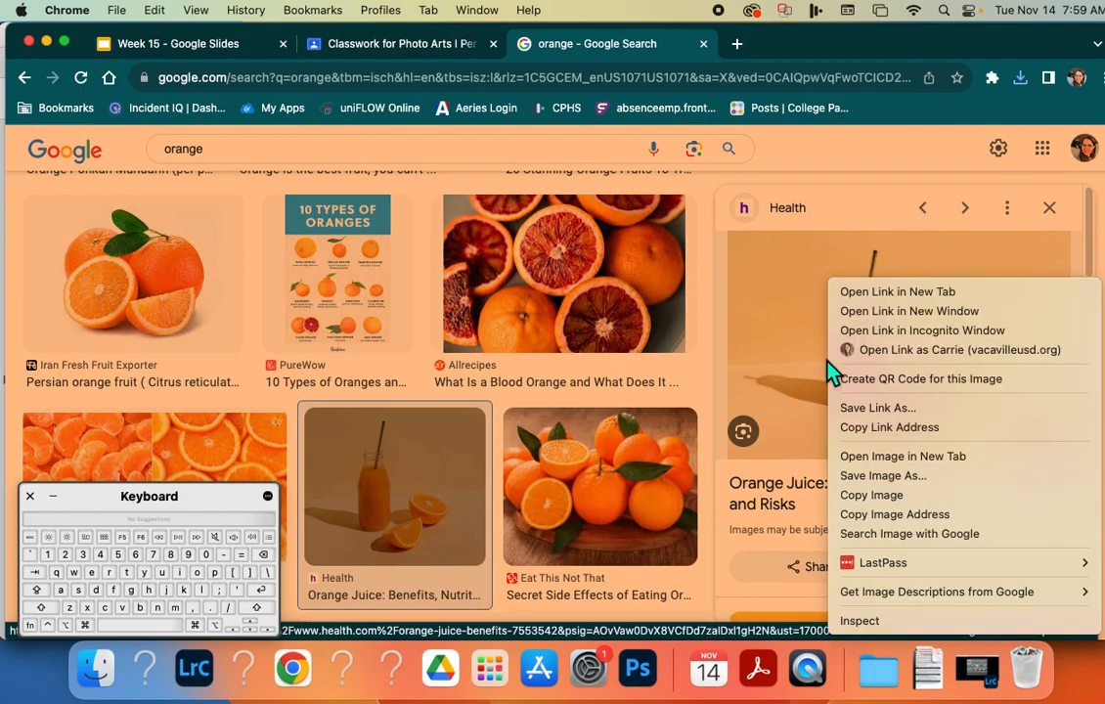
left_click(899, 476)
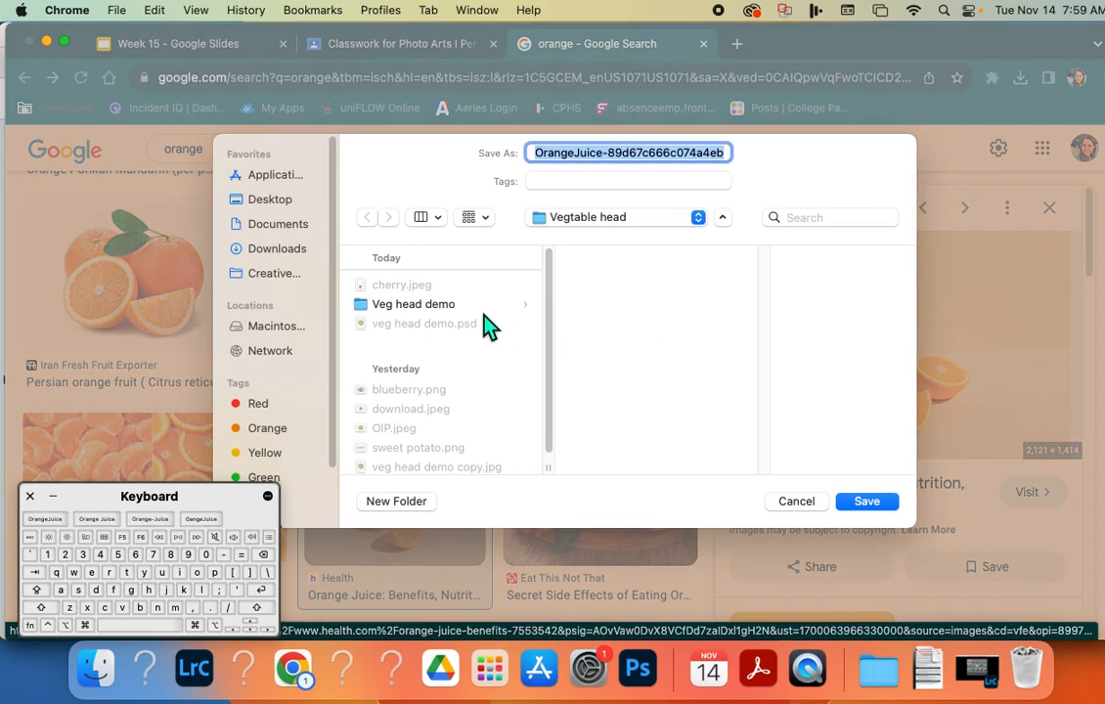
left_click(841, 495)
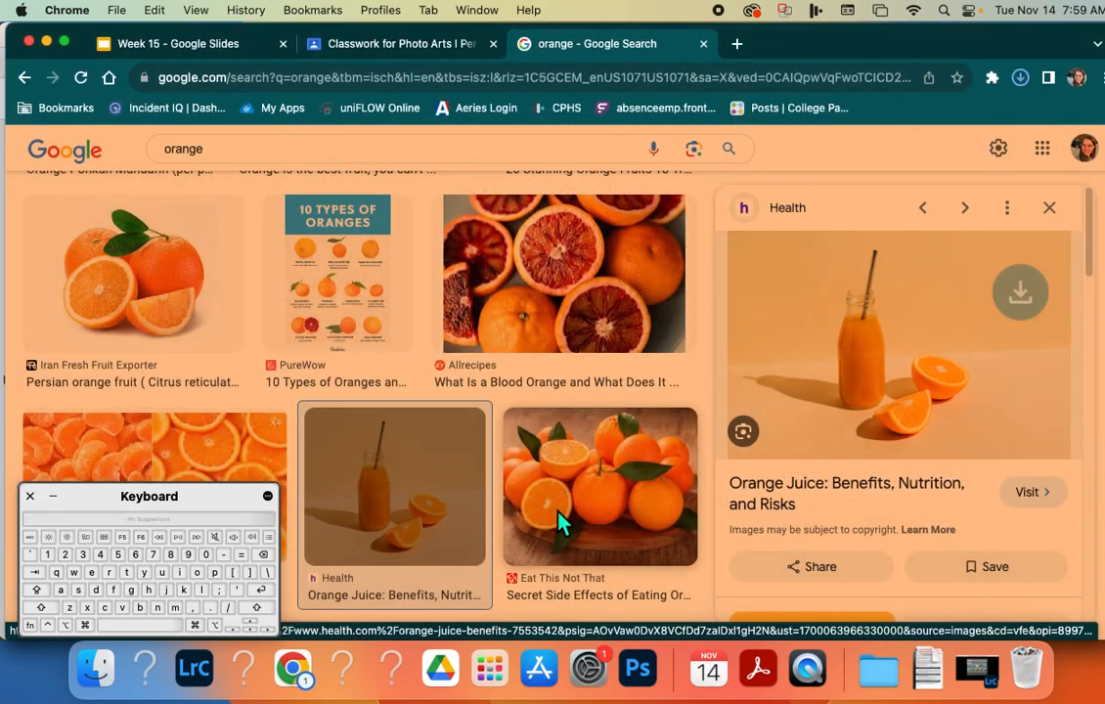
Save The Inner World's orange slice image in the Vegtable head folder under the name "orange easy".
scroll(494, 533, "up", 3)
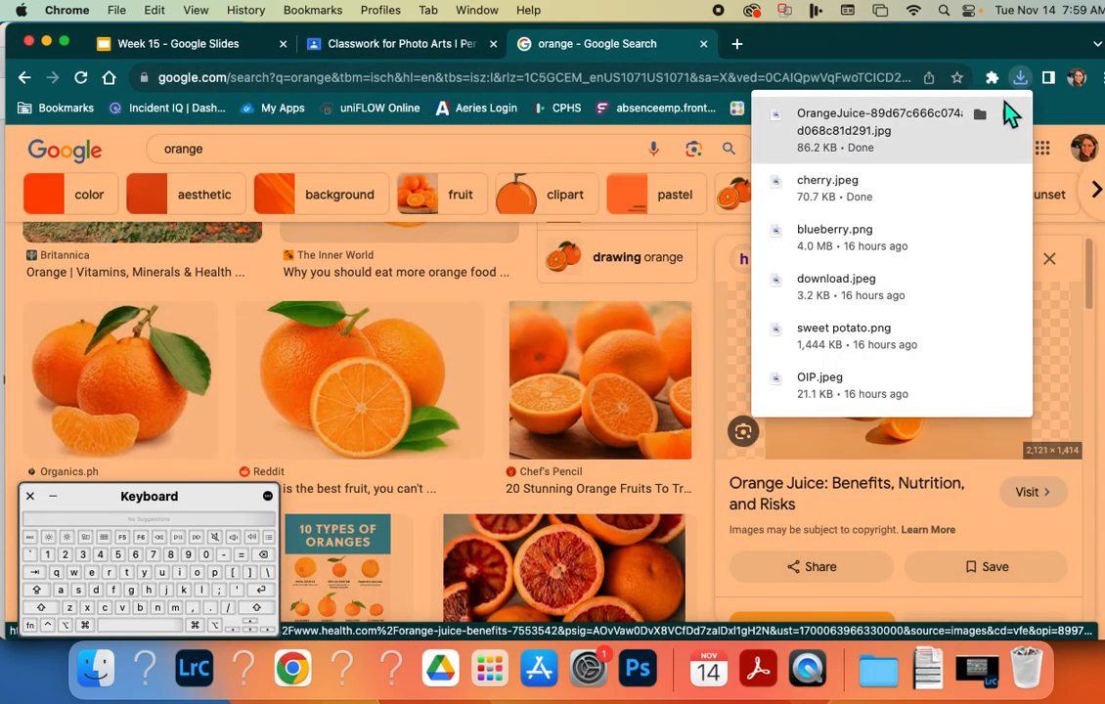
scroll(528, 315, "up", 2)
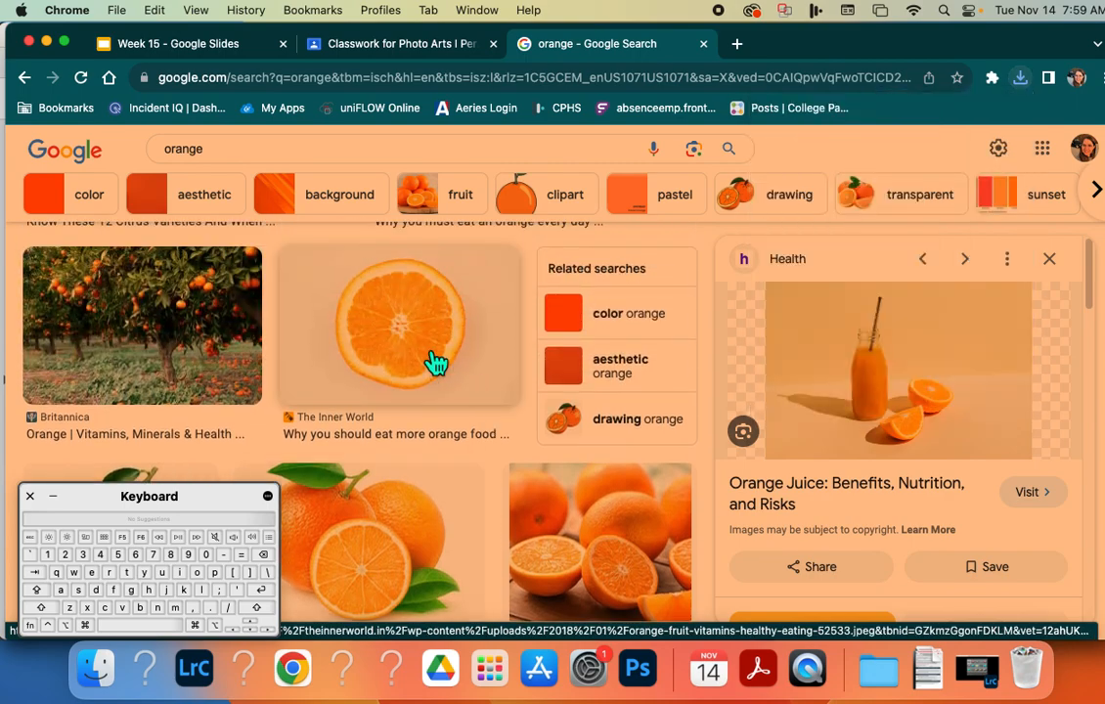
left_click(433, 362)
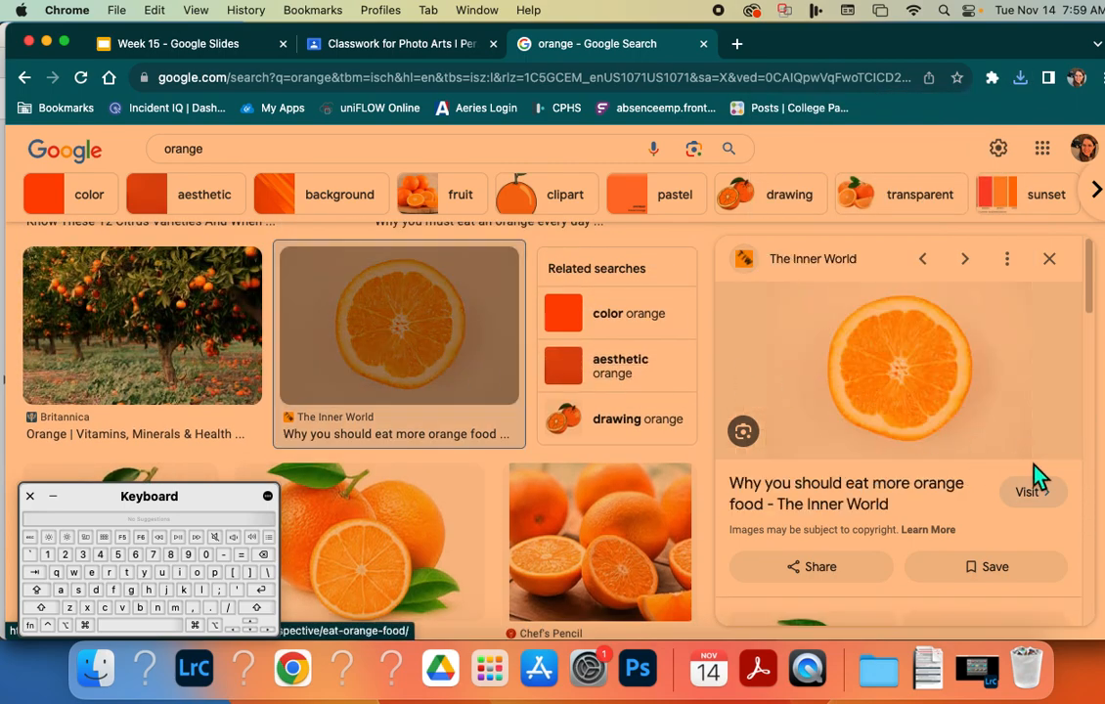
right_click(904, 407)
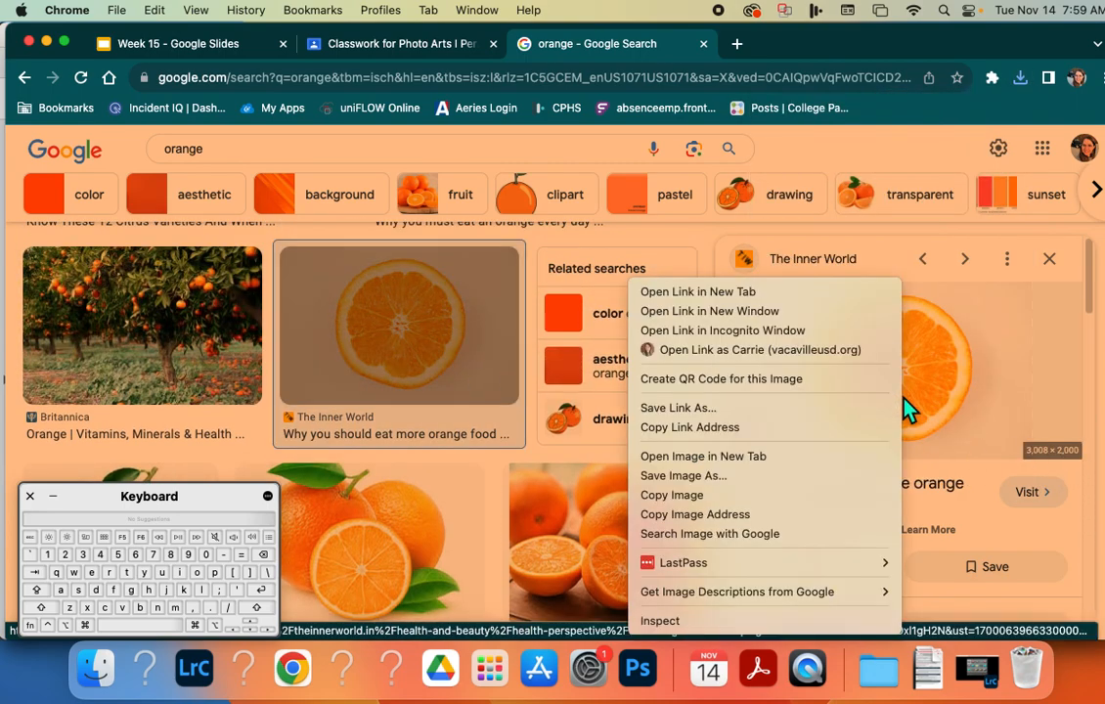
left_click(838, 487)
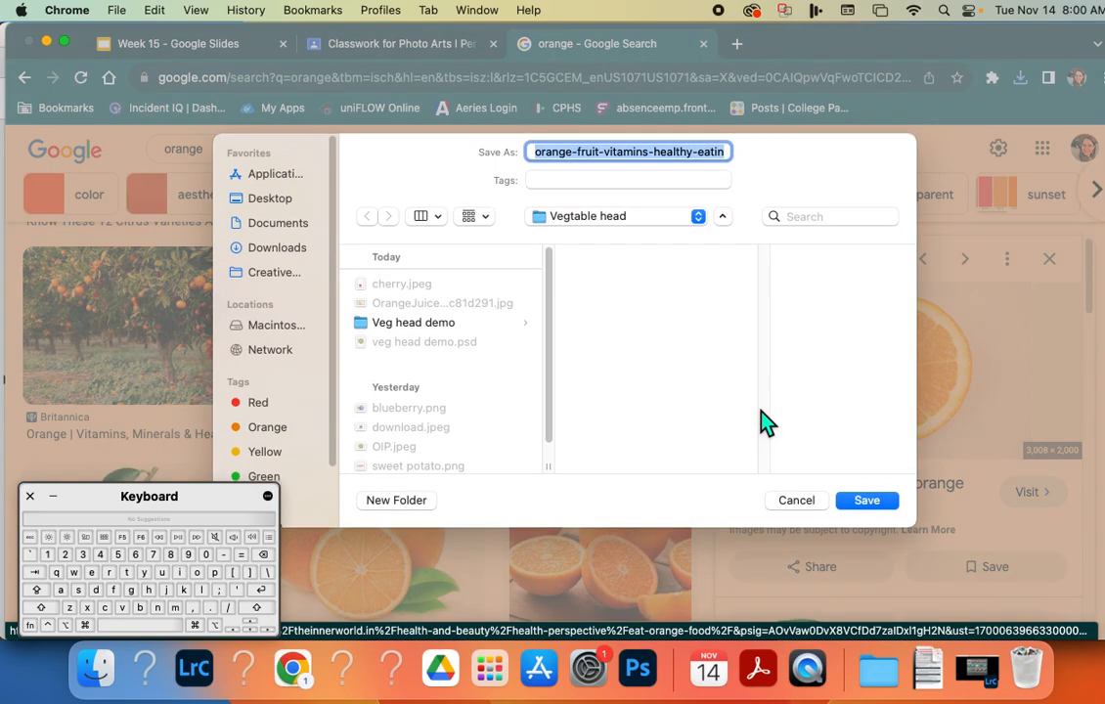
type("orange s")
type("asy")
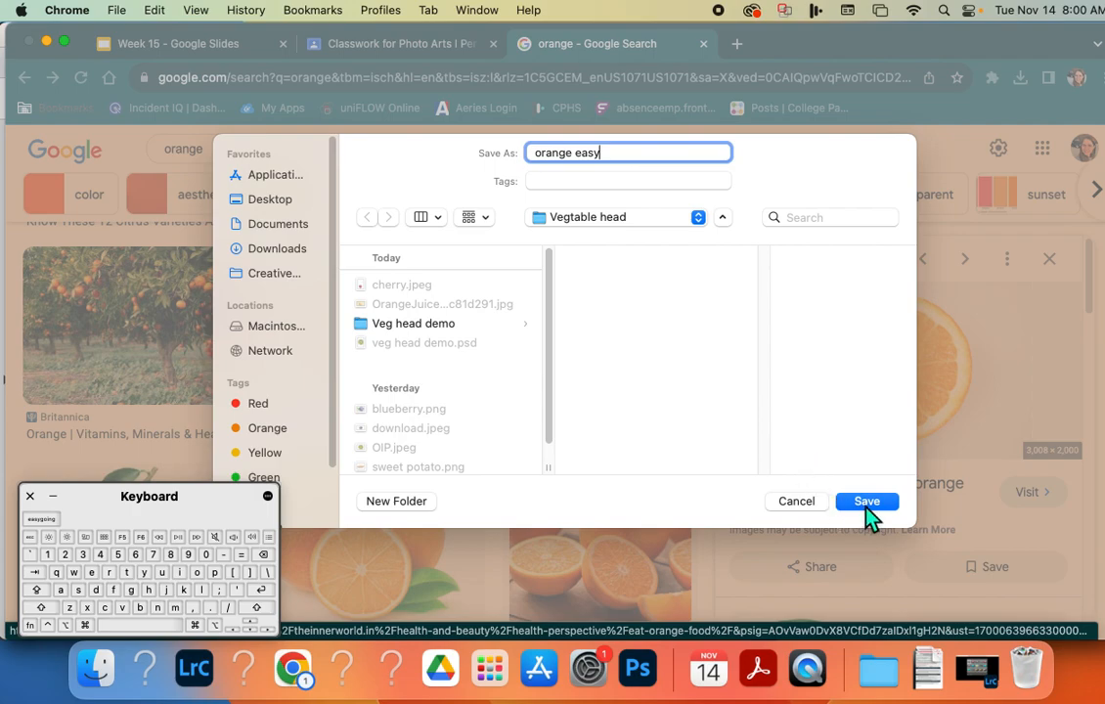
left_click(865, 503)
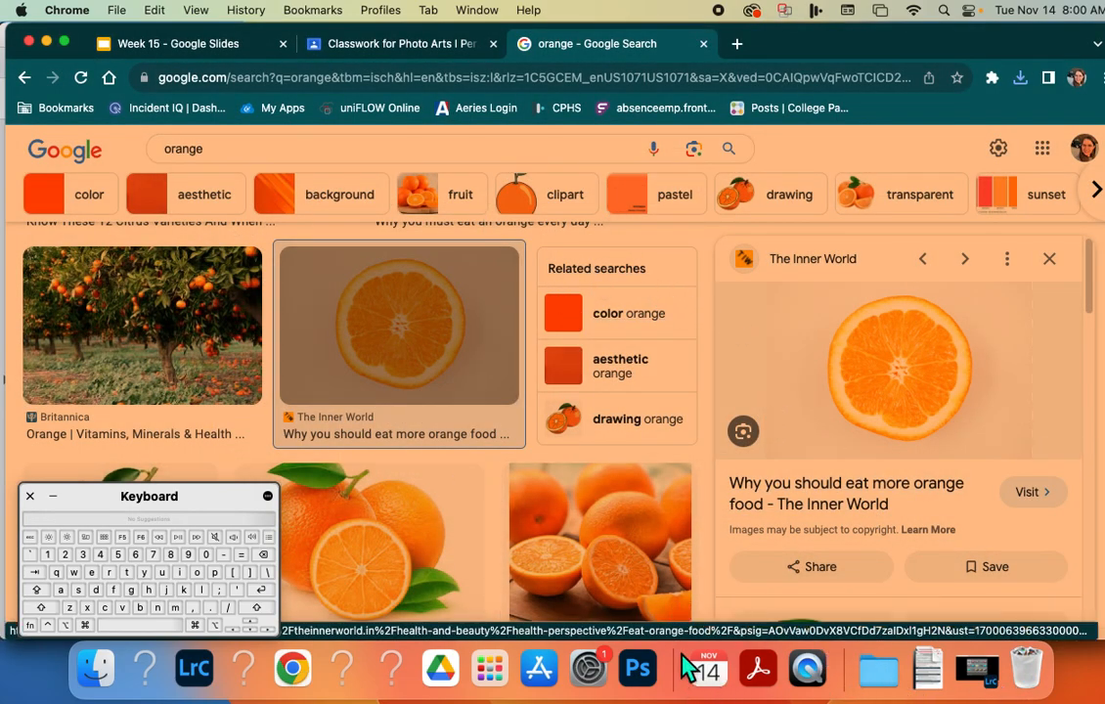
Switch to Acrobat and review the Vegetable Head assignment requirements, image-finding instructions and the instruction for starting a new Photoshop document.
left_click(709, 669)
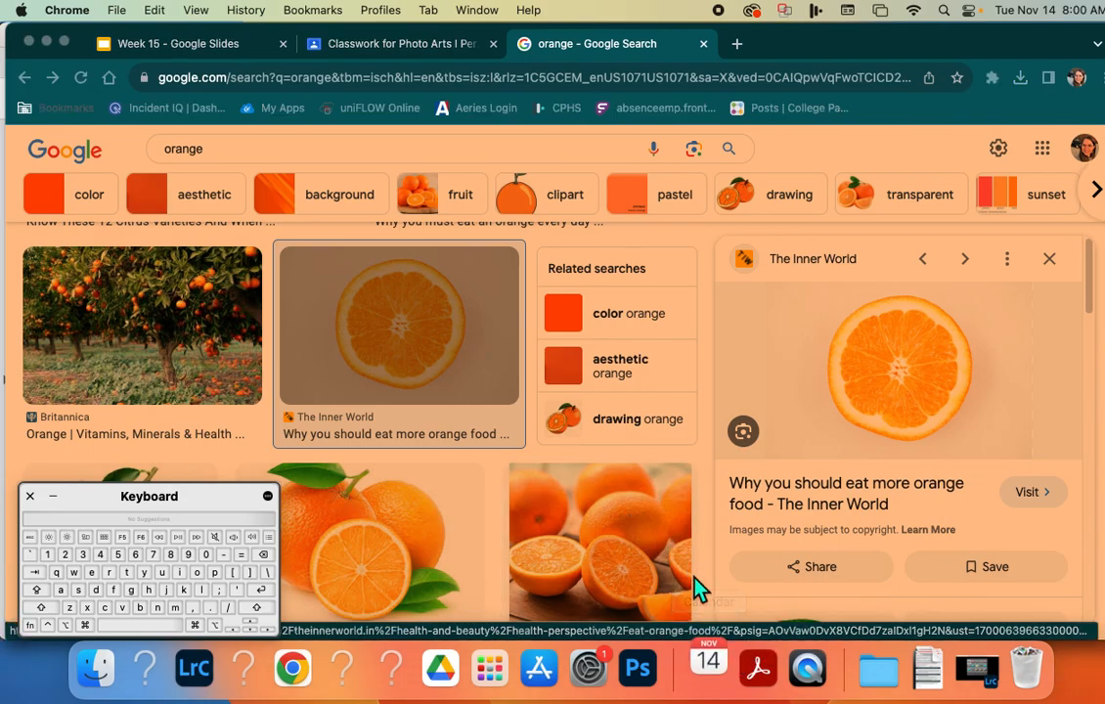
left_click(758, 669)
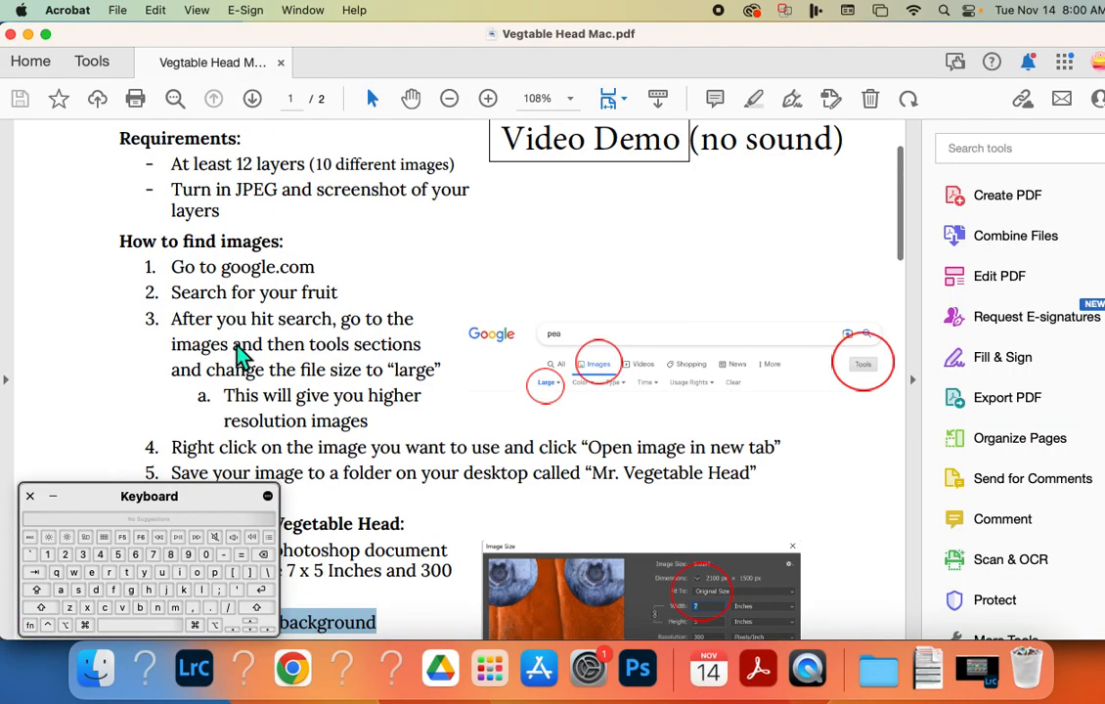
scroll(239, 357, "up", 3)
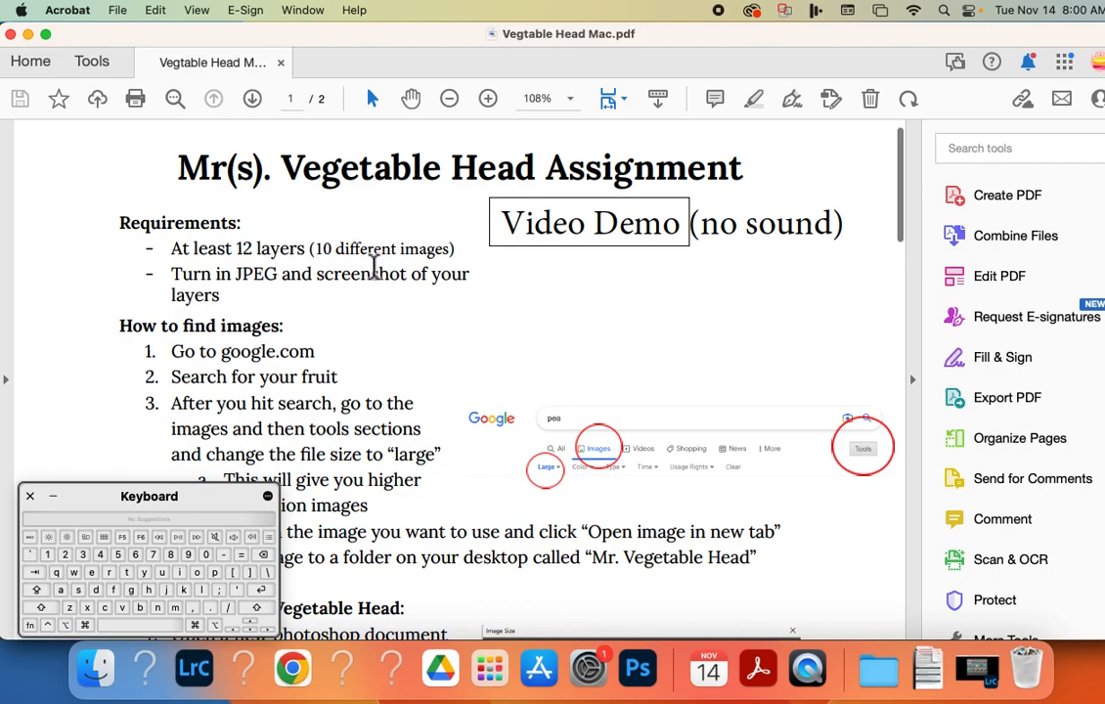
scroll(367, 294, "down", 10)
scroll(375, 335, "down", 2)
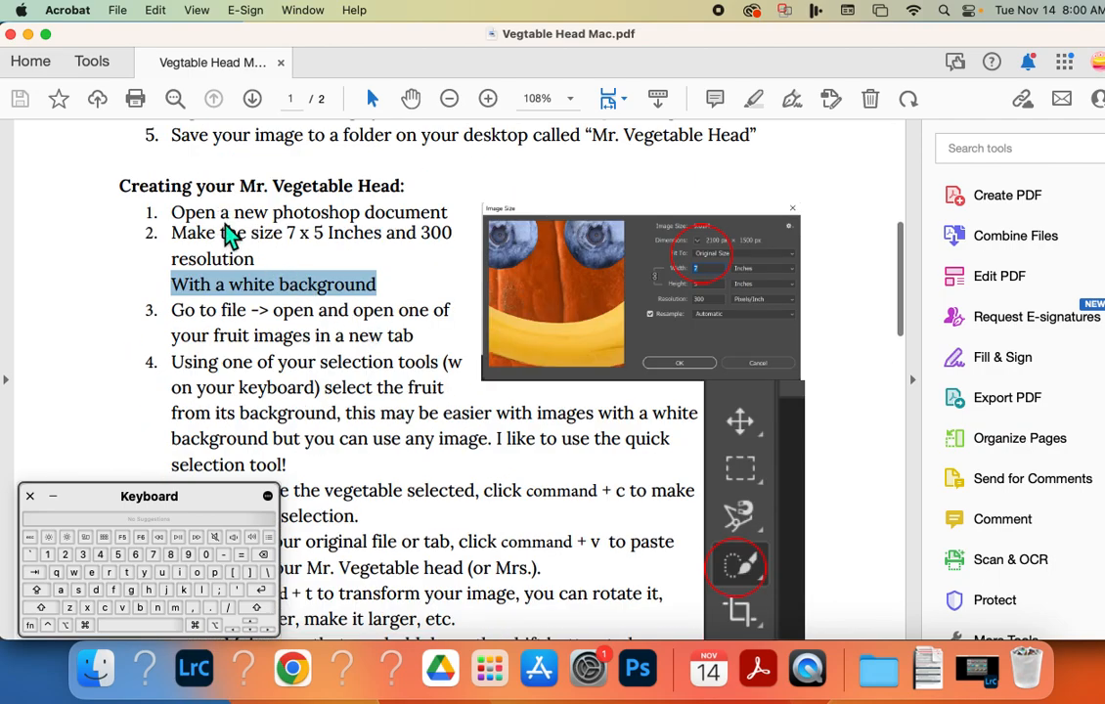
left_click_drag(219, 213, 447, 214)
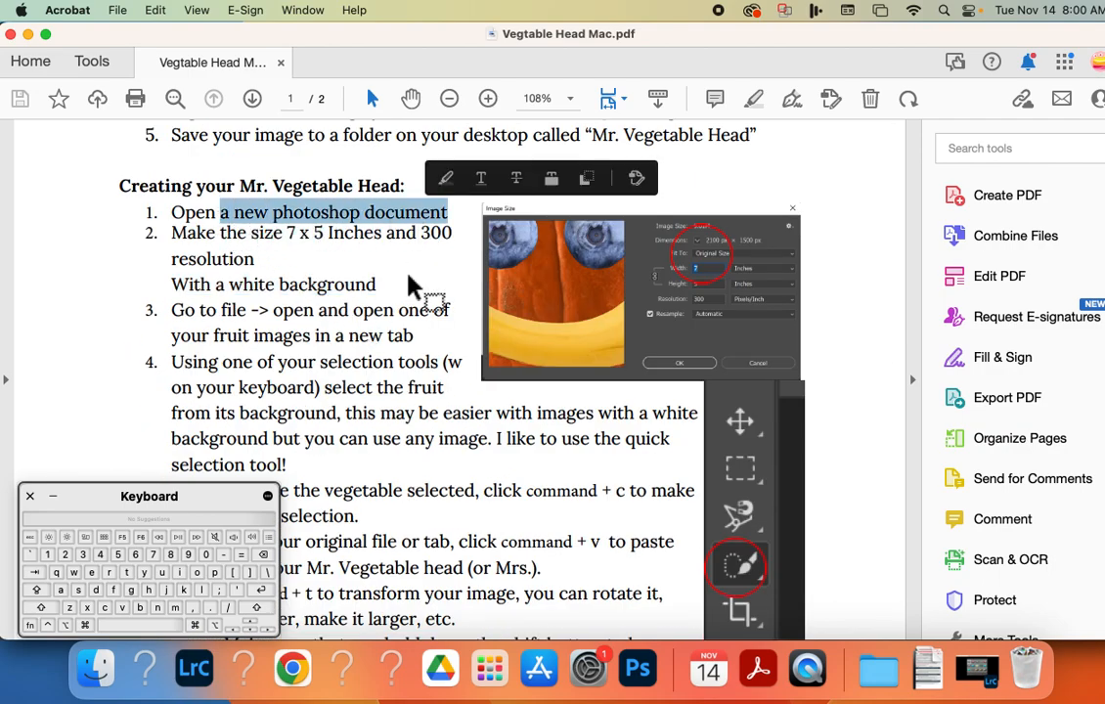
In Photoshop, create a 5 x 7 inch document at 300 pixels/inch with a white background, named "veg head".
left_click(637, 668)
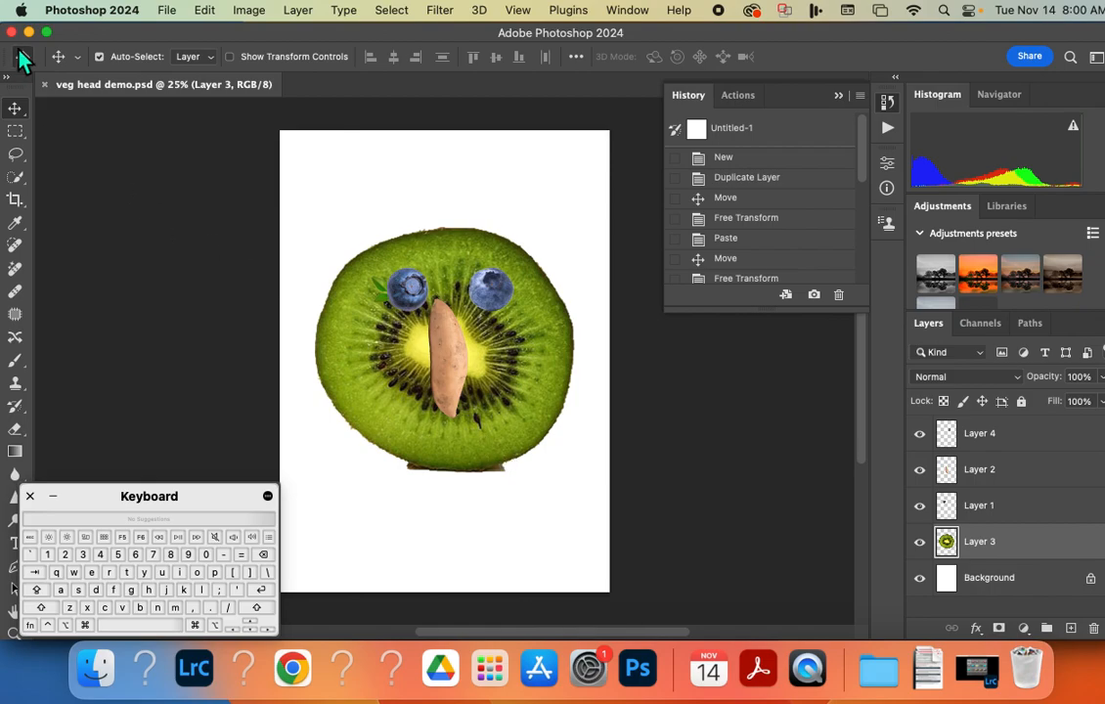
left_click(21, 58)
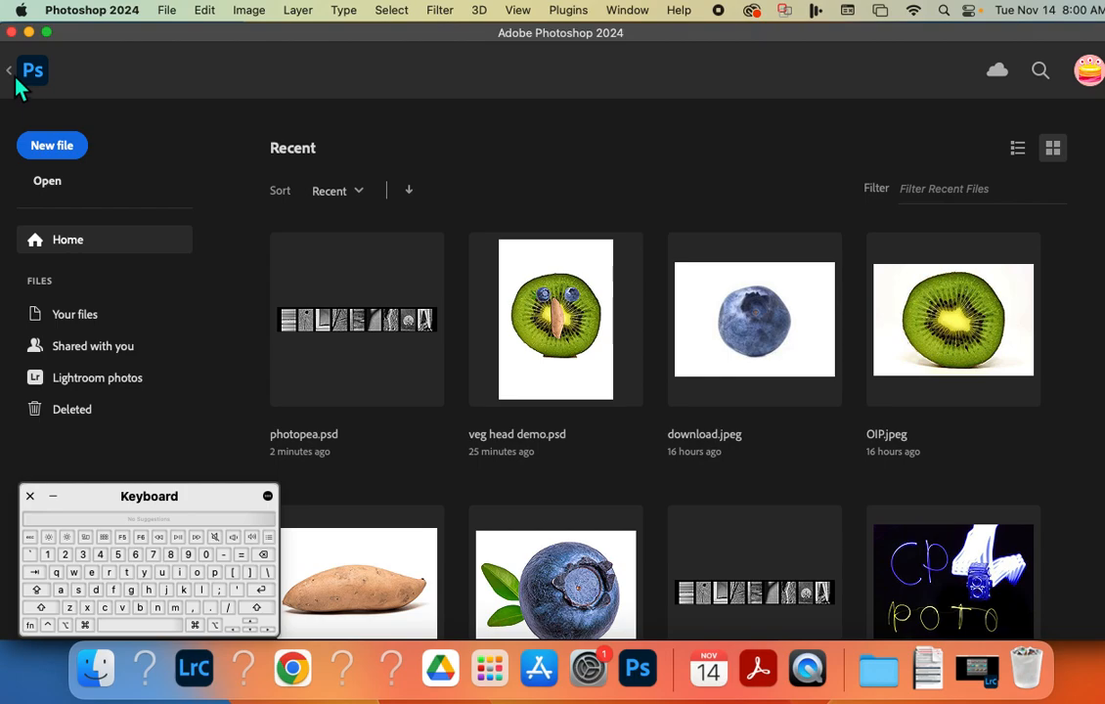
left_click(52, 147)
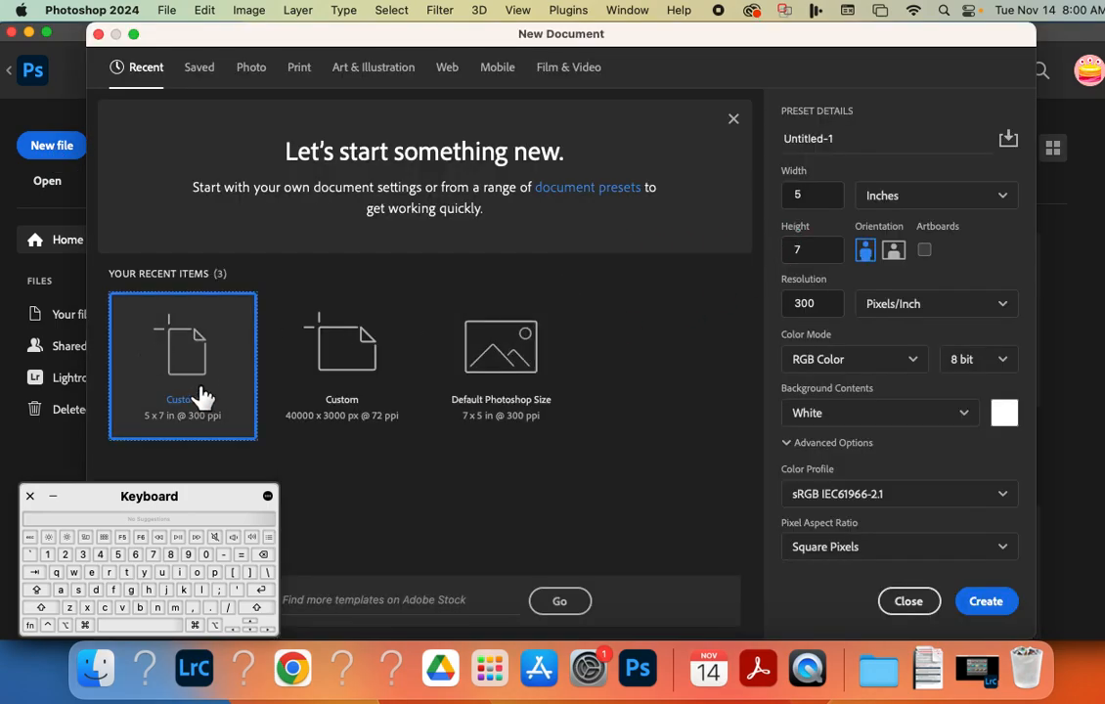
left_click(758, 669)
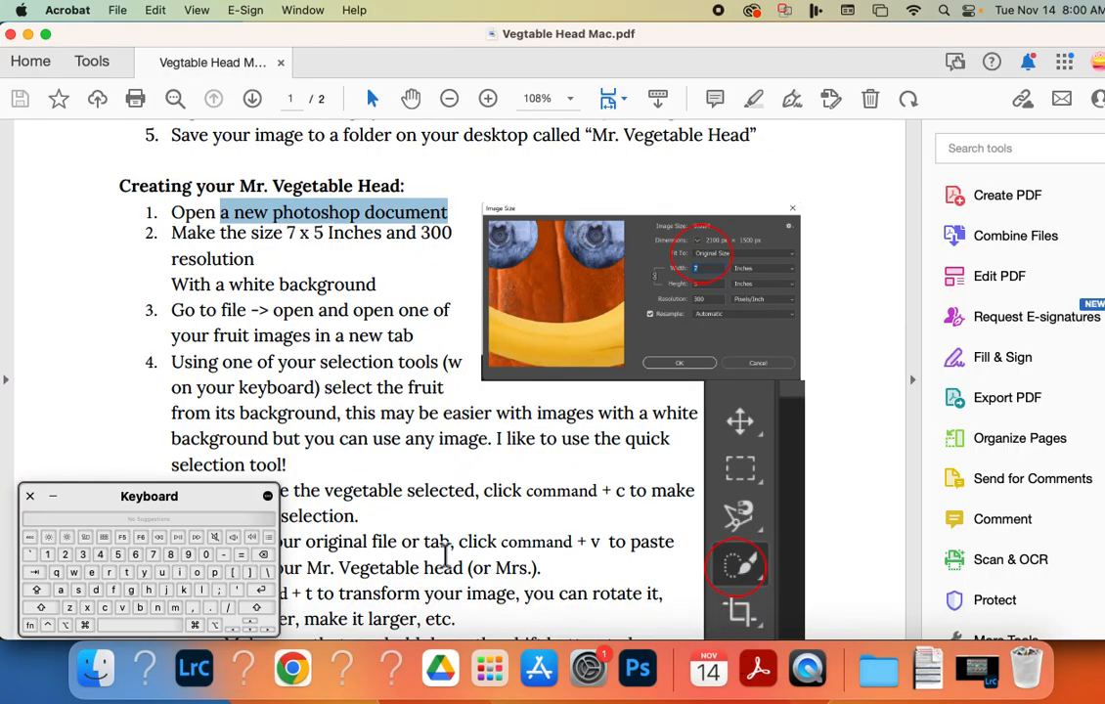
left_click(637, 669)
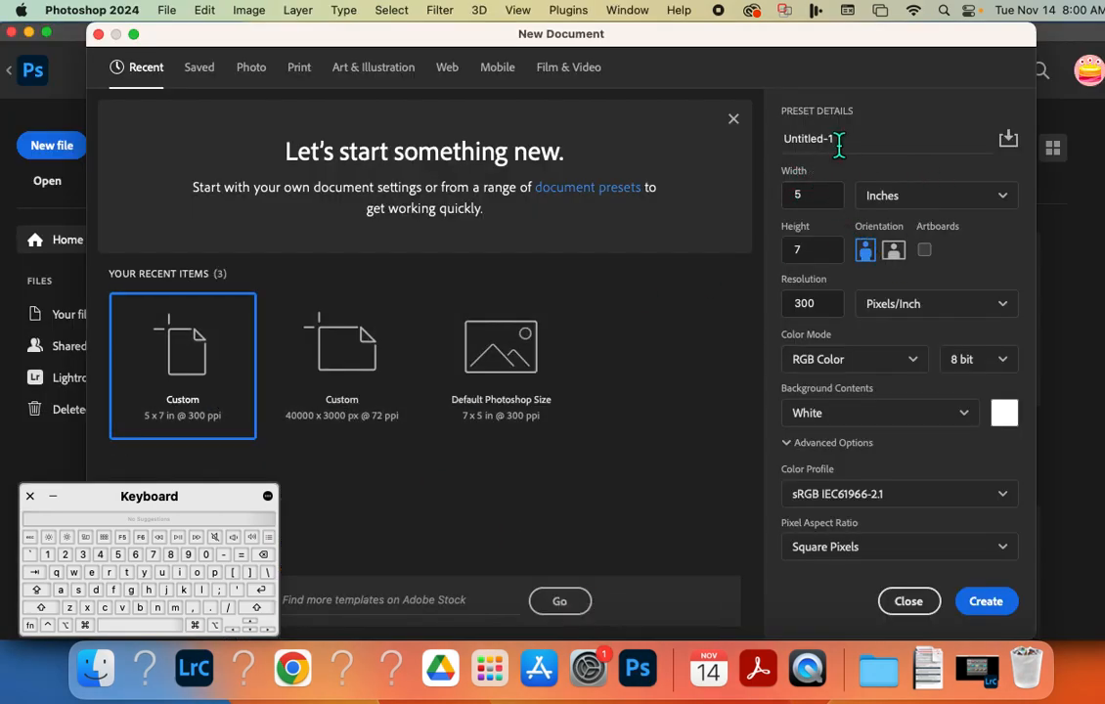
left_click_drag(836, 140, 755, 137)
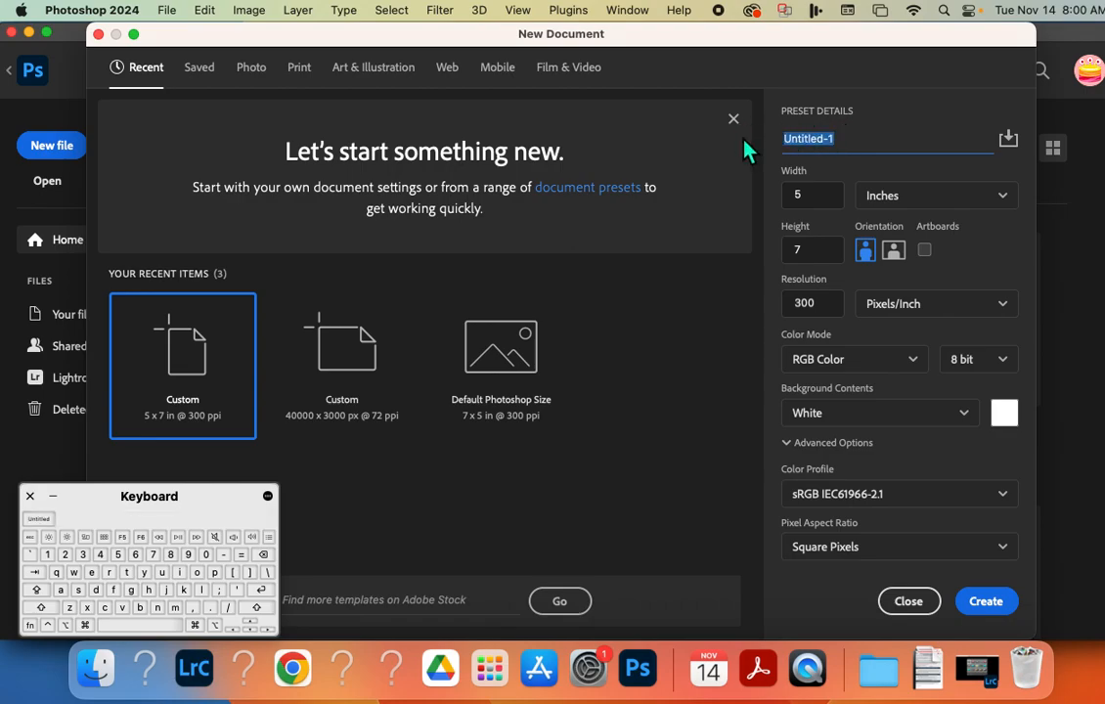
type("veg head")
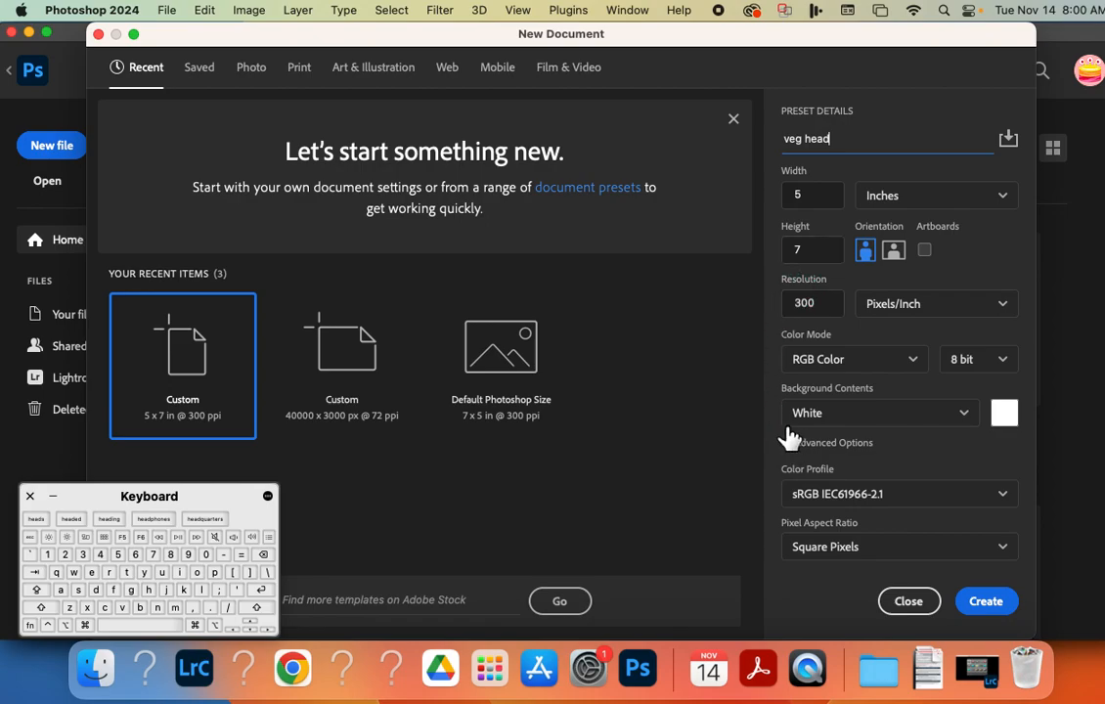
left_click(990, 609)
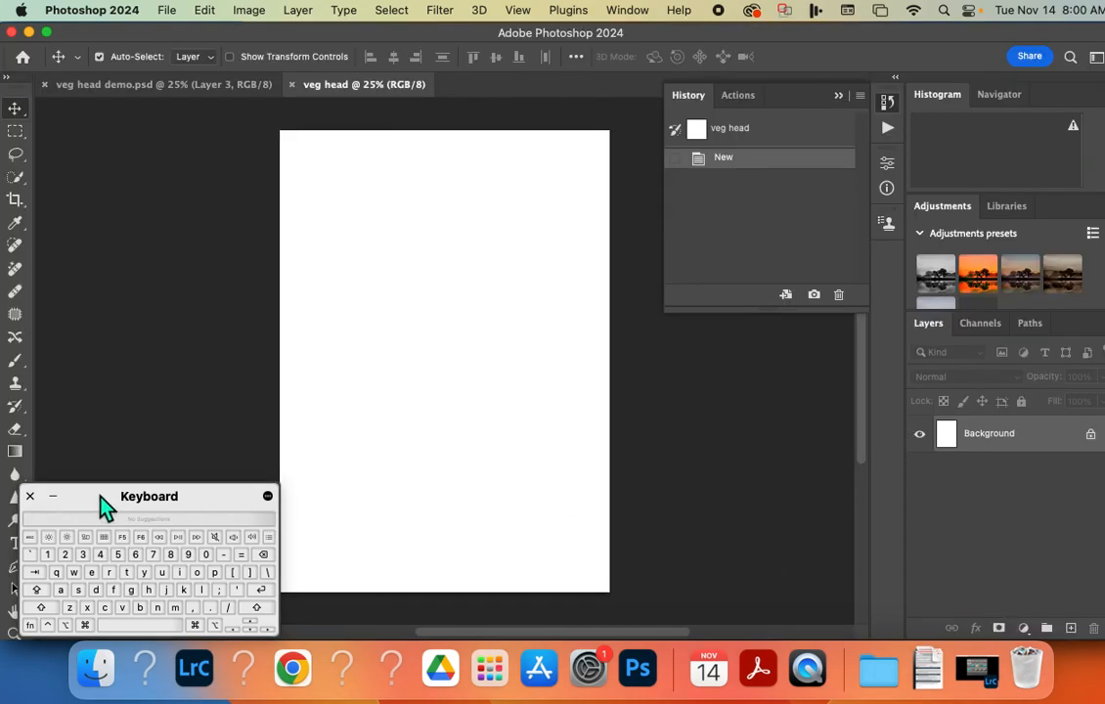
left_click_drag(102, 499, 707, 489)
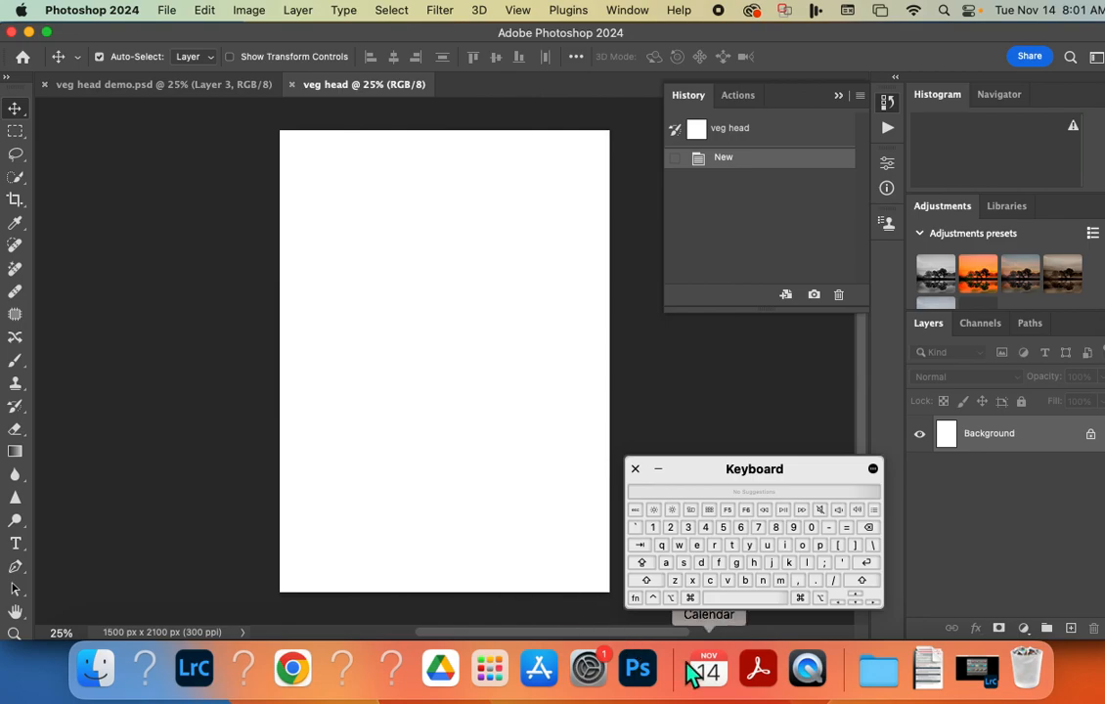
Switch to Acrobat and read the assignment instruction about opening a fruit image in a new tab.
left_click(758, 669)
left_click_drag(179, 309, 434, 308)
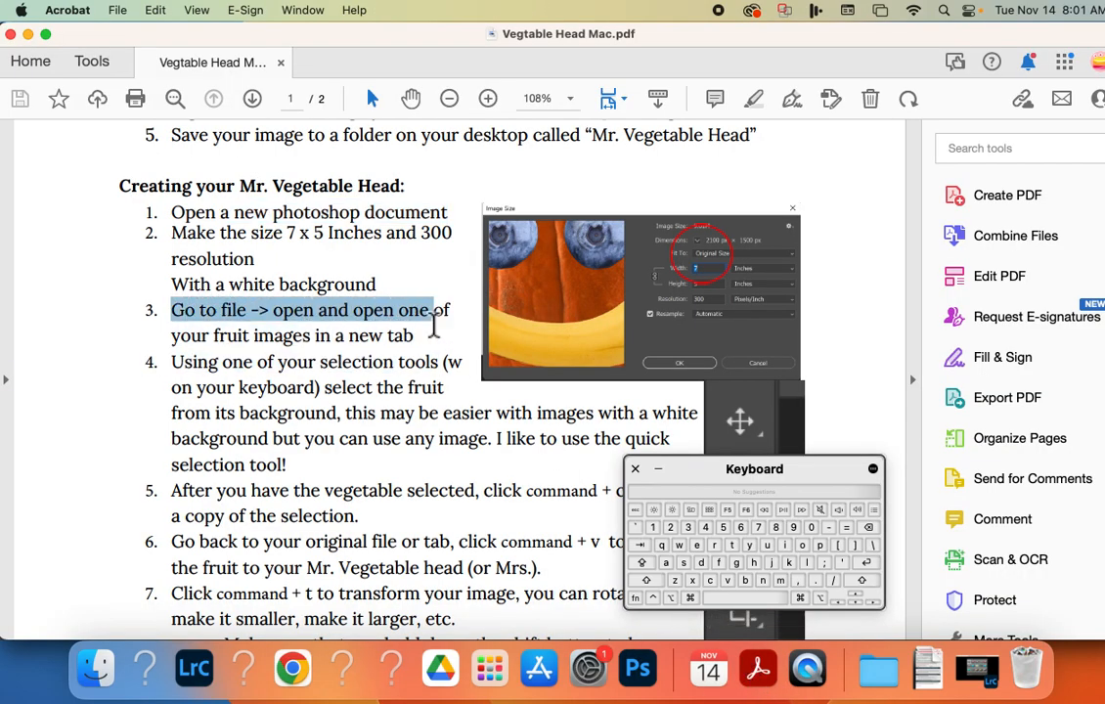
scroll(391, 372, "down", 1)
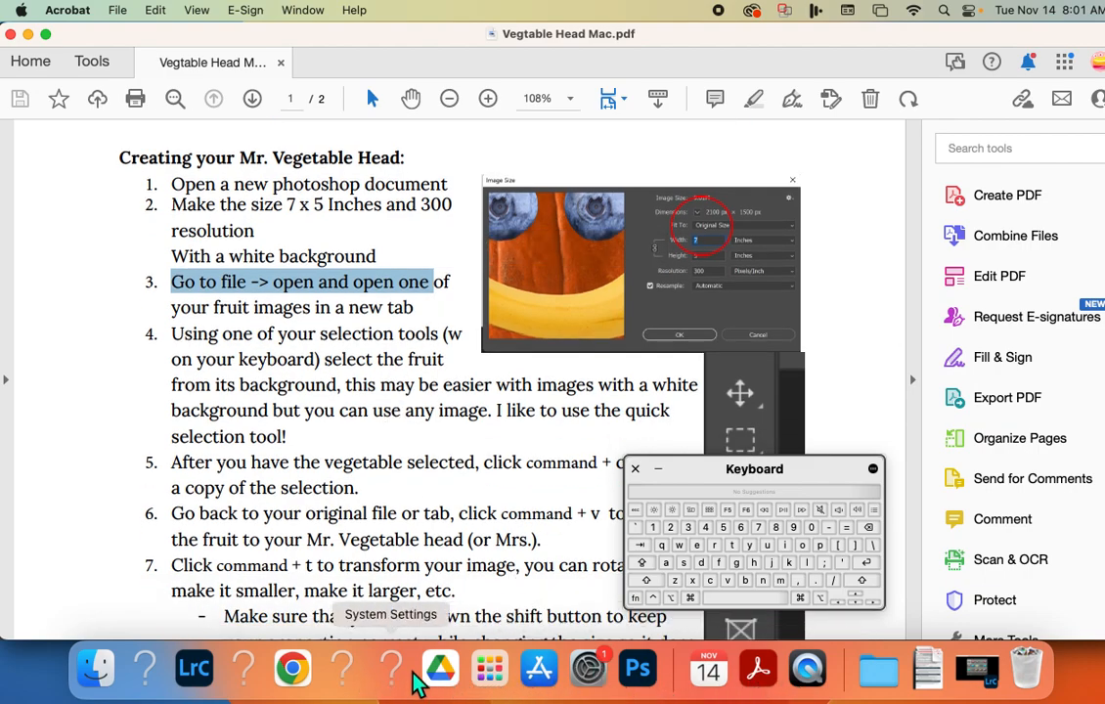
Switch to Photoshop and open sweet potato.png from the Vegtable head folder on the Desktop.
left_click(637, 673)
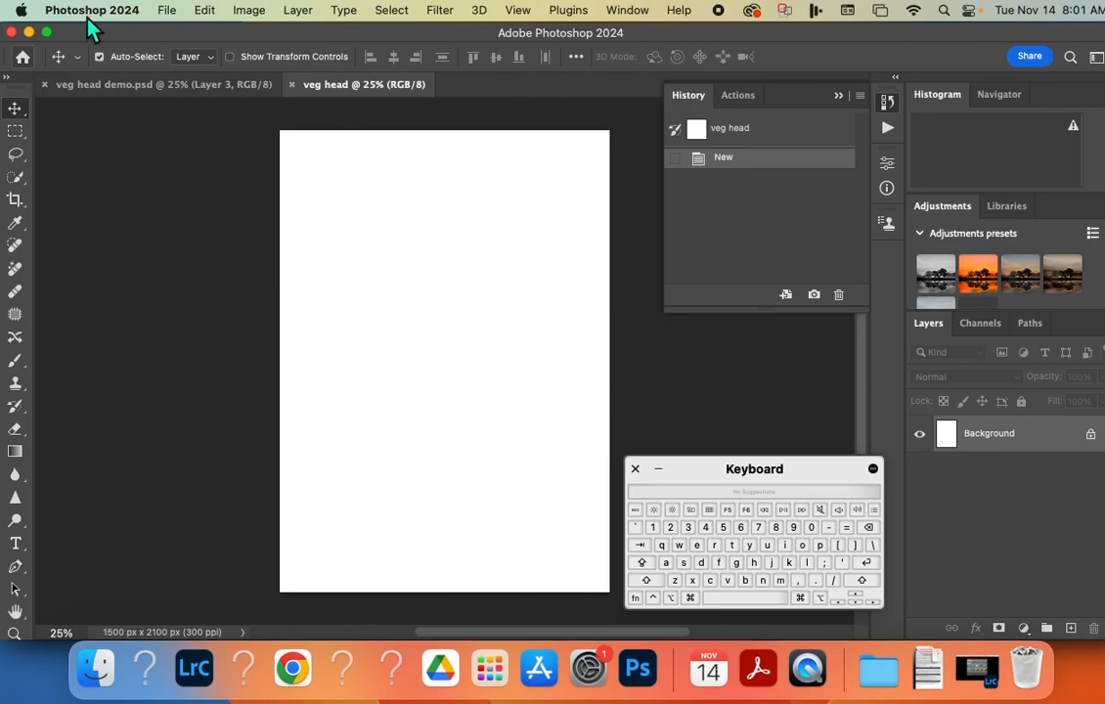
left_click(167, 12)
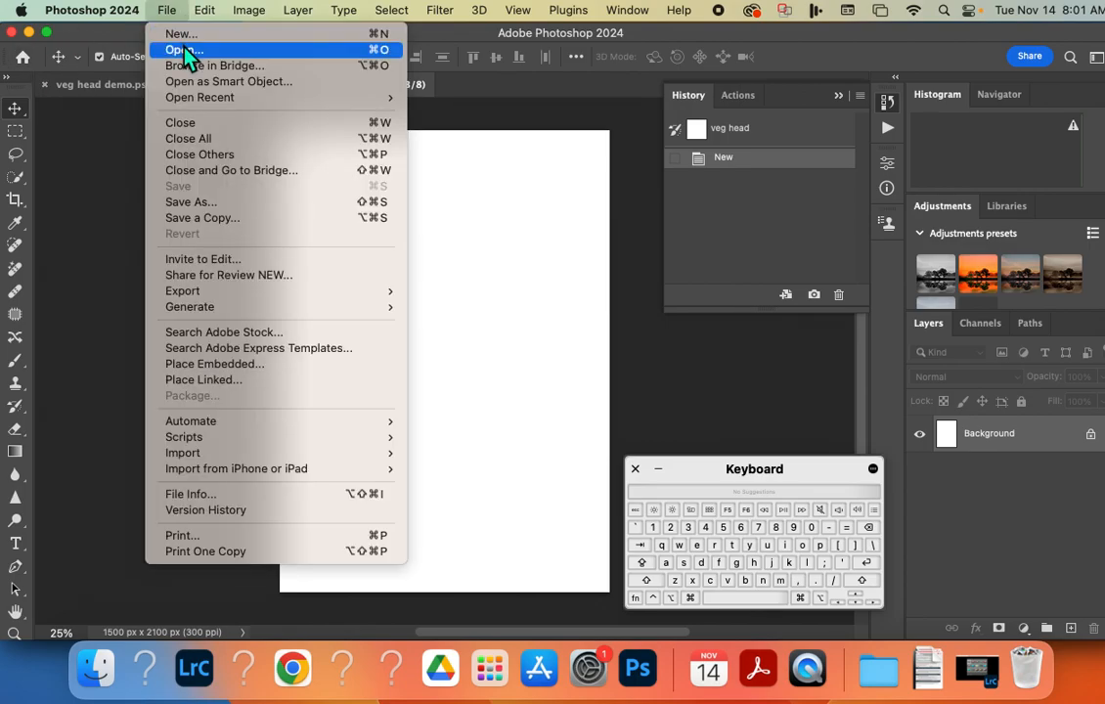
left_click(184, 51)
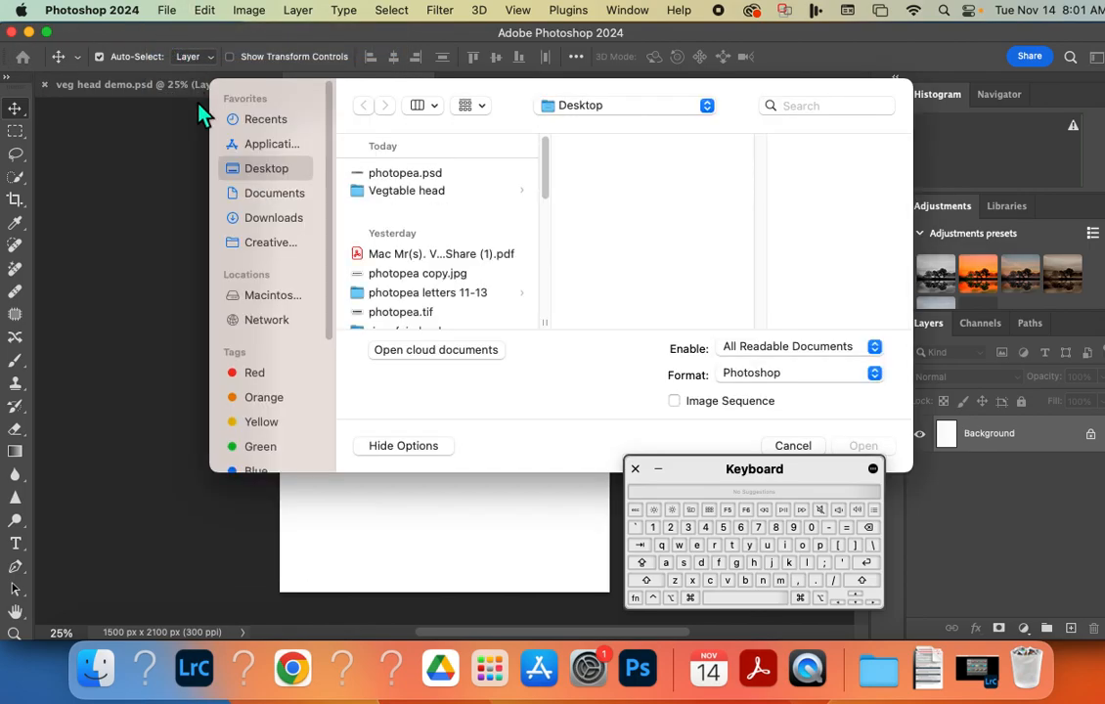
left_click(425, 195)
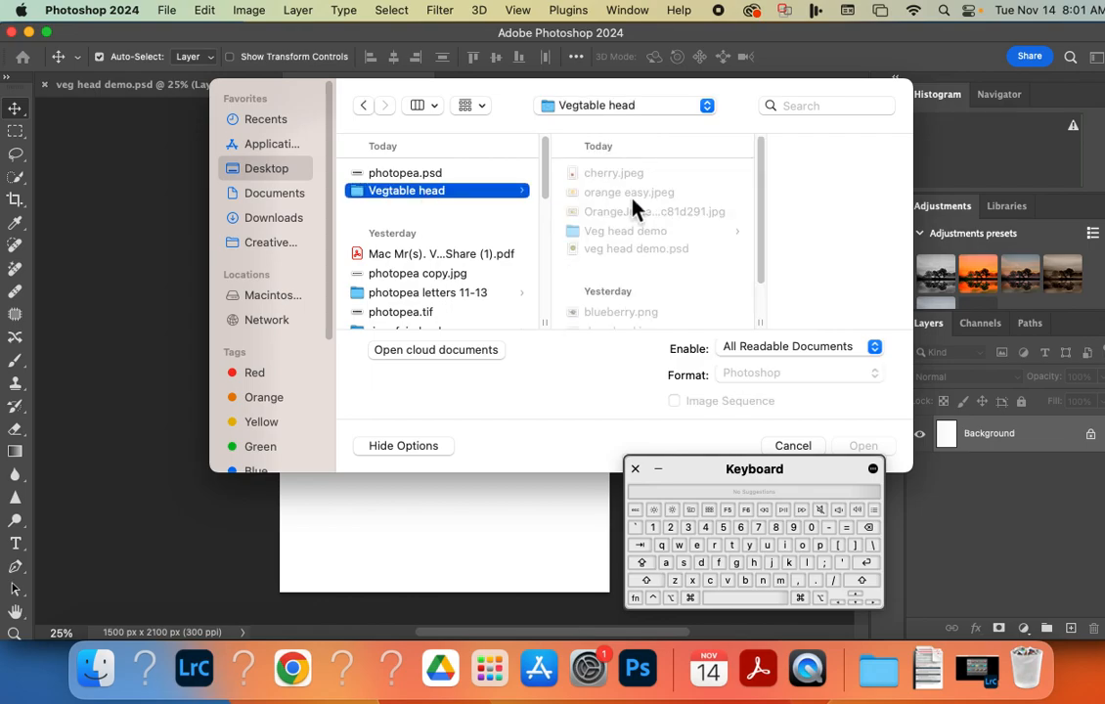
left_click(650, 176)
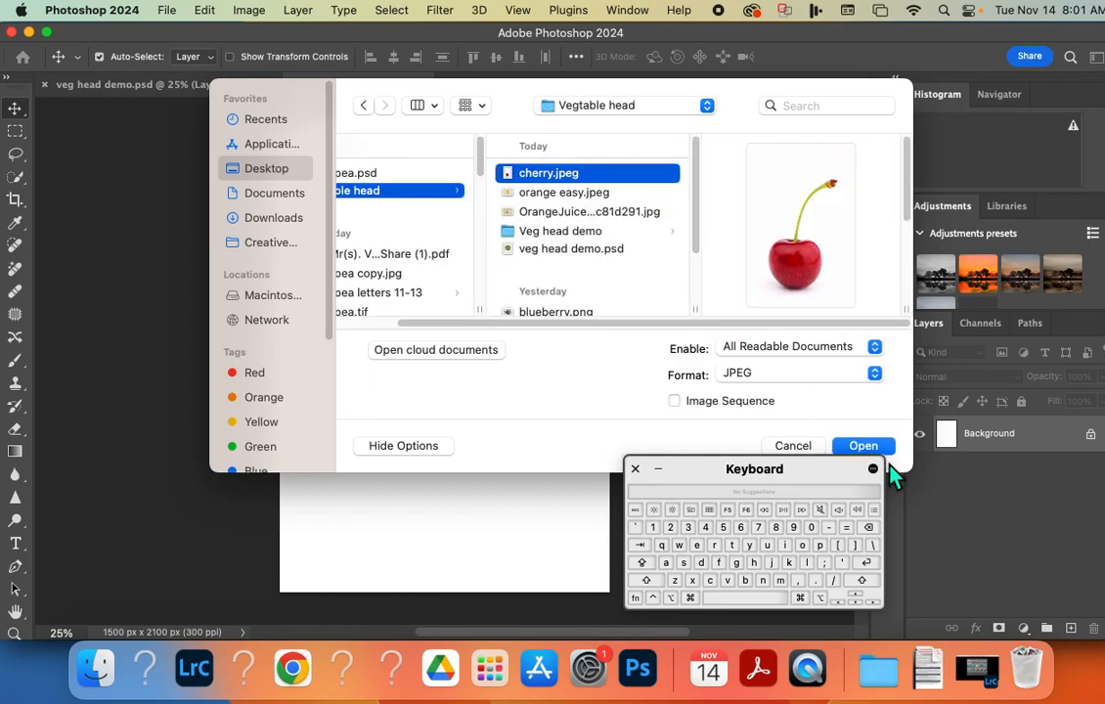
scroll(623, 283, "down", 5)
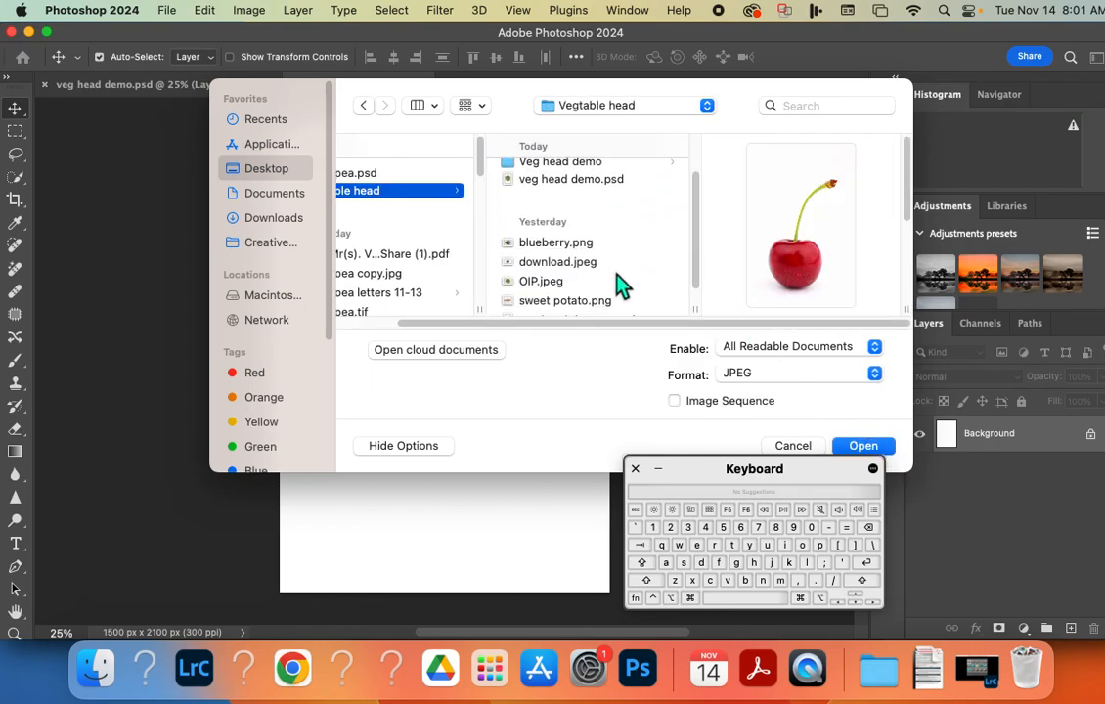
left_click(579, 281)
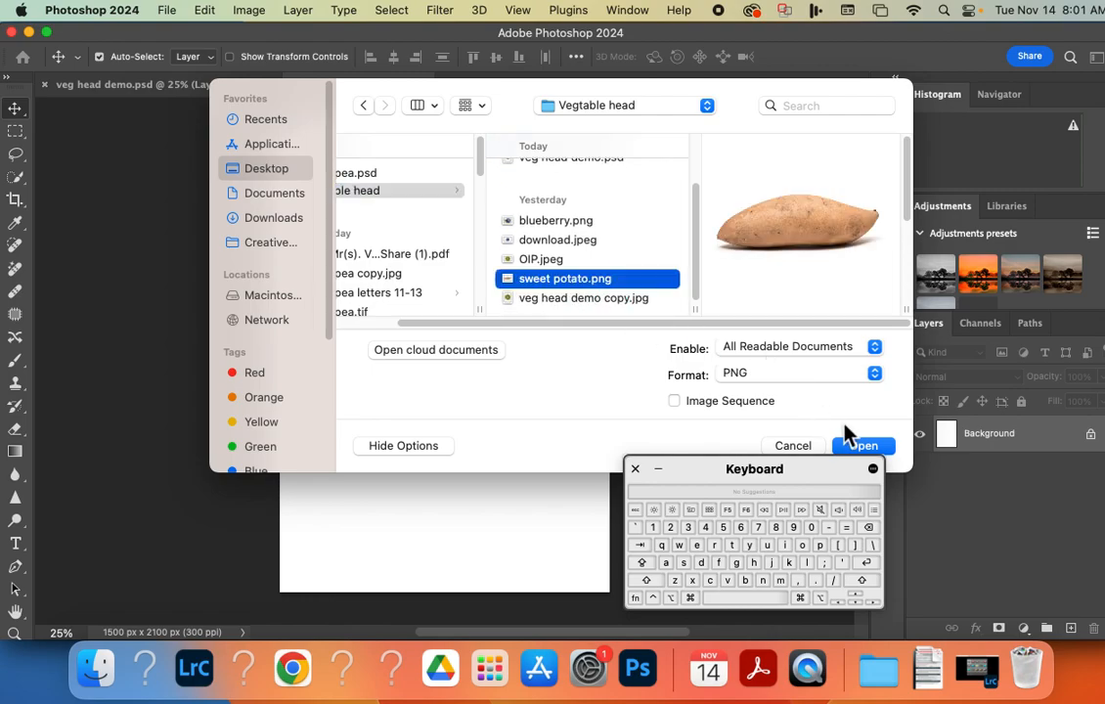
left_click(854, 449)
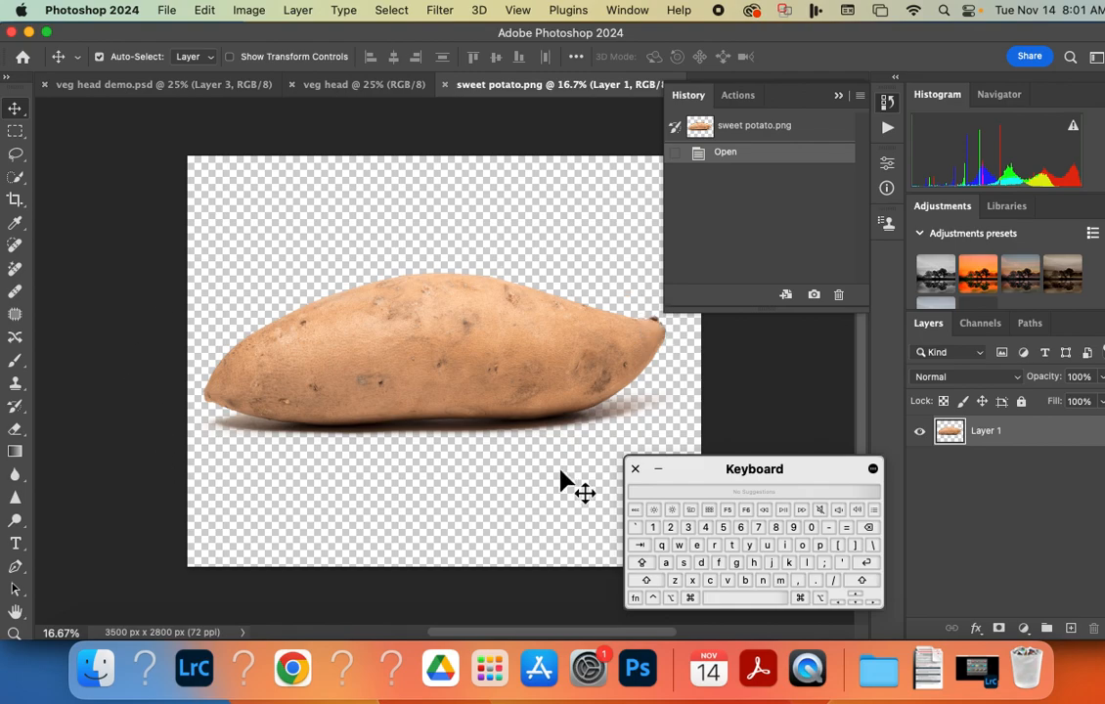
Switch to Acrobat and read the assignment instruction about selecting the fruit from its background with a selection tool.
left_click(766, 675)
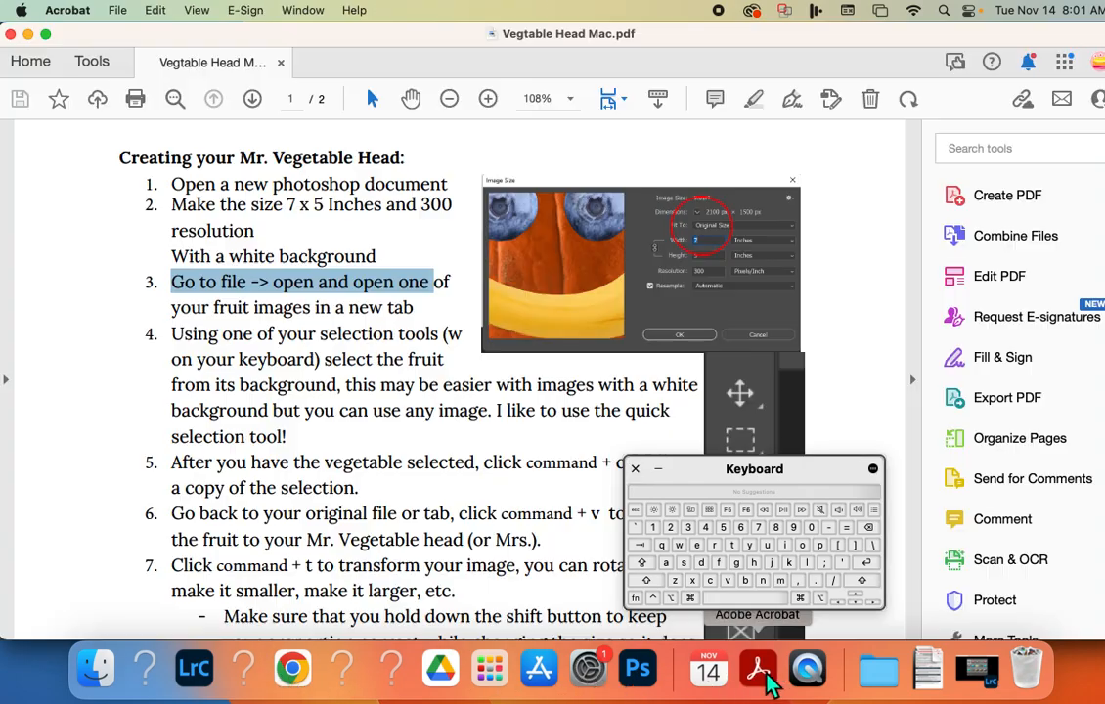
scroll(443, 401, "down", 5)
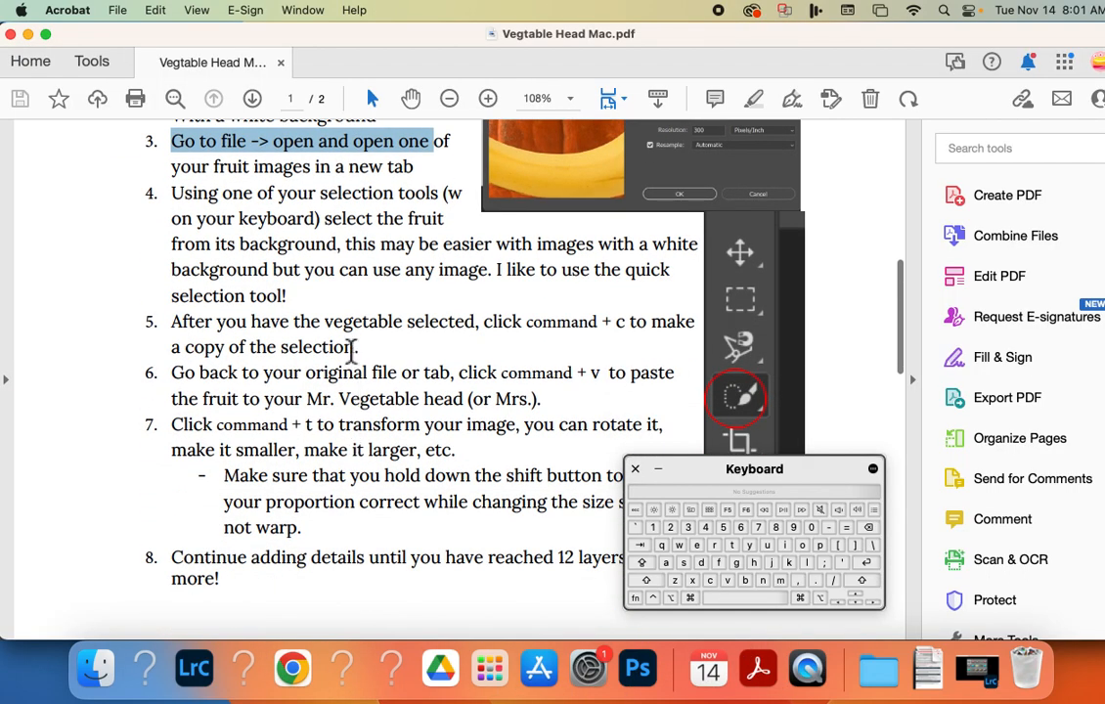
left_click_drag(174, 193, 497, 270)
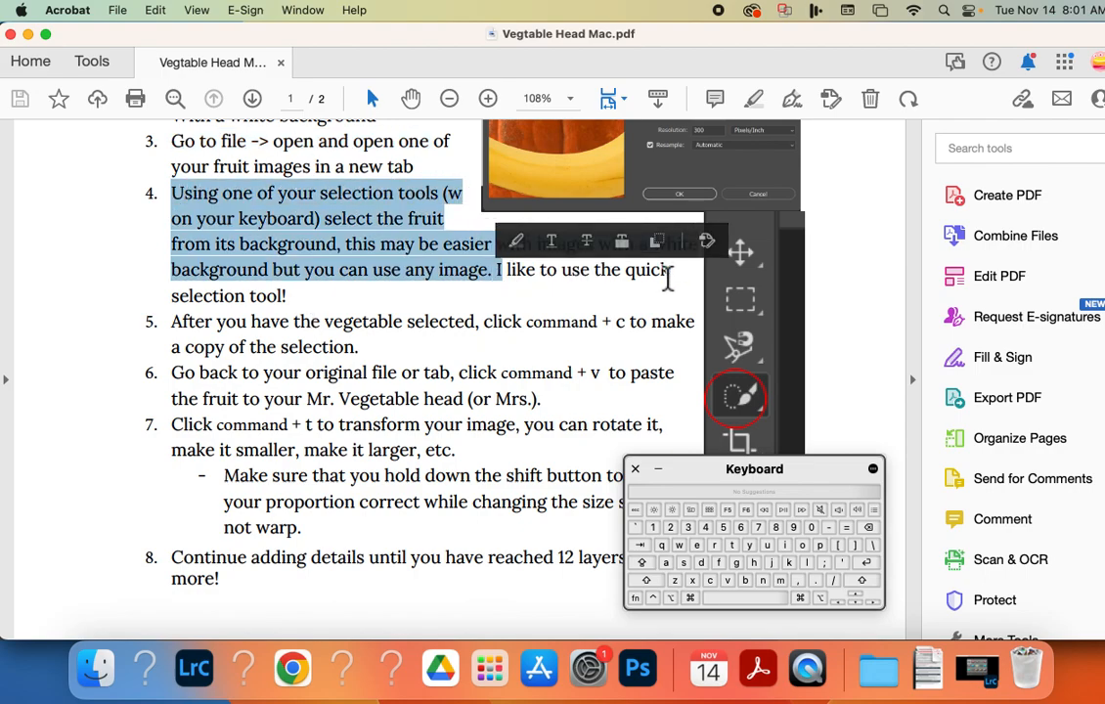
left_click(622, 276)
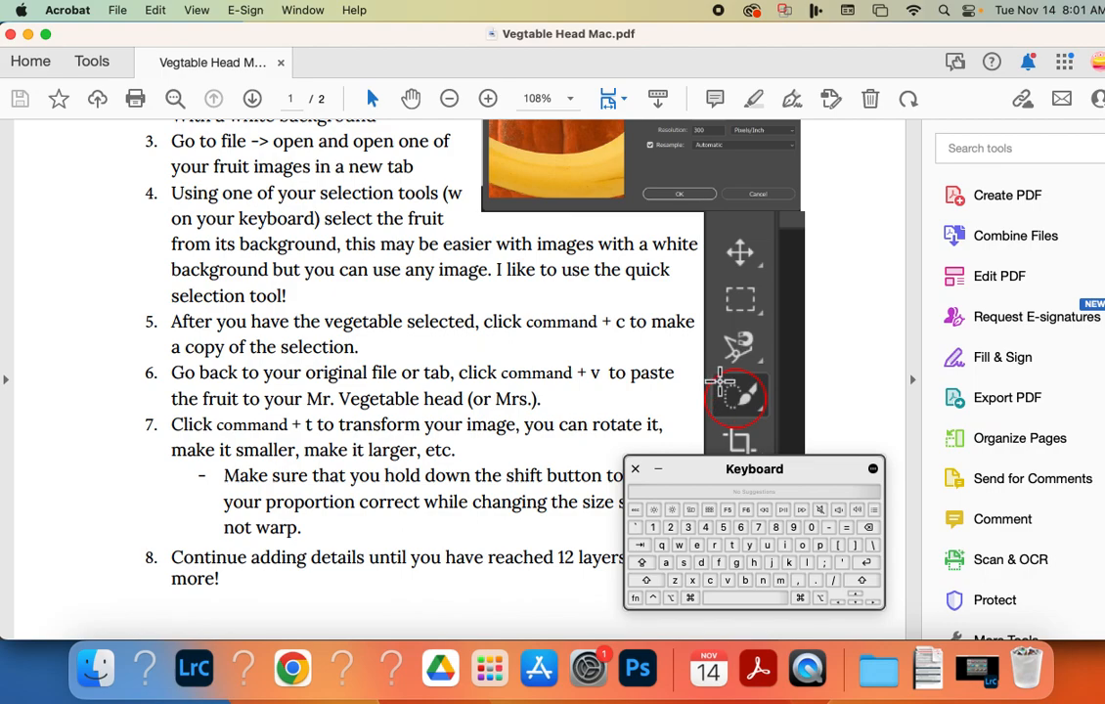
Switch to Photoshop and activate the Quick Selection Tool with a brush size of 60 px.
left_click(637, 668)
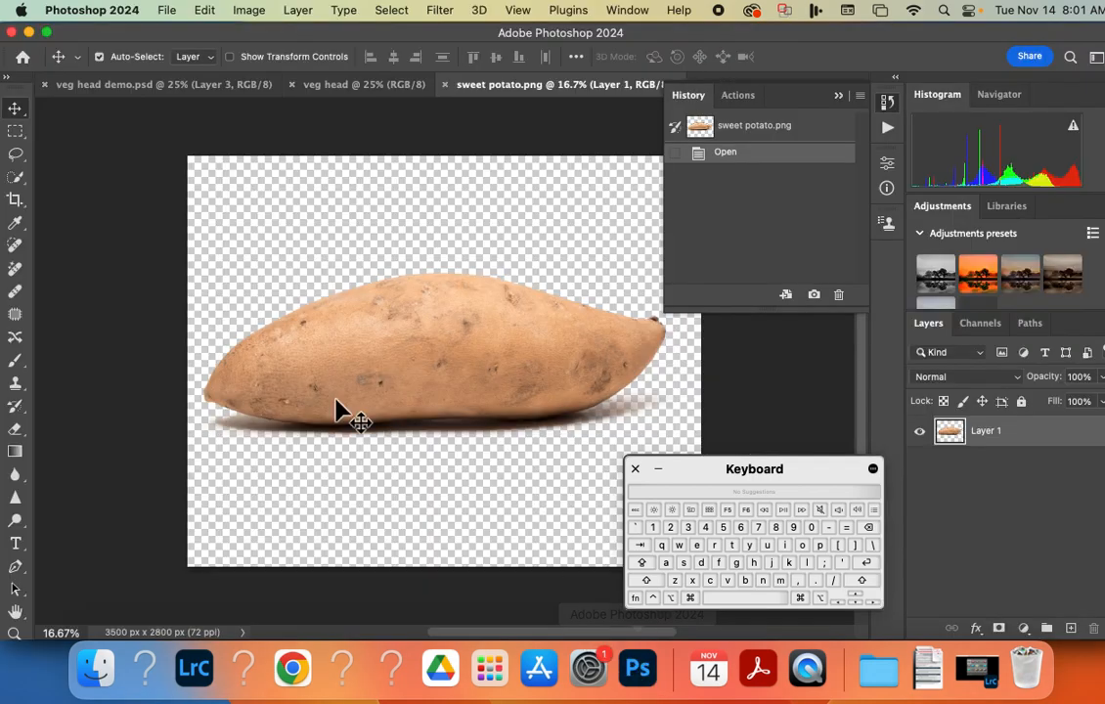
left_click(14, 177)
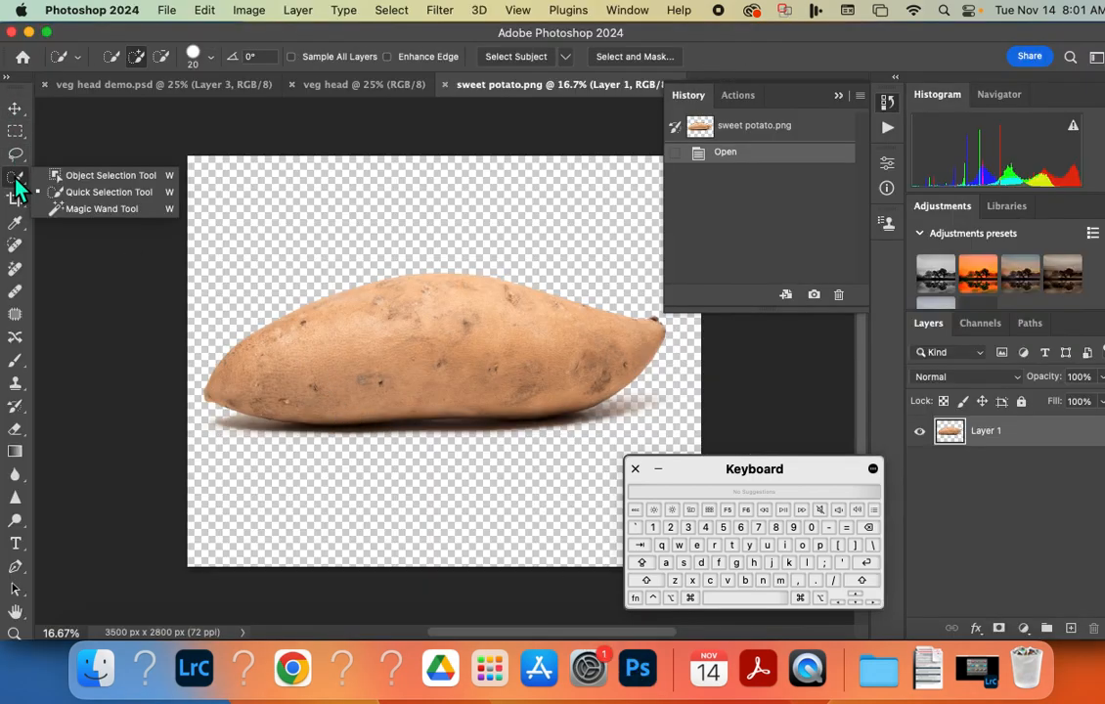
left_click(80, 195)
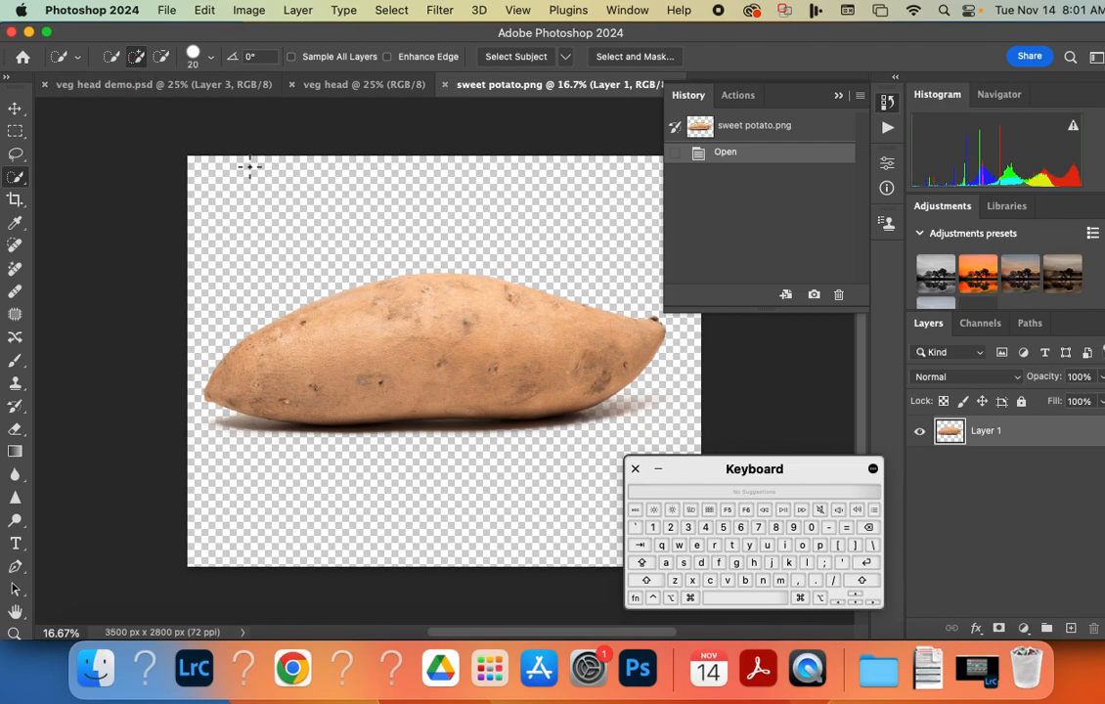
left_click(196, 55)
left_click_drag(123, 101, 161, 106)
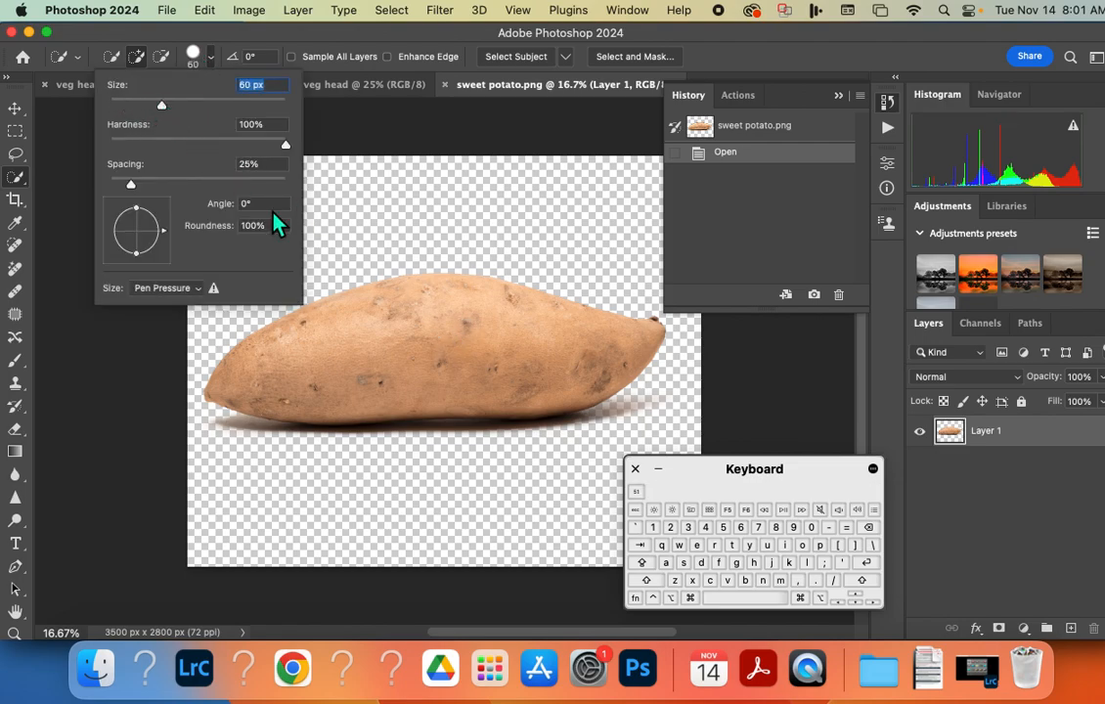
Select the whole sweet potato with quick selection strokes across its body, enlarging the brush to 150 px.
left_click(446, 345)
left_click_drag(446, 345, 474, 348)
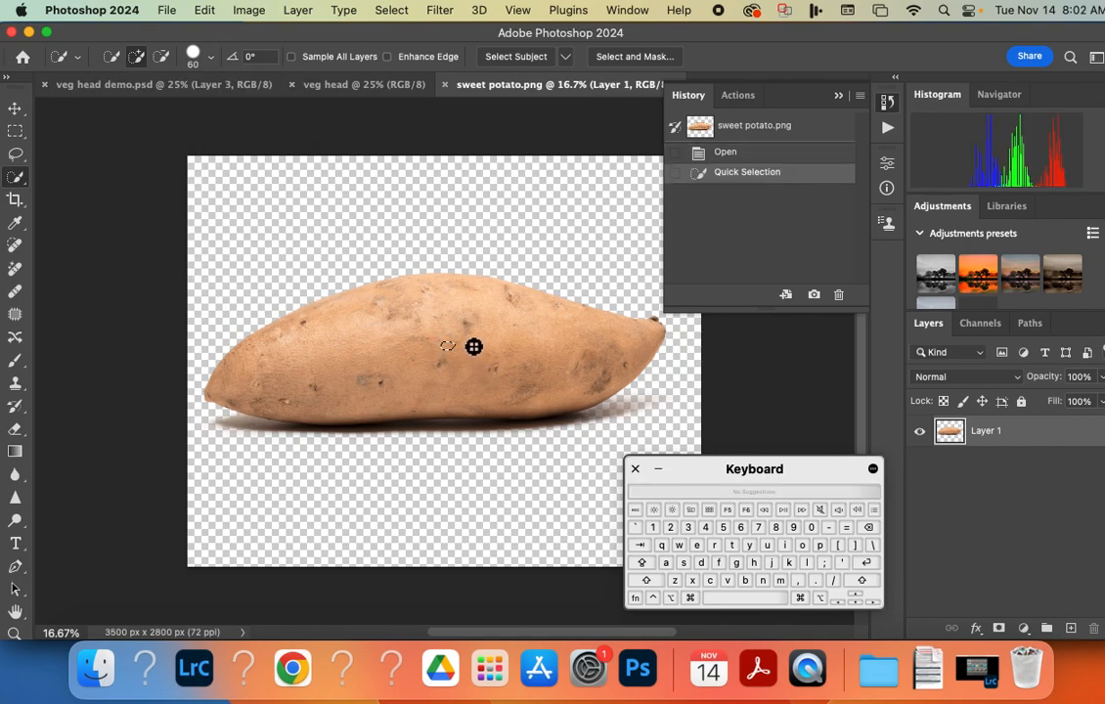
key("bracketright")
key("bracketright")
key("bracketright")
key("bracketleft")
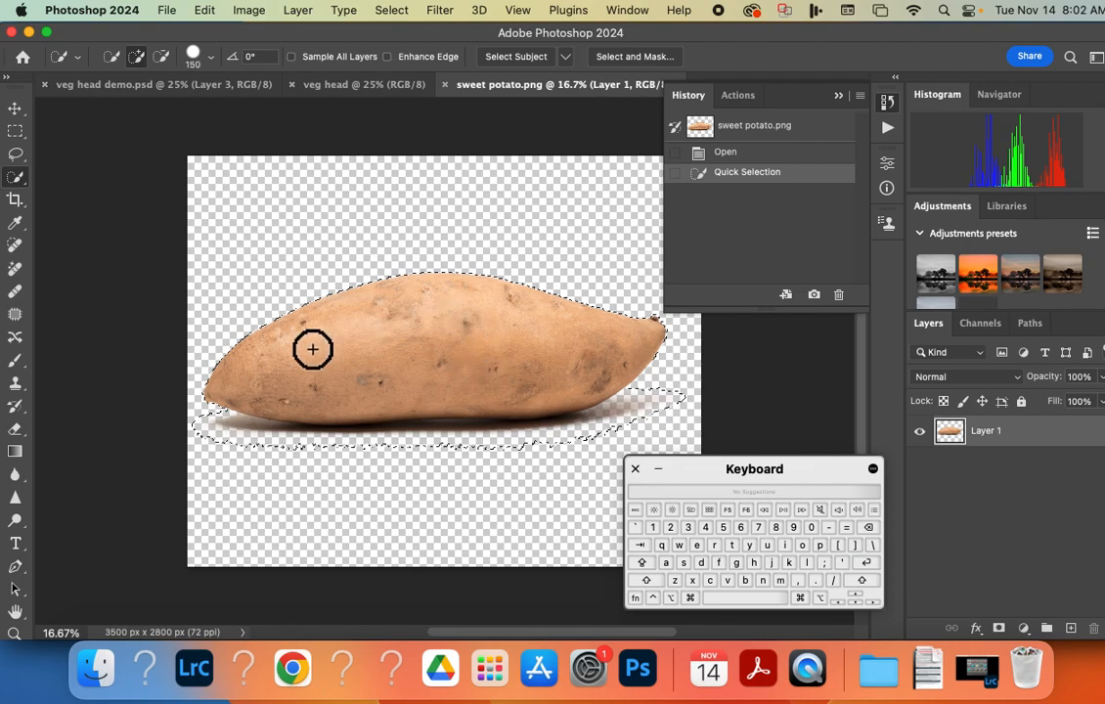
left_click_drag(271, 373, 407, 368)
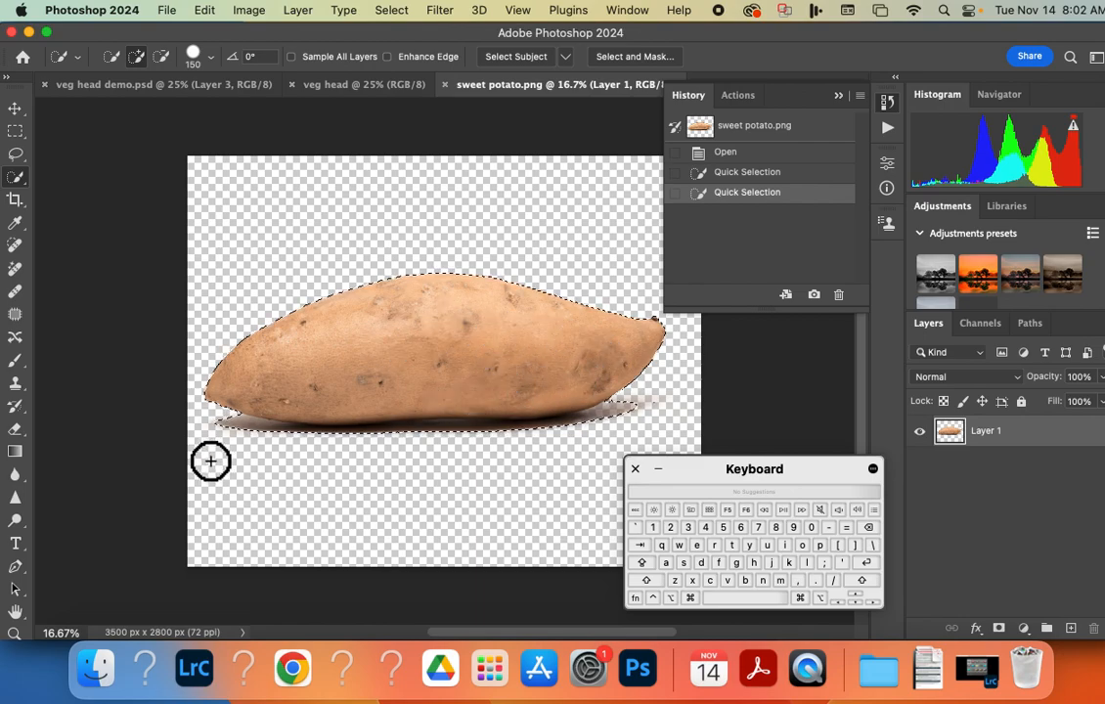
Subtract the dark shadow beneath the sweet potato from the quick selection so it follows the potato's lower edge.
left_click(159, 56)
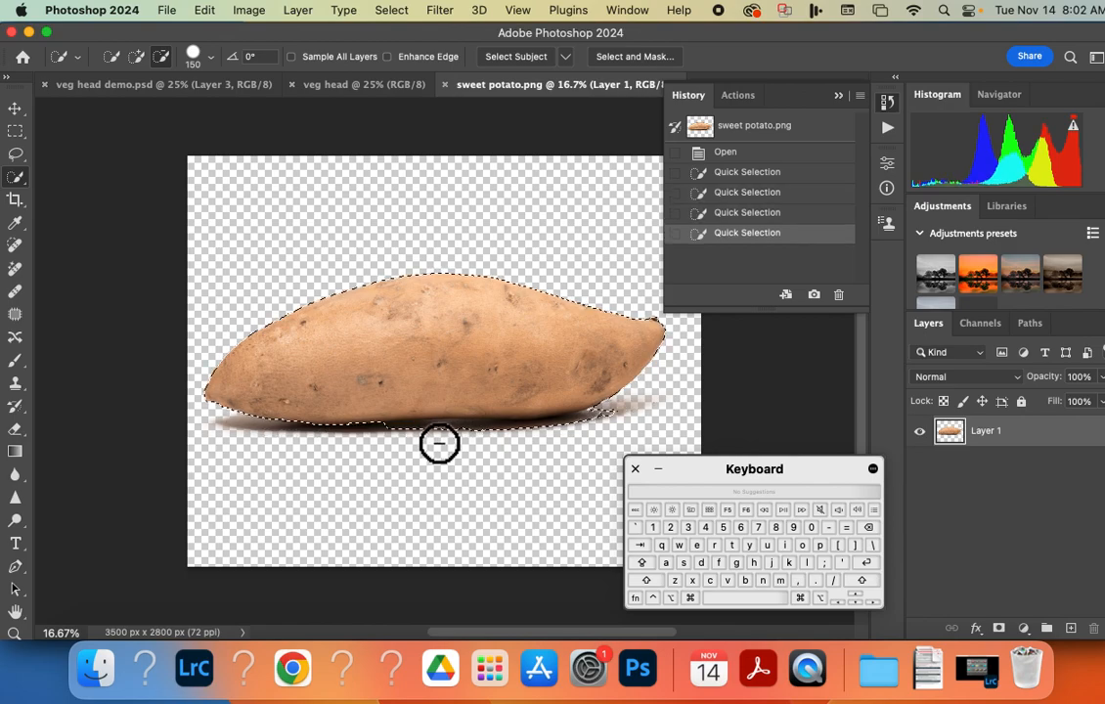
left_click_drag(432, 444, 385, 450)
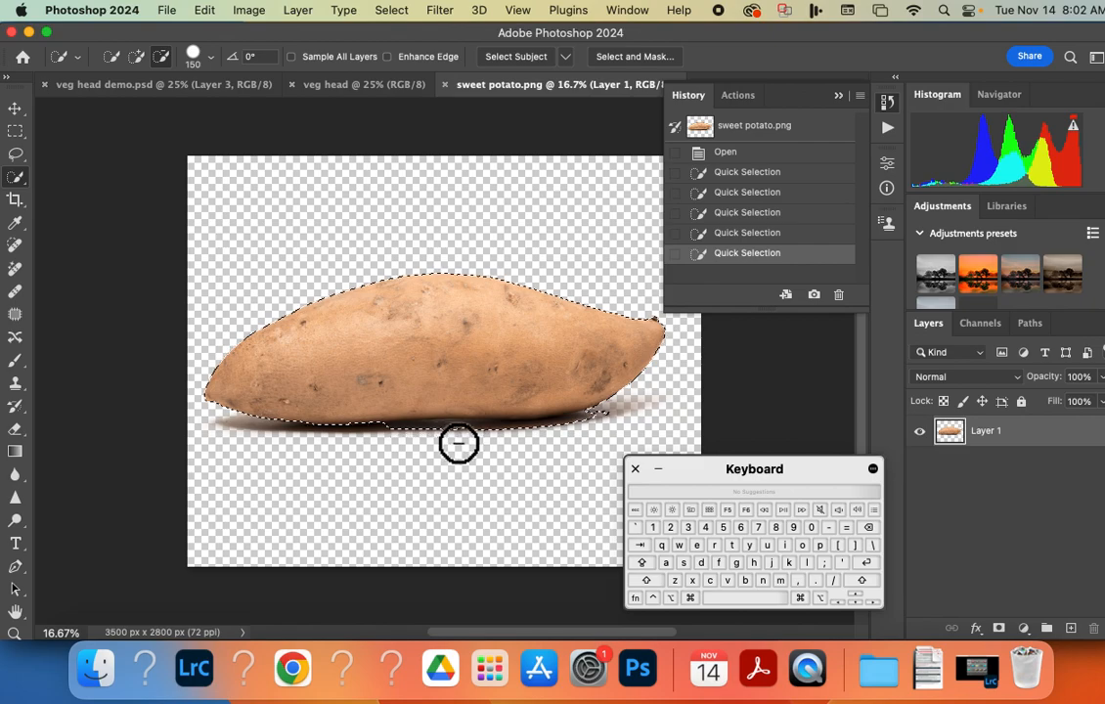
left_click_drag(458, 444, 596, 438)
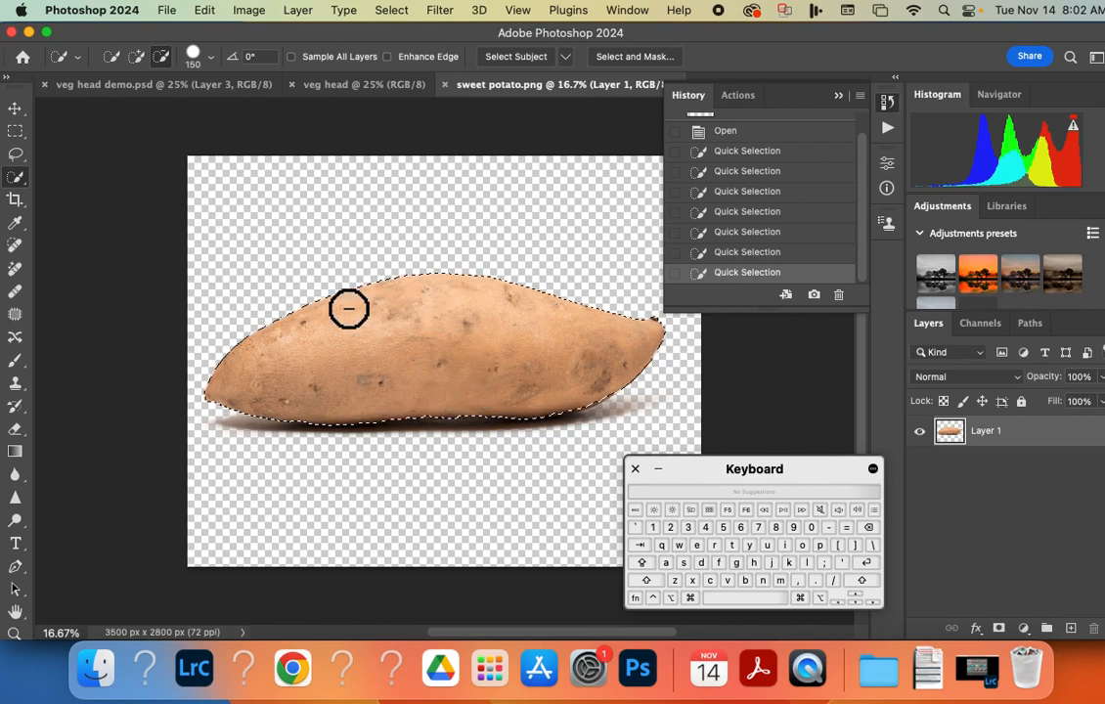
Switch to Acrobat and read the assignment instruction about copying the selected vegetable.
key("super+Tab")
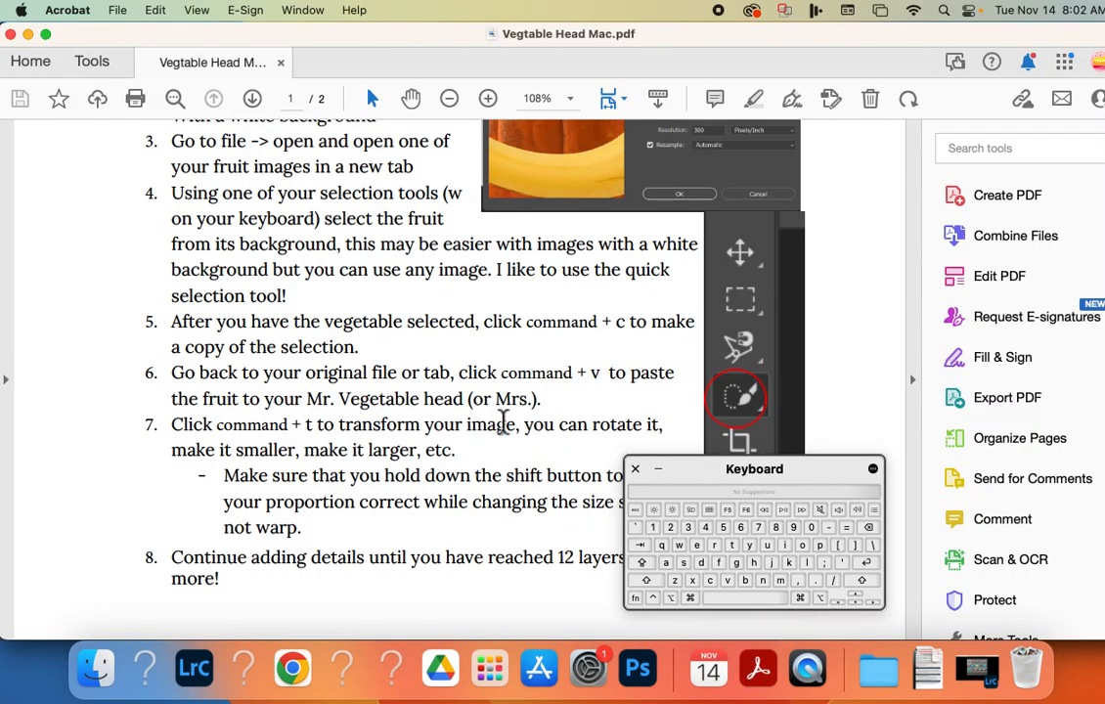
left_click_drag(526, 333, 619, 335)
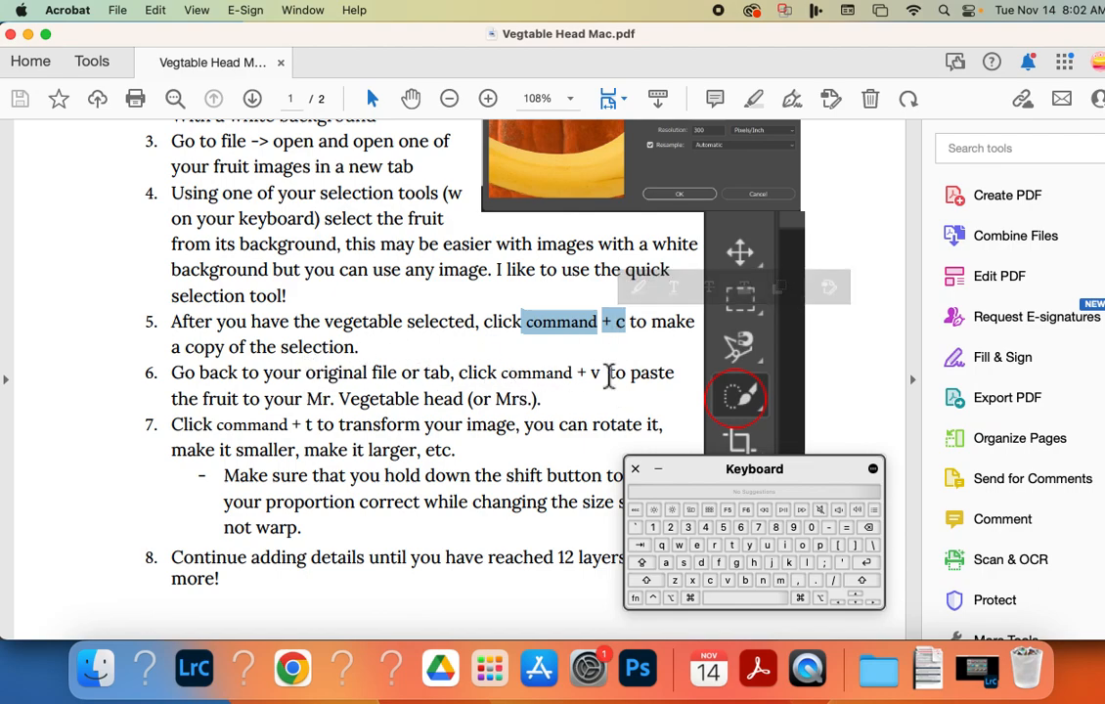
Switch to Photoshop, copy the selected sweet potato and paste it into the veg head document.
left_click(637, 673)
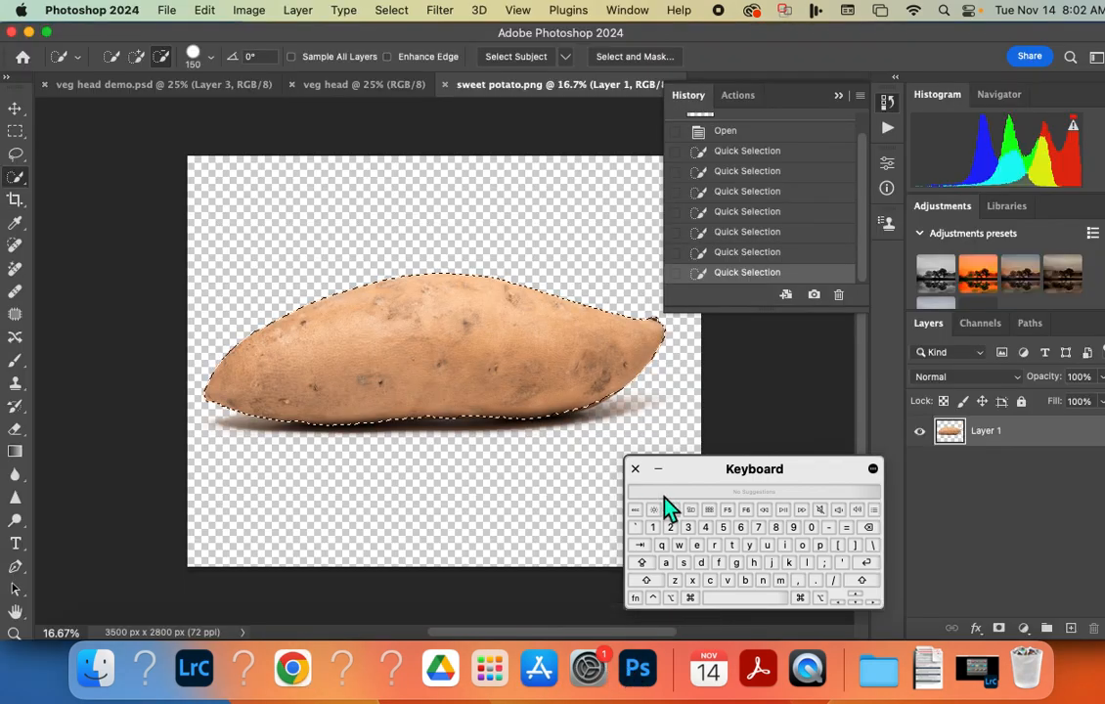
key("super")
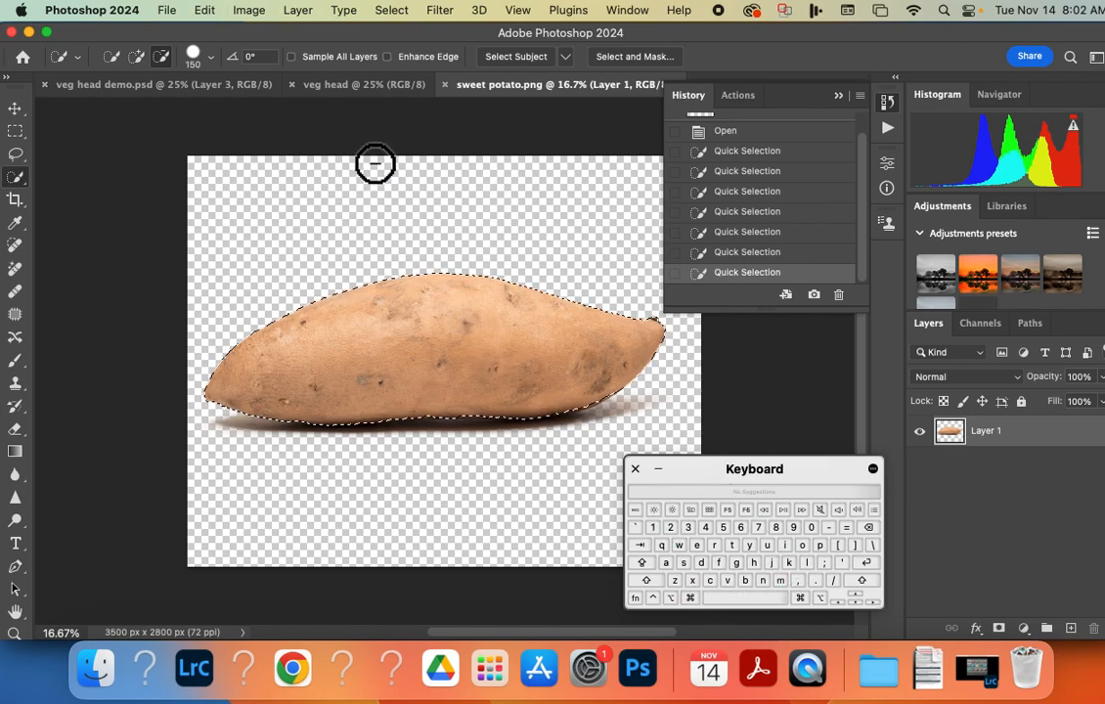
left_click(352, 86)
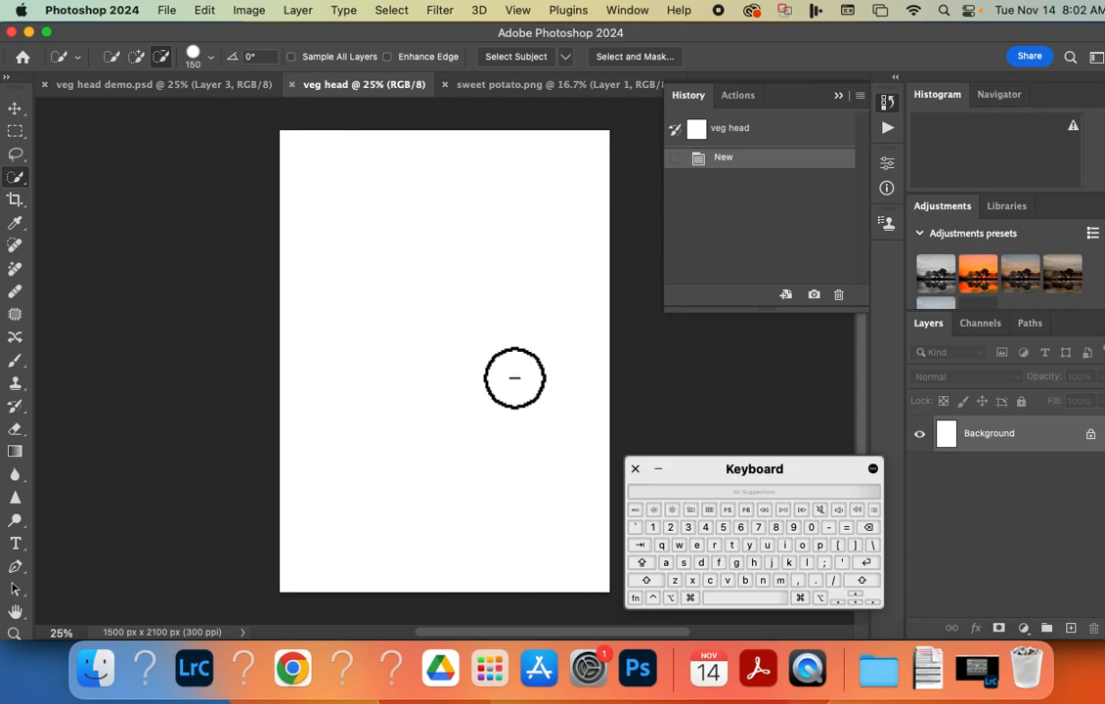
key("super+v")
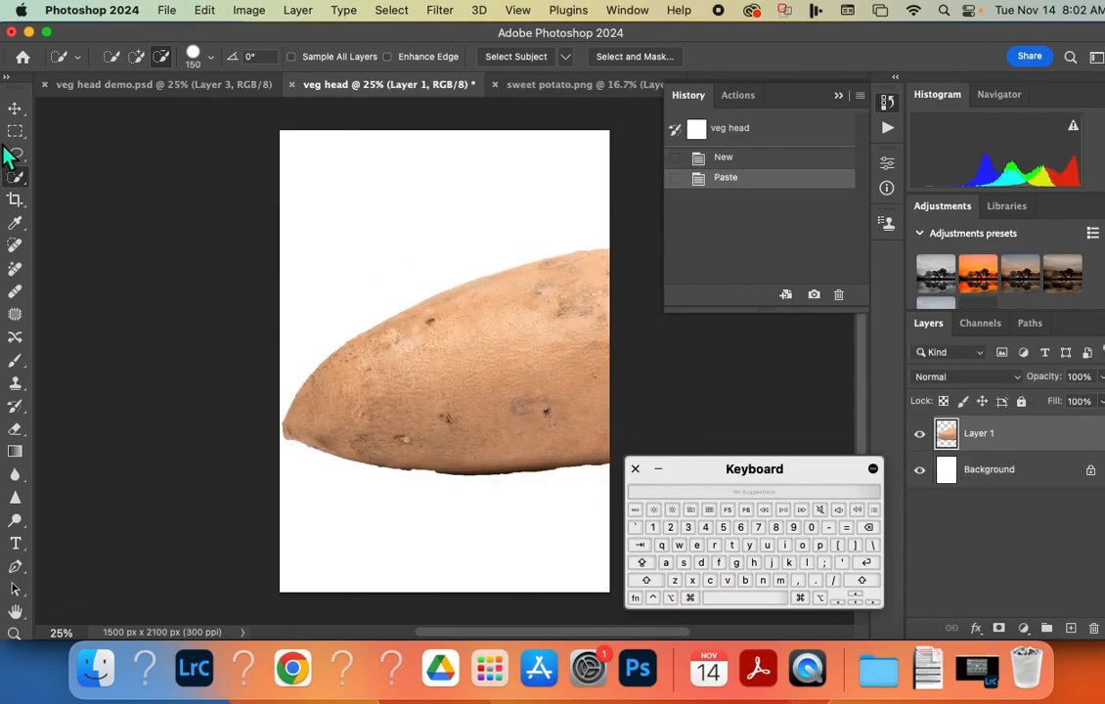
Move and free-transform the sweet potato to about 57% scale, rotated about 89° upright and centred on the canvas.
left_click(15, 109)
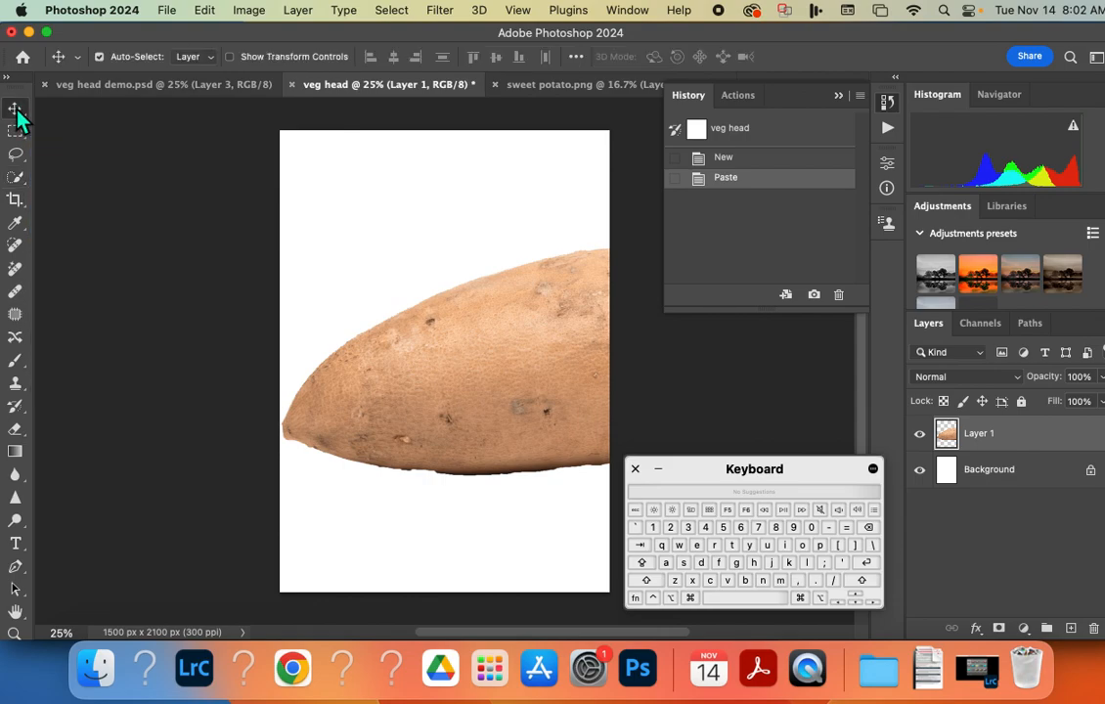
left_click_drag(506, 373, 429, 341)
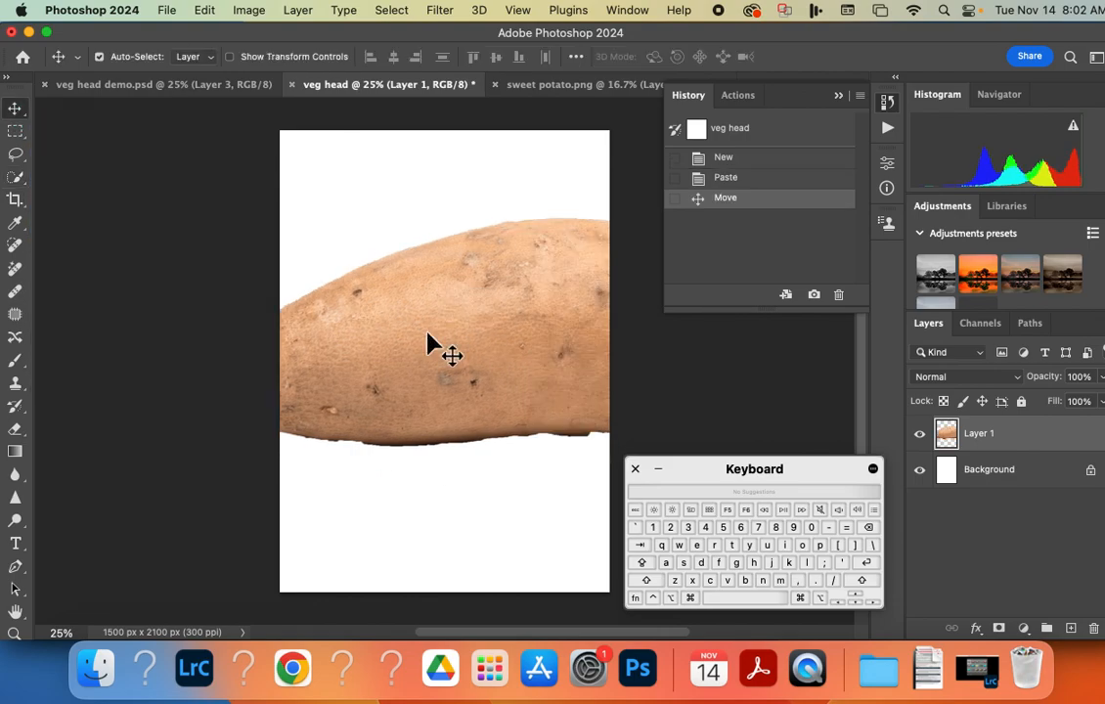
key("super+t")
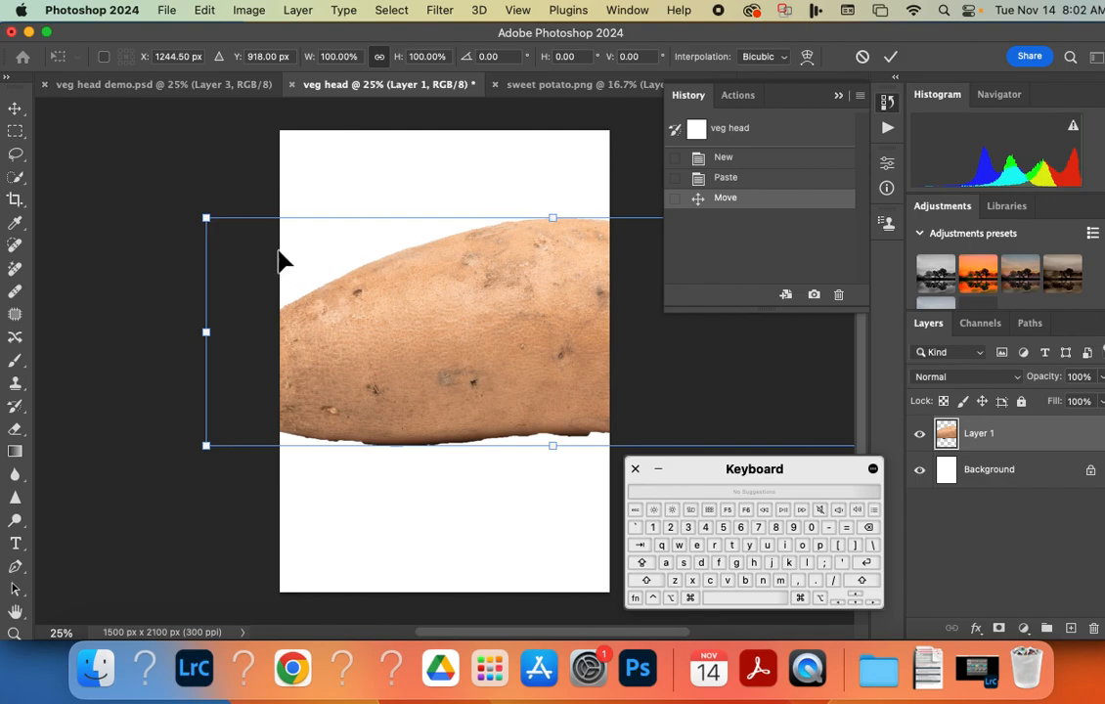
left_click_drag(200, 215, 460, 276)
left_click_drag(547, 217, 426, 424)
left_click_drag(375, 309, 485, 402)
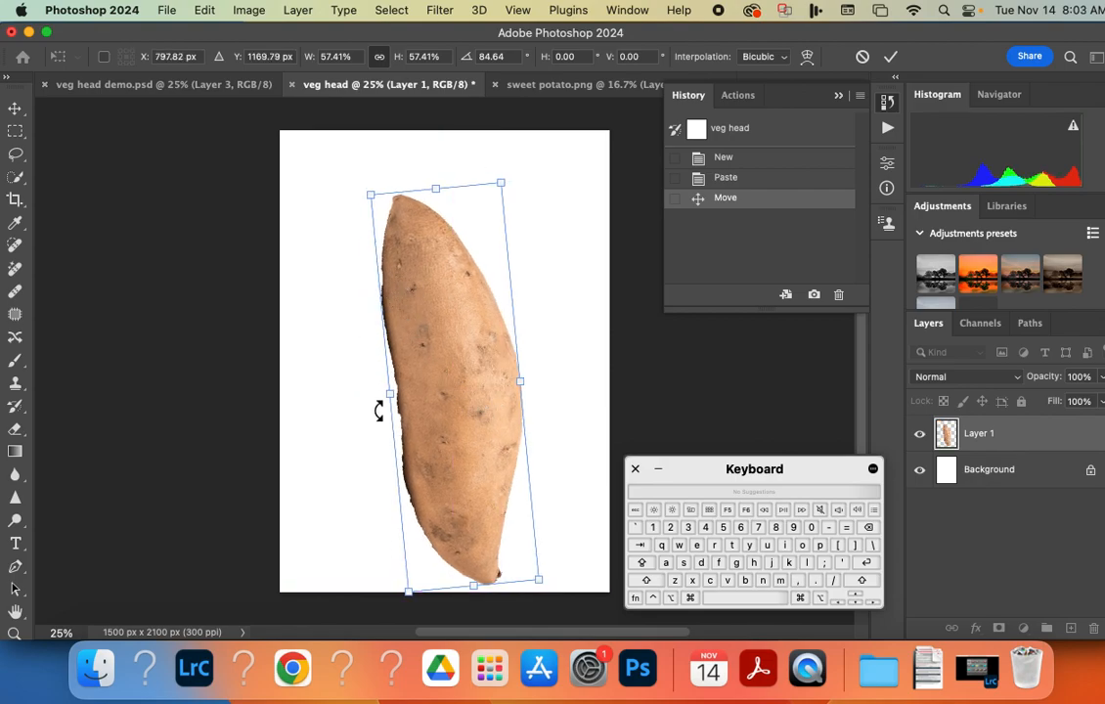
left_click_drag(416, 418, 406, 392)
left_click_drag(535, 565, 521, 579)
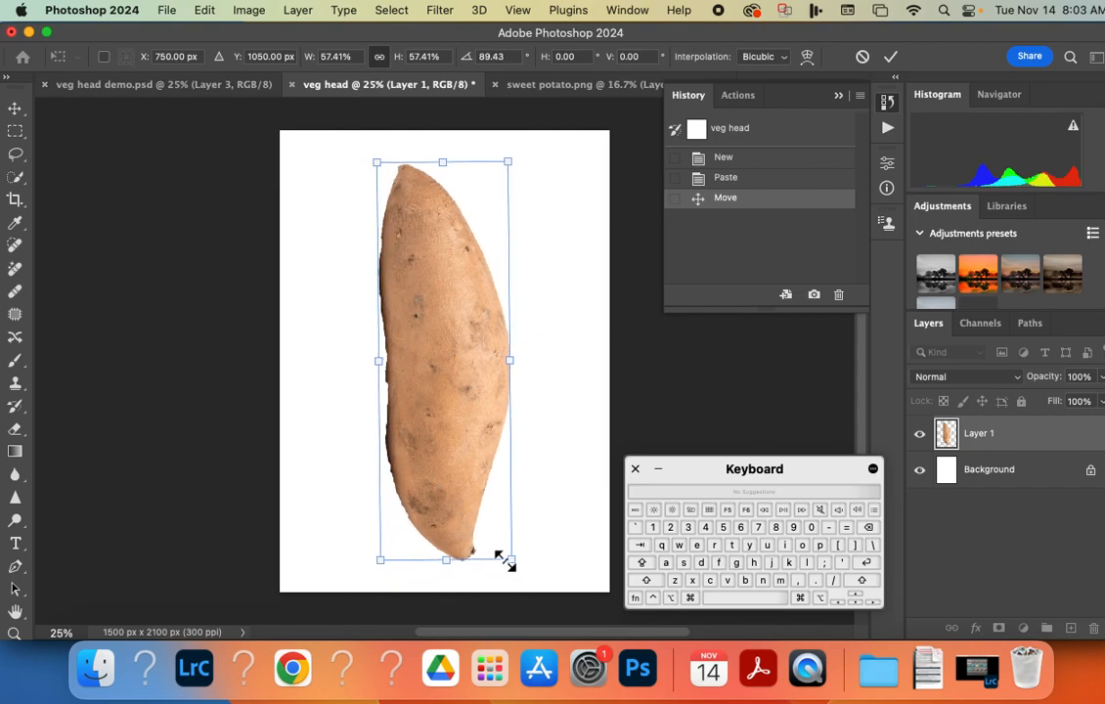
Scale the sweet potato down to about 34% in the canvas's upper half, set its rotation to 90° and apply the transform.
left_click_drag(509, 561, 415, 437)
left_click_drag(412, 311, 440, 315)
left_click_drag(507, 437, 483, 419)
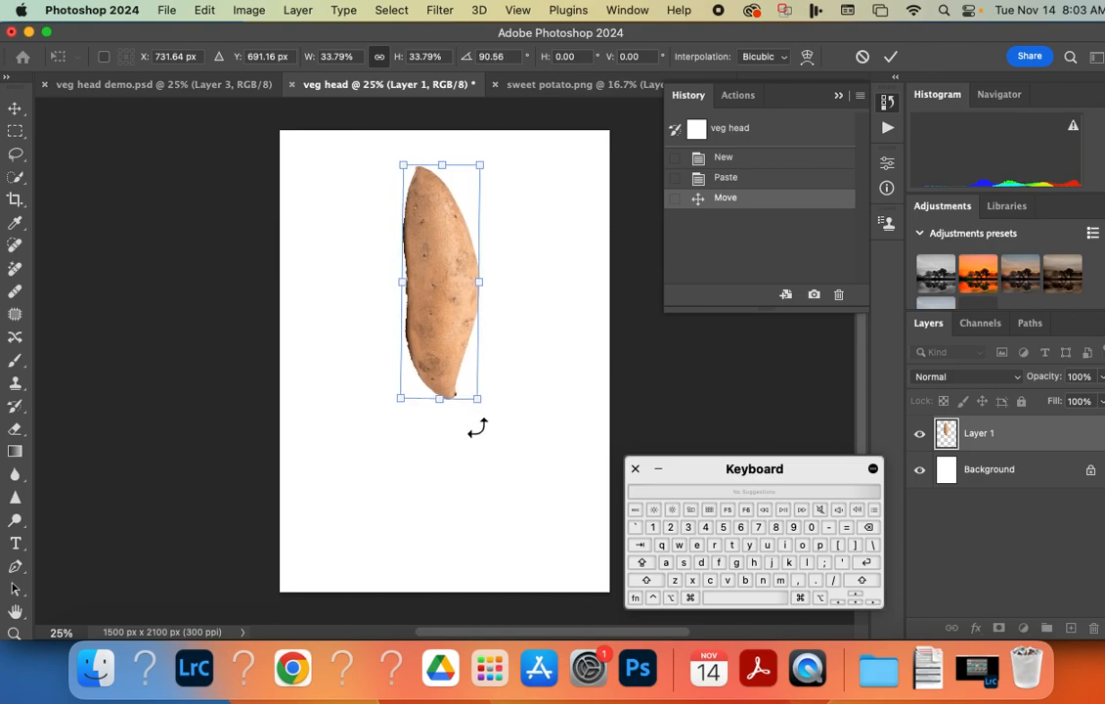
double_click(501, 57)
type("90")
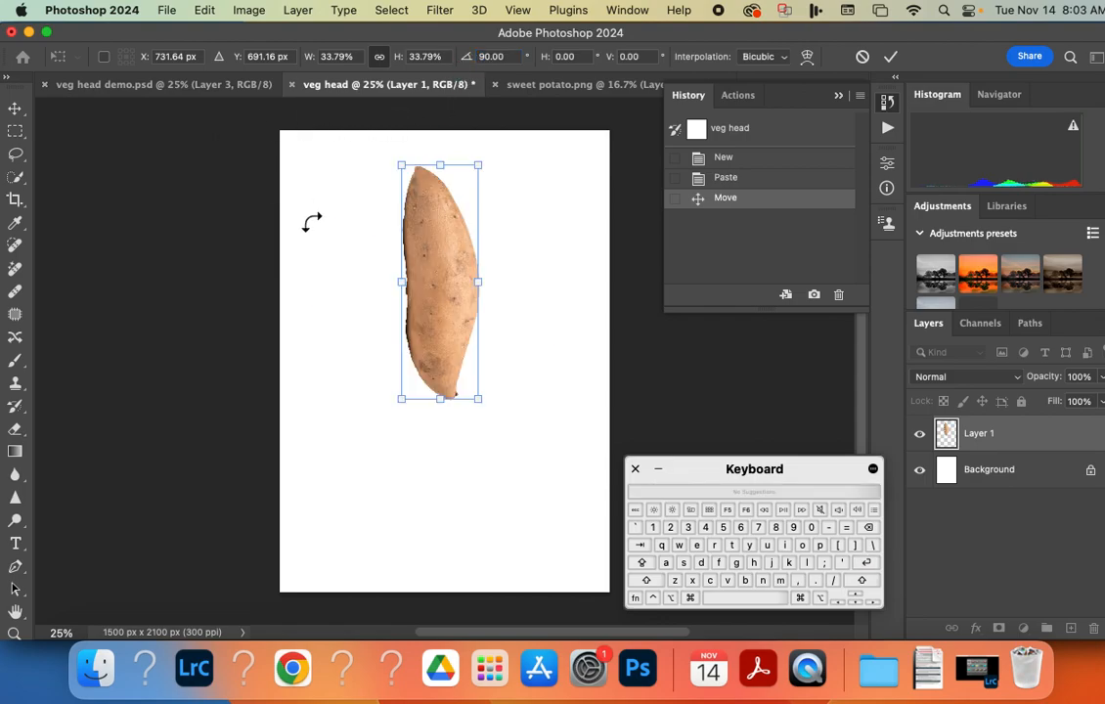
left_click(890, 57)
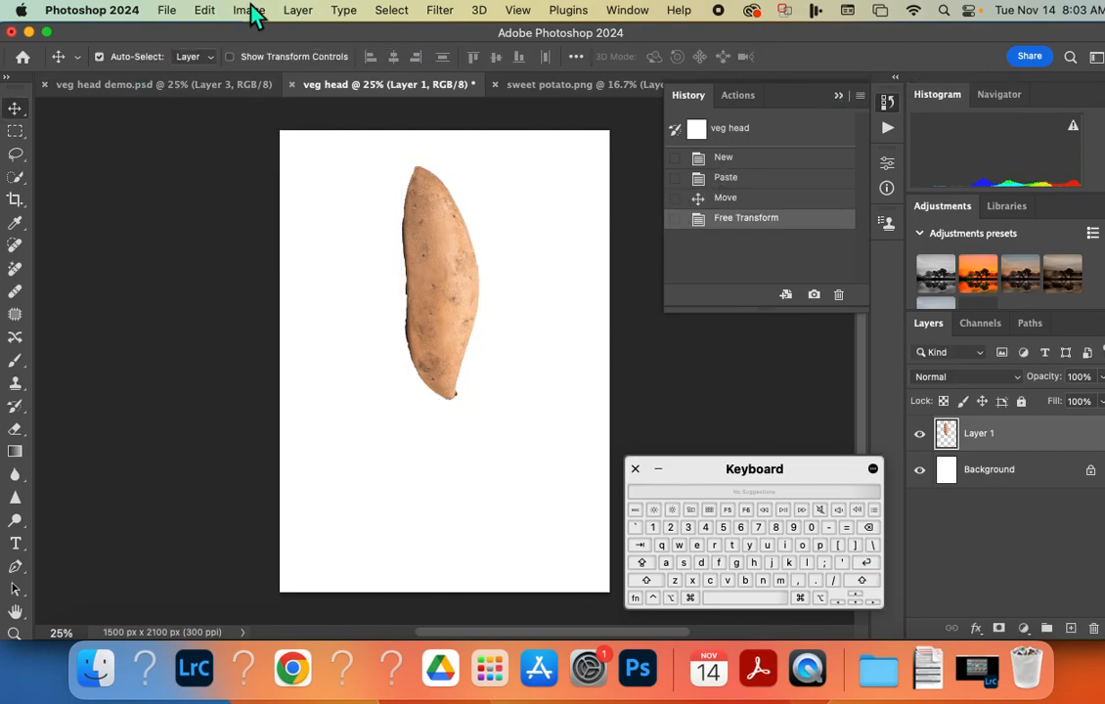
left_click(205, 10)
mouse_move(276, 416)
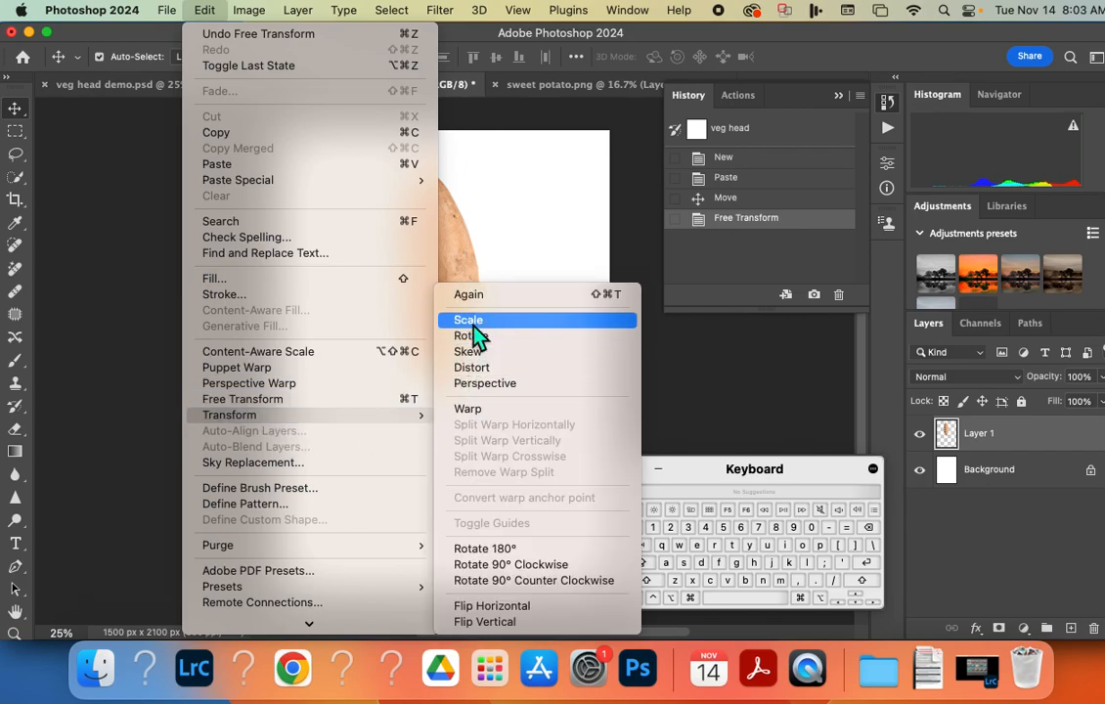
left_click(515, 262)
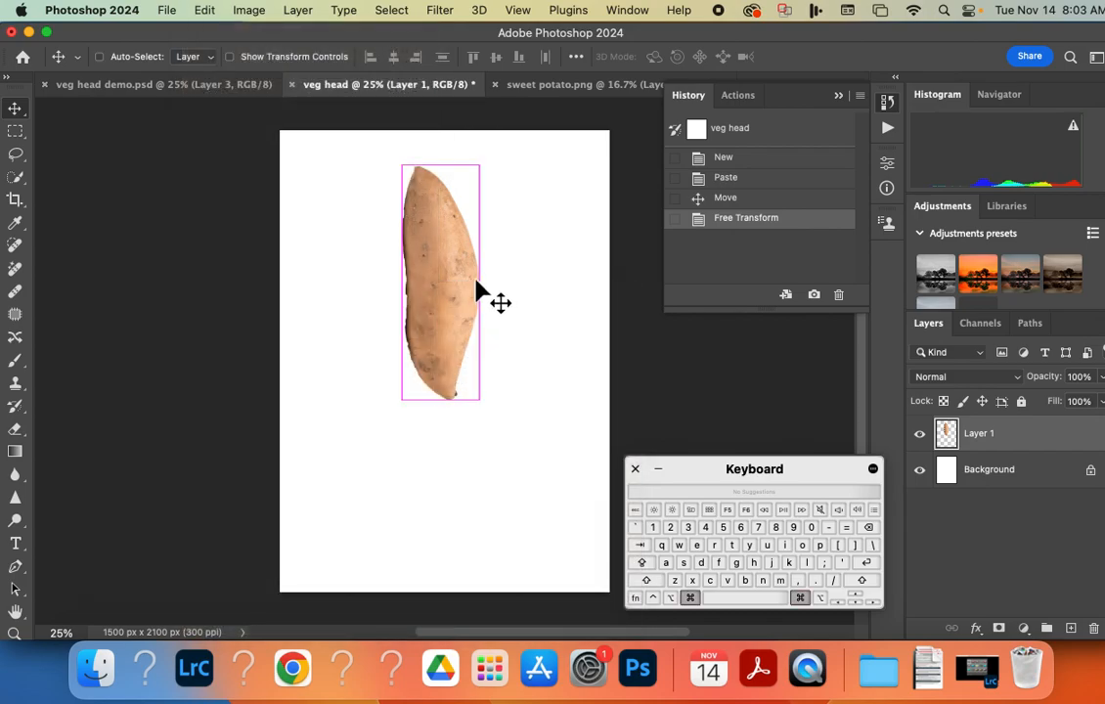
Free-transform the sweet potato layer to centre it horizontally at X 750 px and Y about 769 px, and apply.
key("super+t")
left_click_drag(440, 321, 451, 348)
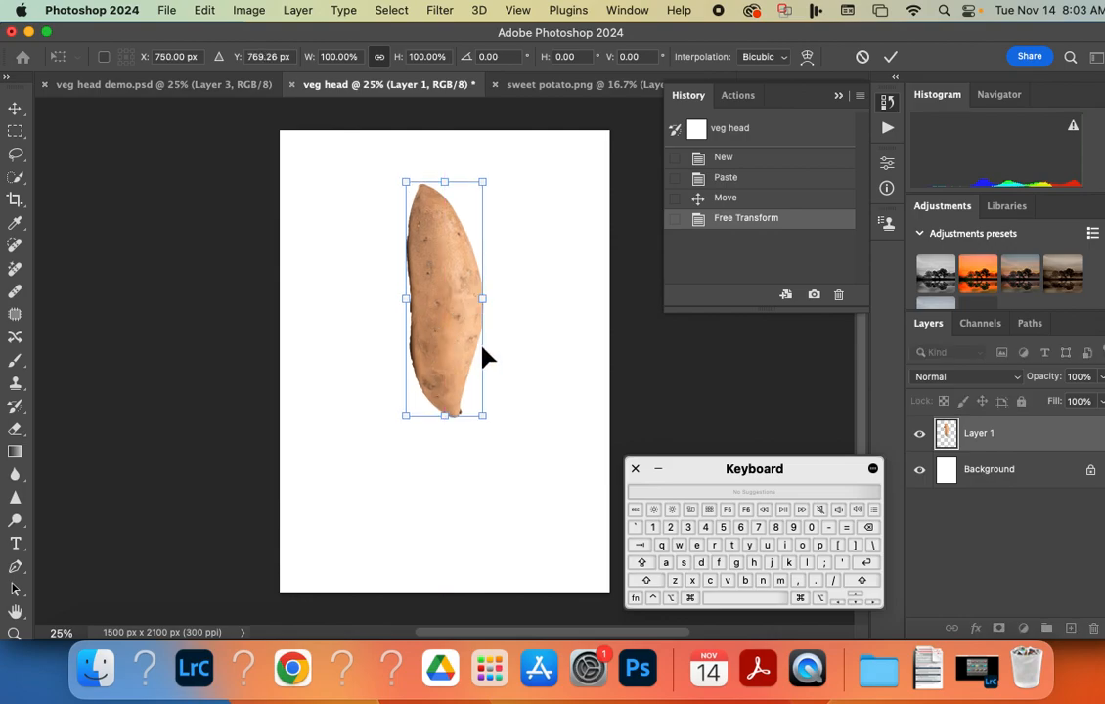
key("Return")
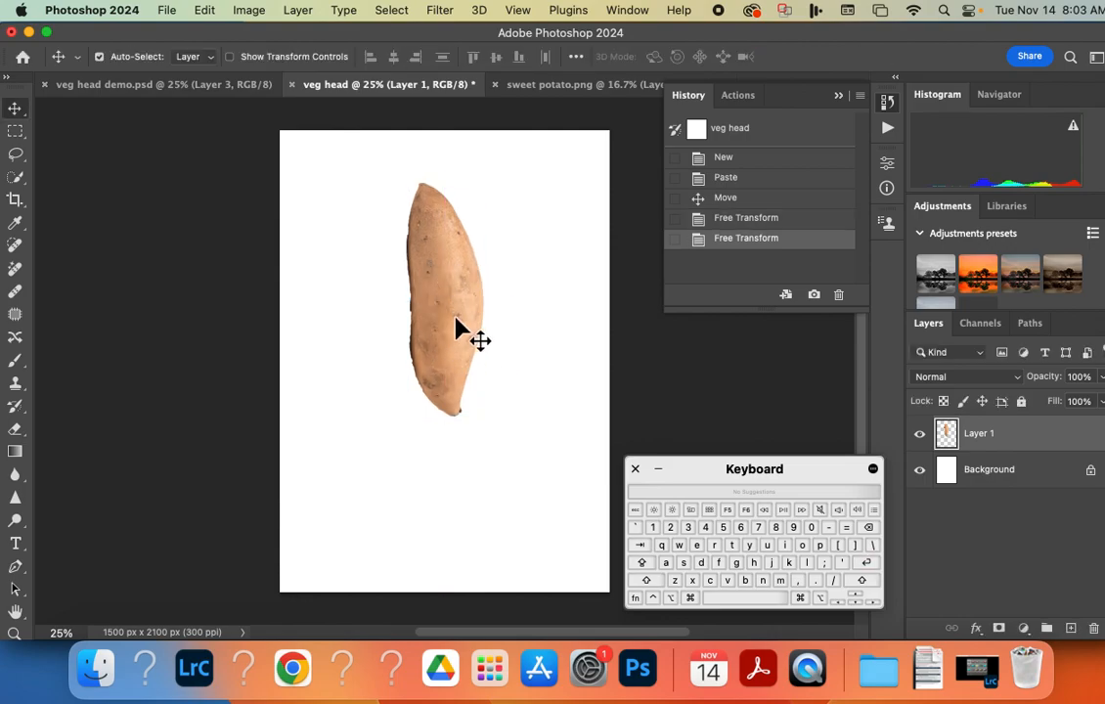
Close sweet potato.png and open cherry.jpeg from the Vegtable head folder.
left_click(585, 85)
left_click(496, 85)
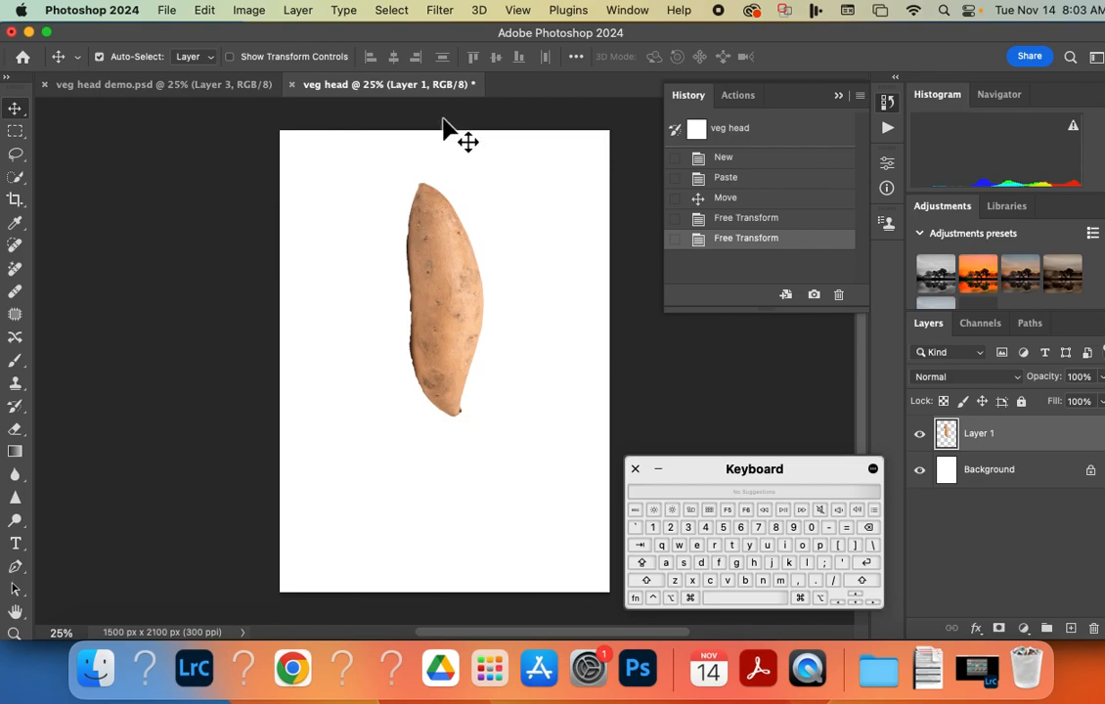
left_click(166, 11)
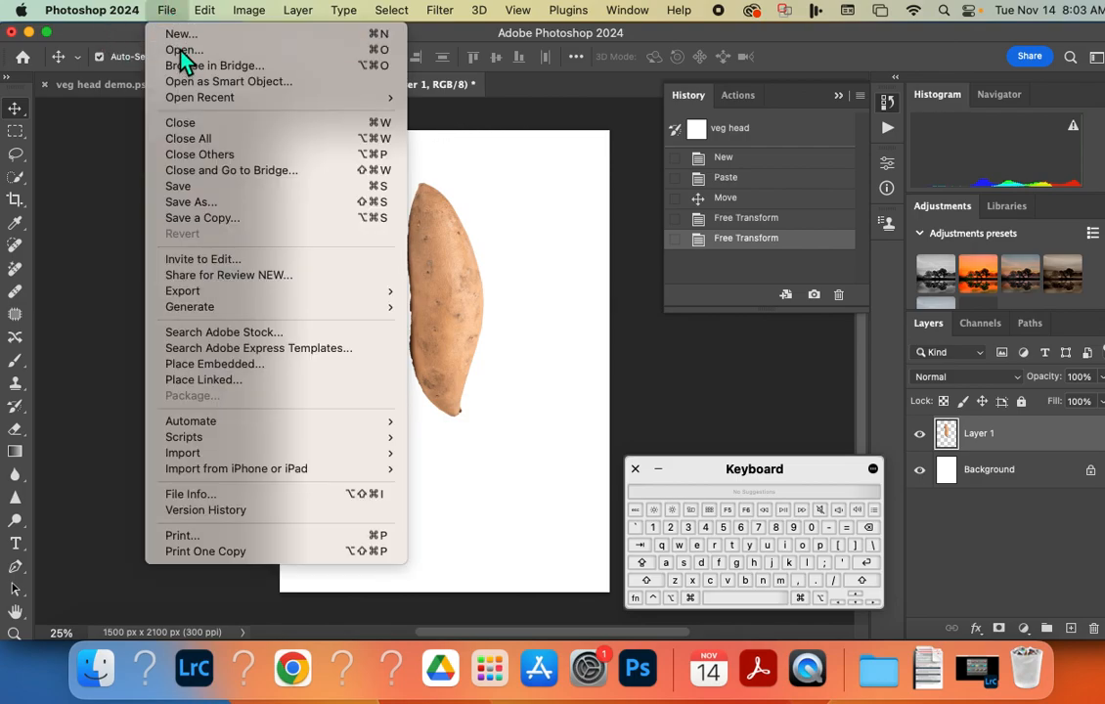
left_click(329, 228)
left_click(436, 232)
left_click(443, 251)
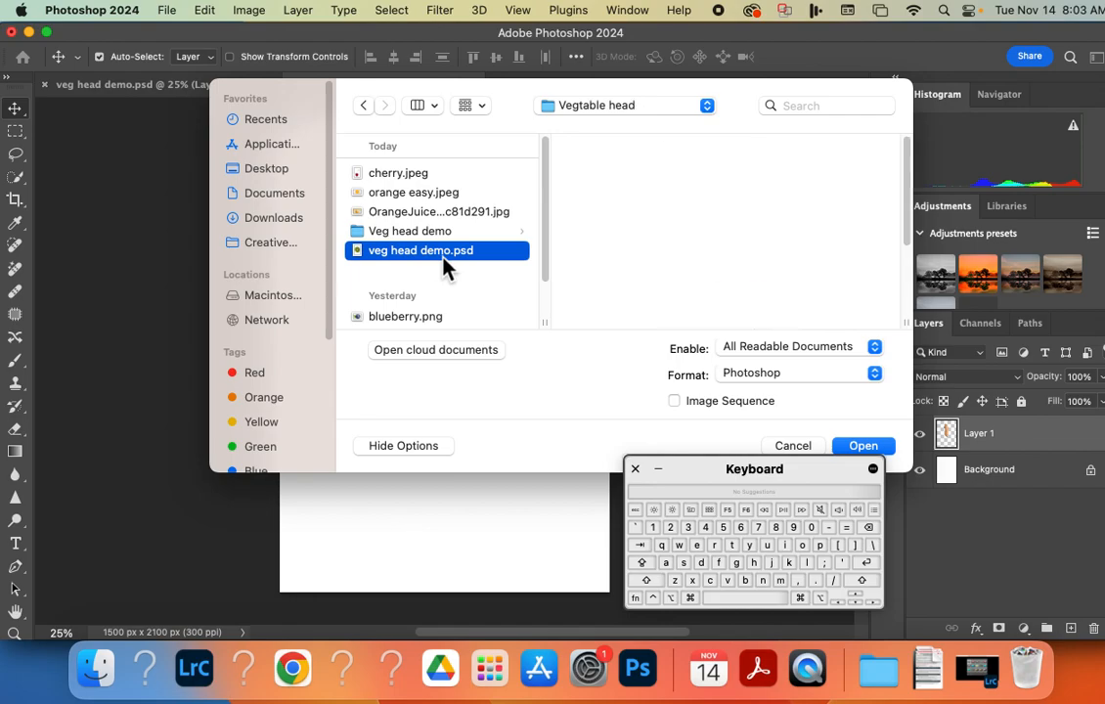
left_click(420, 176)
left_click(866, 448)
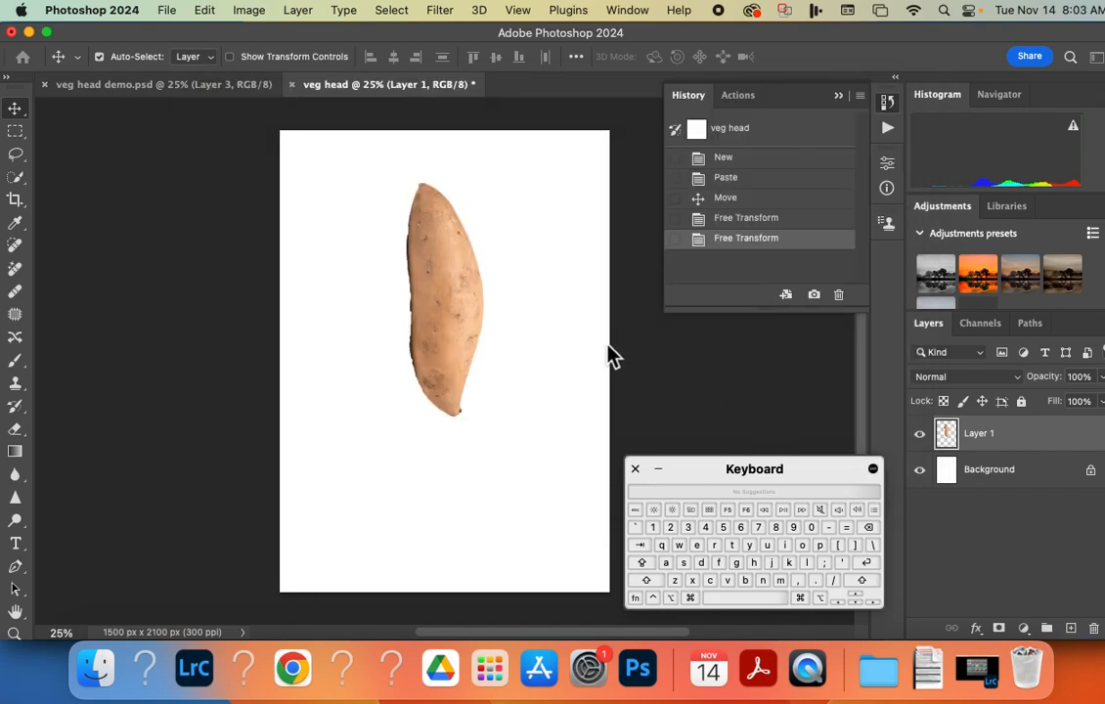
Select the cherry's red body with additive Quick Selection strokes, reducing the brush from 150 px to 60 px for the edges.
left_click(15, 177)
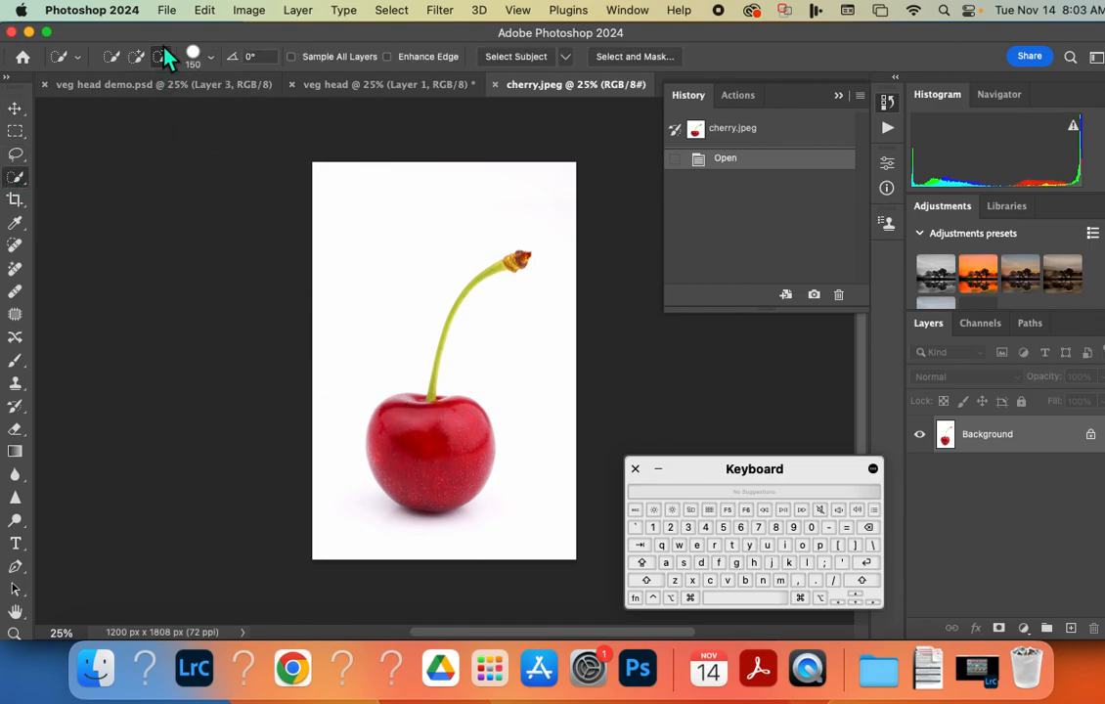
left_click_drag(410, 459, 376, 396)
mouse_move(412, 474)
left_mouse_down()
mouse_move(452, 340)
mouse_move(400, 432)
left_mouse_up()
left_click(137, 55)
mouse_move(403, 440)
left_mouse_down()
mouse_move(430, 452)
mouse_move(426, 473)
mouse_move(469, 431)
mouse_move(439, 455)
mouse_move(434, 437)
mouse_move(450, 431)
mouse_move(410, 469)
left_mouse_up()
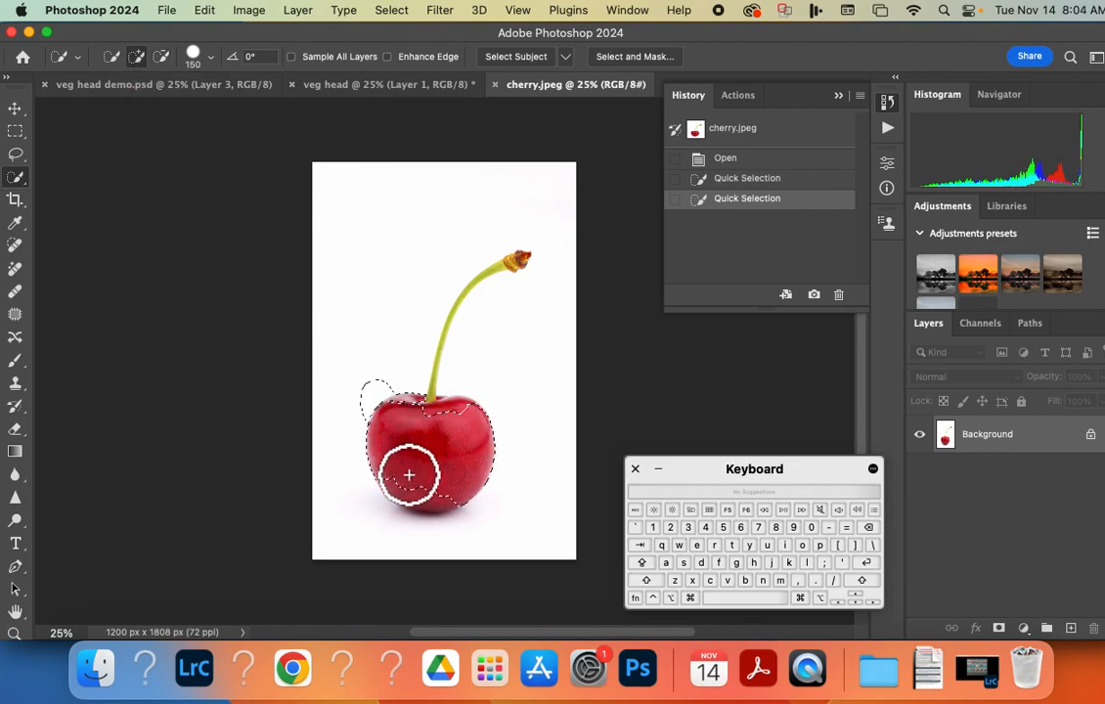
key("bracketleft")
key("bracketleft")
key("bracketleft")
key("bracketleft")
key("bracketleft")
key("bracketleft")
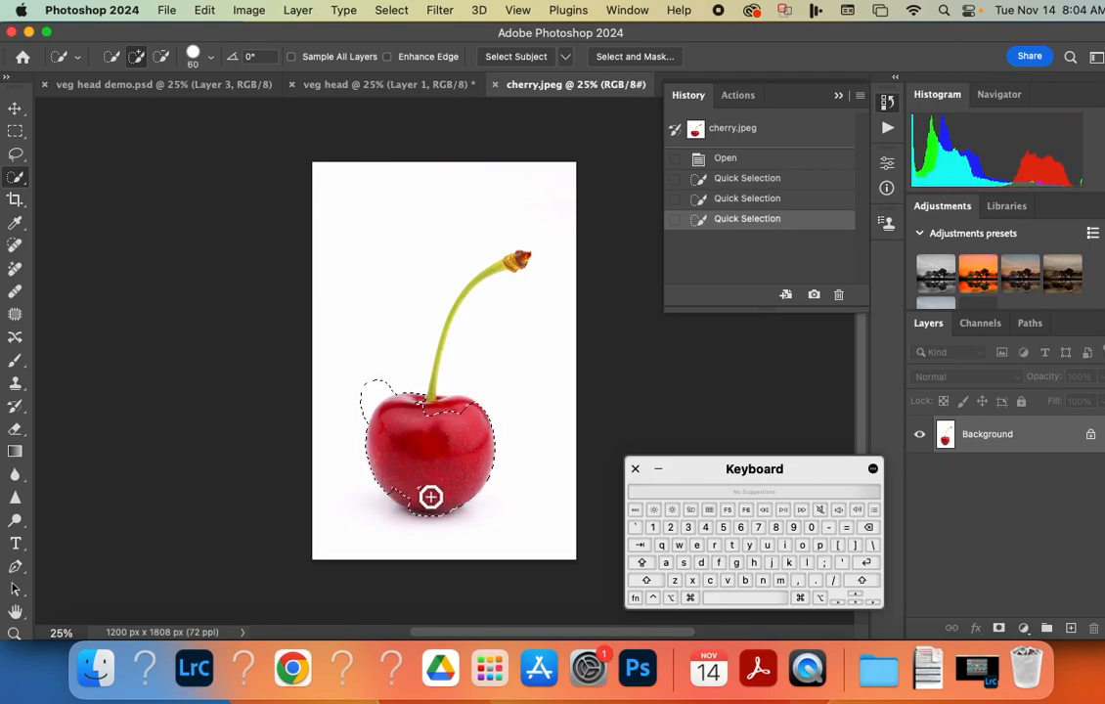
left_click(408, 497)
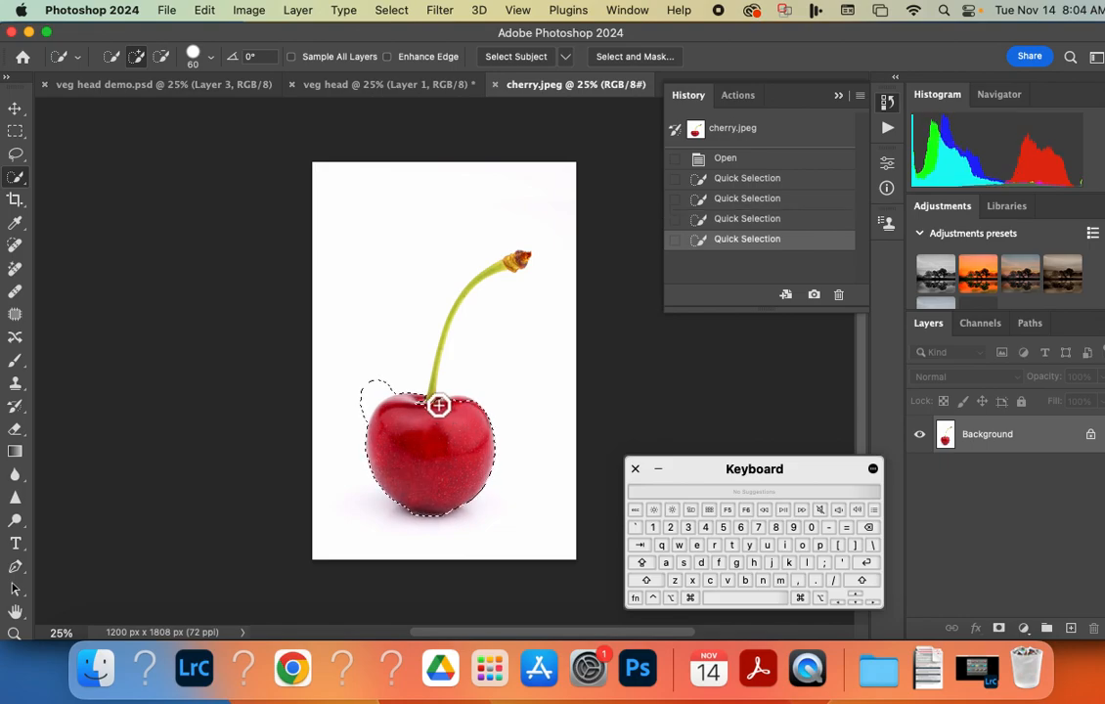
left_click(439, 402)
Add the base of the cherry stem to the selection using a 15 px quick selection brush at 100% zoom.
key("super+equal")
key("super+equal")
key("super+equal")
key("super+equal")
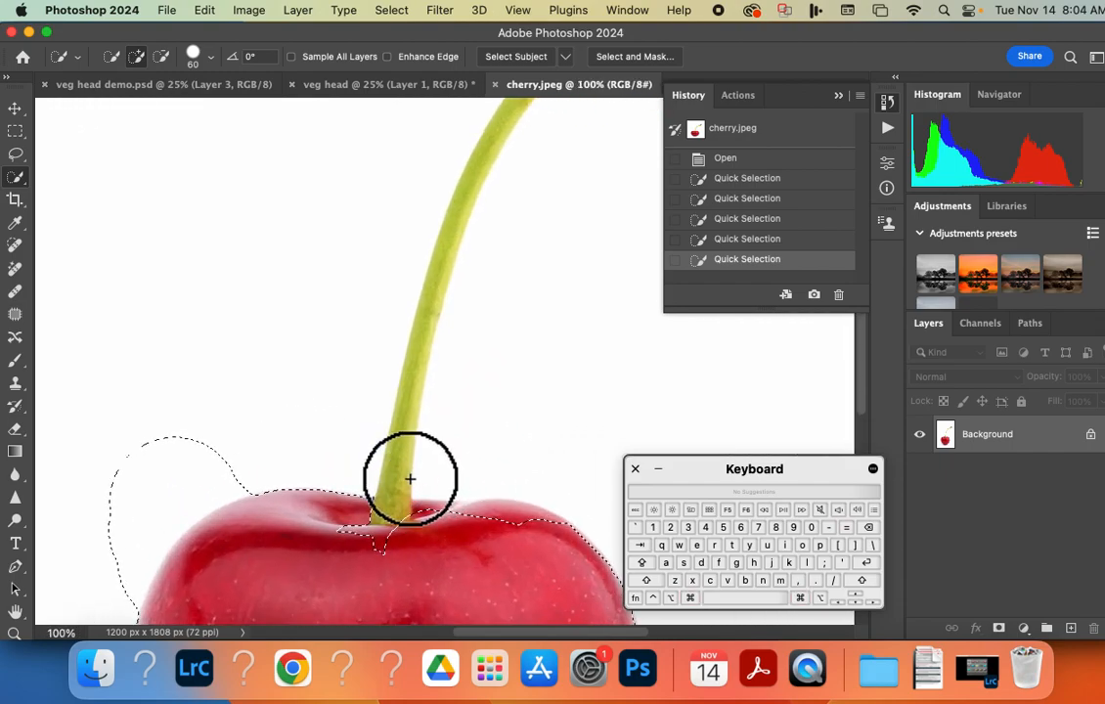
key("bracketleft")
key("bracketleft")
key("bracketleft")
key("bracketleft")
key("bracketleft")
key("bracketleft")
key("bracketleft")
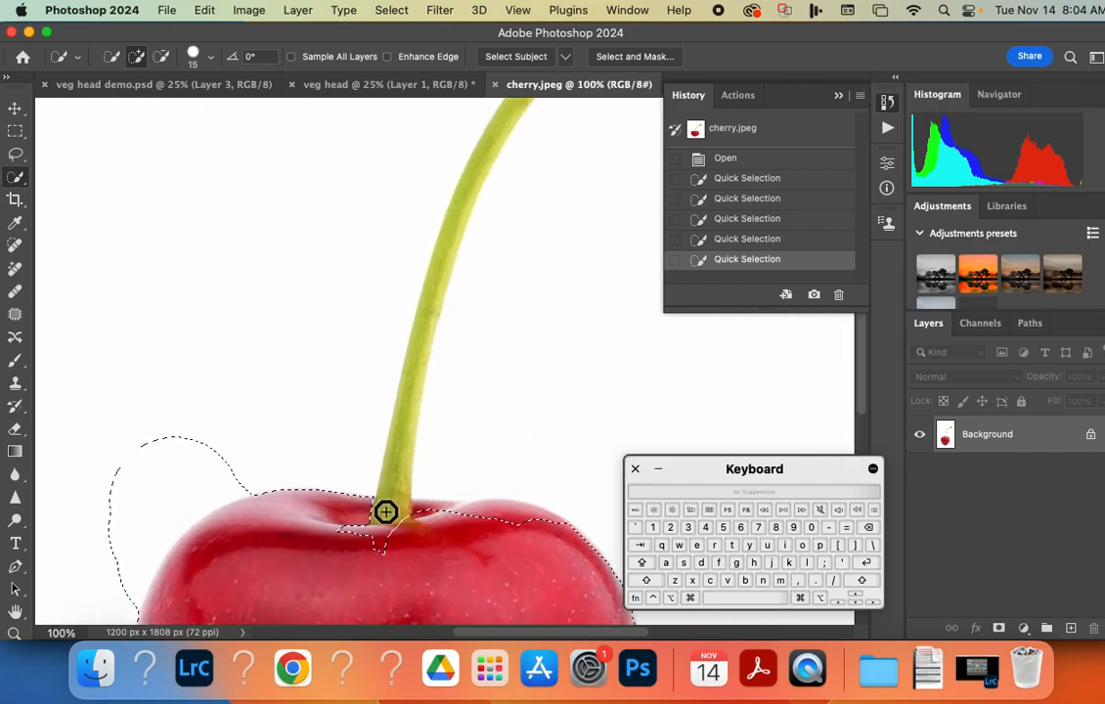
mouse_move(400, 450)
left_mouse_down()
mouse_move(402, 434)
mouse_move(389, 511)
mouse_move(349, 535)
mouse_move(419, 515)
left_mouse_up()
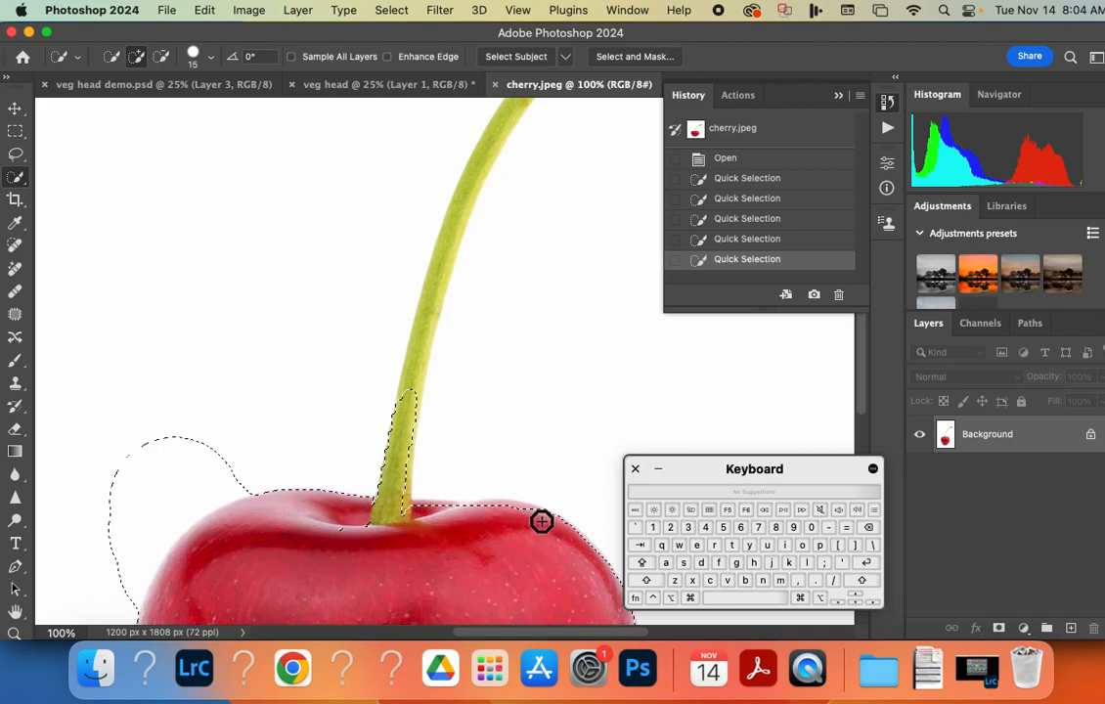
left_click_drag(396, 513, 346, 526)
Extend the quick selection along the cherry stem up to its brown tip.
left_click_drag(410, 386, 439, 279)
left_click_drag(372, 240, 259, 415)
mouse_move(316, 457)
left_mouse_down()
mouse_move(431, 238)
mouse_move(523, 174)
mouse_move(493, 236)
mouse_move(414, 324)
mouse_move(554, 224)
mouse_move(477, 311)
mouse_move(462, 290)
mouse_move(513, 261)
left_mouse_up()
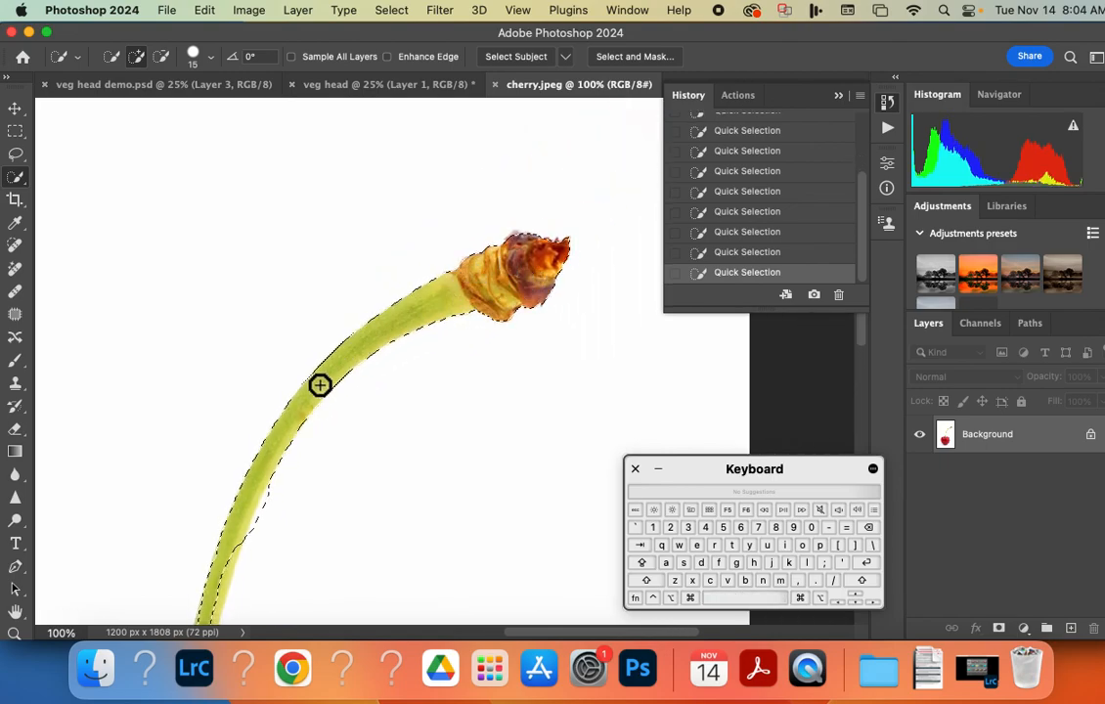
mouse_move(271, 437)
left_mouse_down()
mouse_move(464, 358)
mouse_move(471, 251)
left_mouse_up()
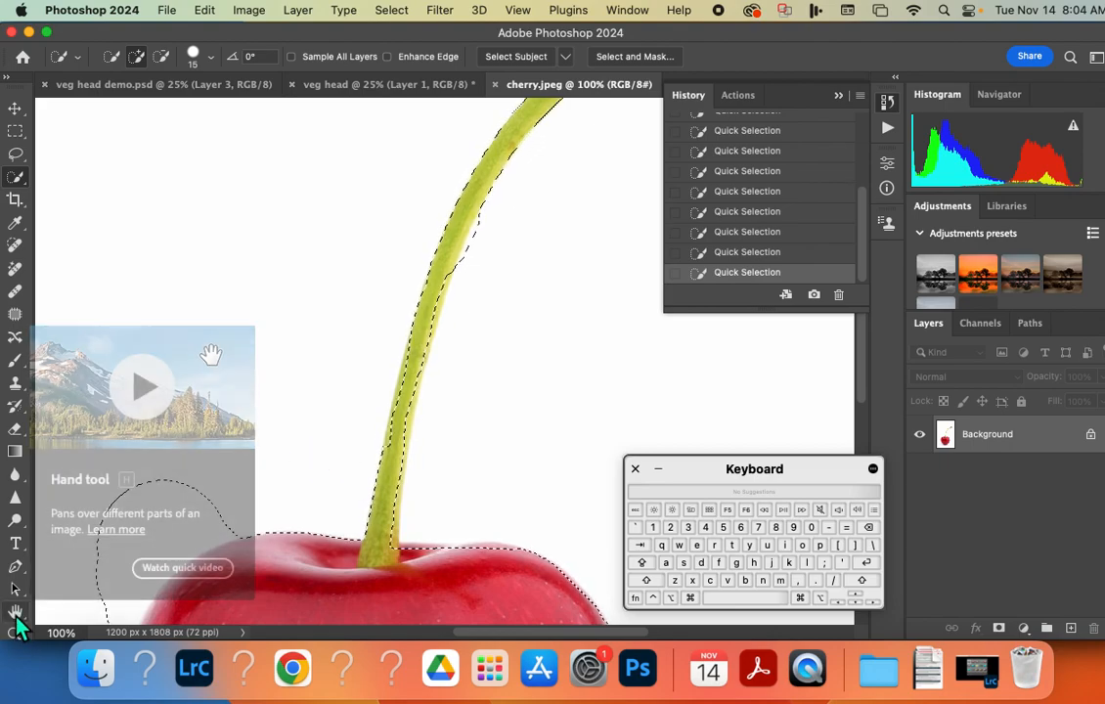
key("space")
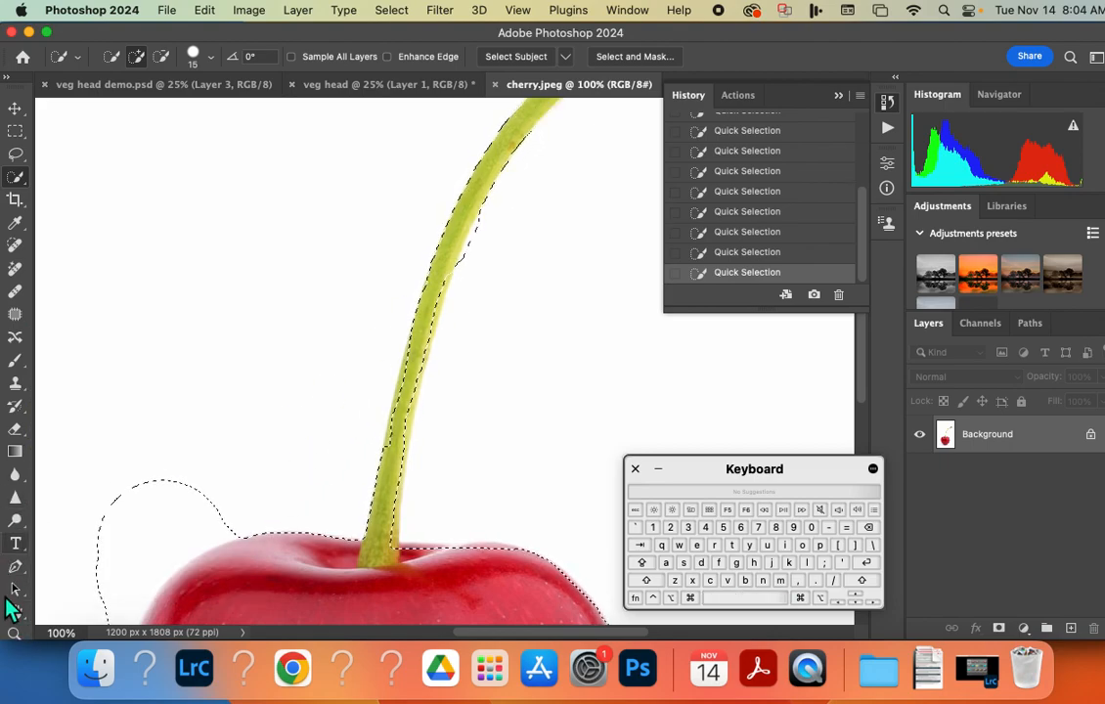
Subtract the stray background bulge beside the cherry's upper-left shoulder from the selection using the 15 px quick selection brush.
left_click(14, 611)
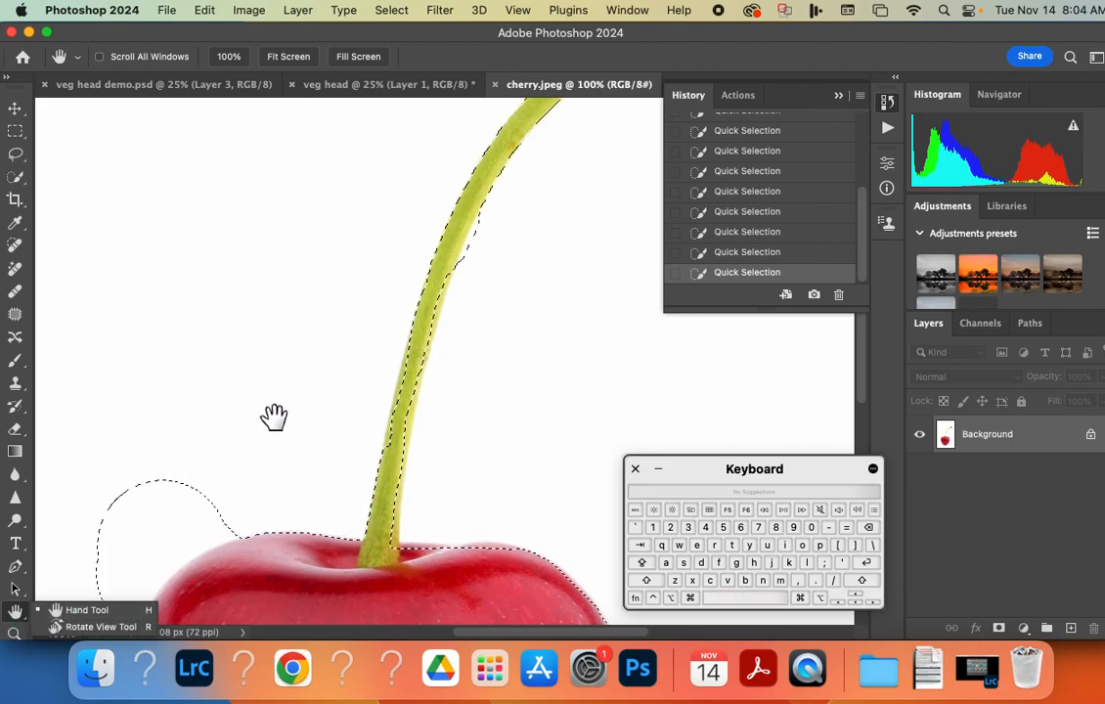
left_click(15, 177)
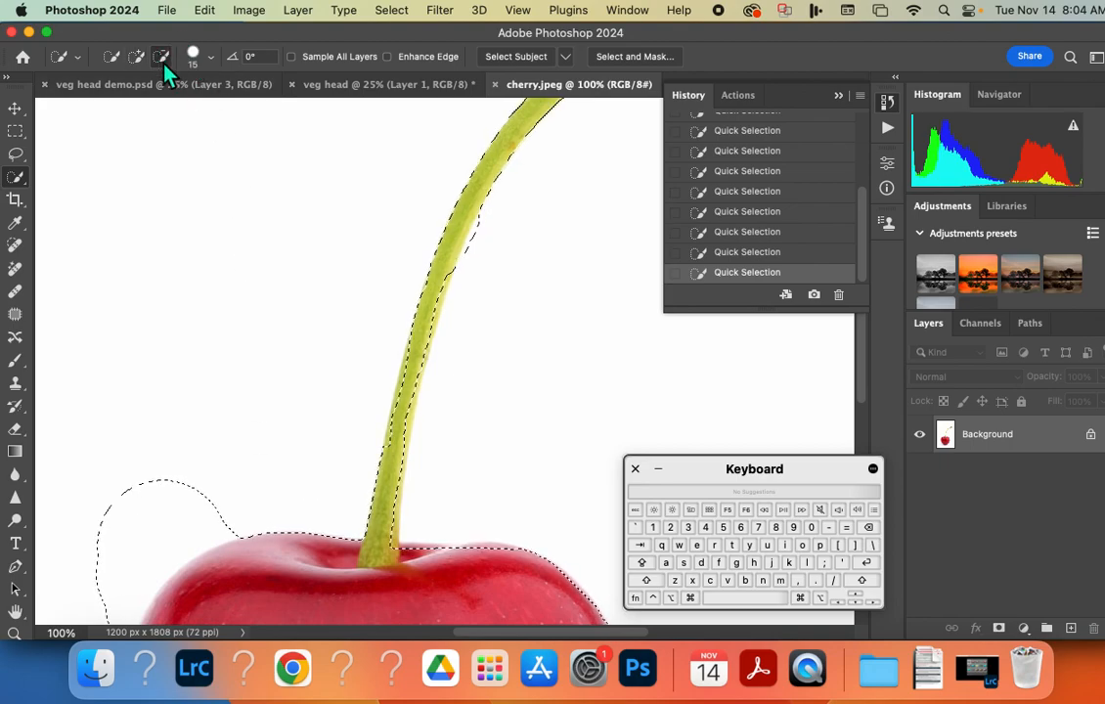
key("space")
left_click_drag(224, 441, 274, 200)
mouse_move(277, 287)
left_mouse_down()
mouse_move(277, 277)
mouse_move(237, 297)
mouse_move(183, 353)
mouse_move(138, 372)
mouse_move(200, 193)
mouse_move(147, 238)
left_mouse_up()
key("space")
mouse_move(163, 342)
left_mouse_down()
mouse_move(121, 192)
mouse_move(128, 160)
left_mouse_up()
left_click_drag(230, 396, 239, 340)
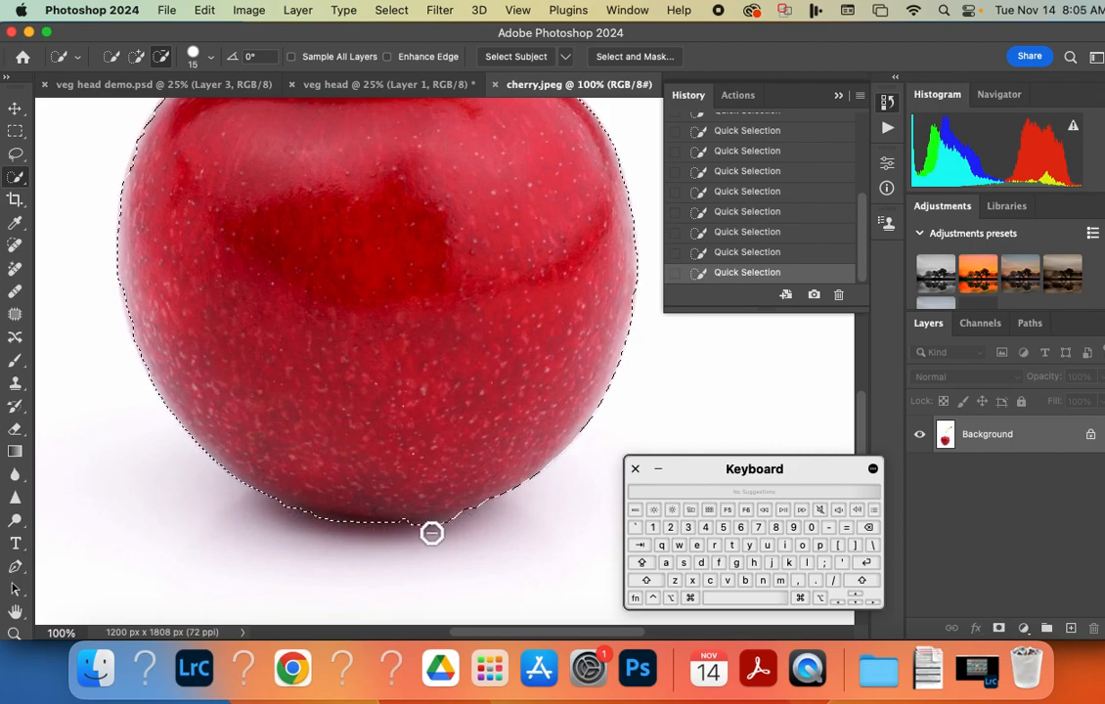
left_click_drag(389, 338, 375, 479)
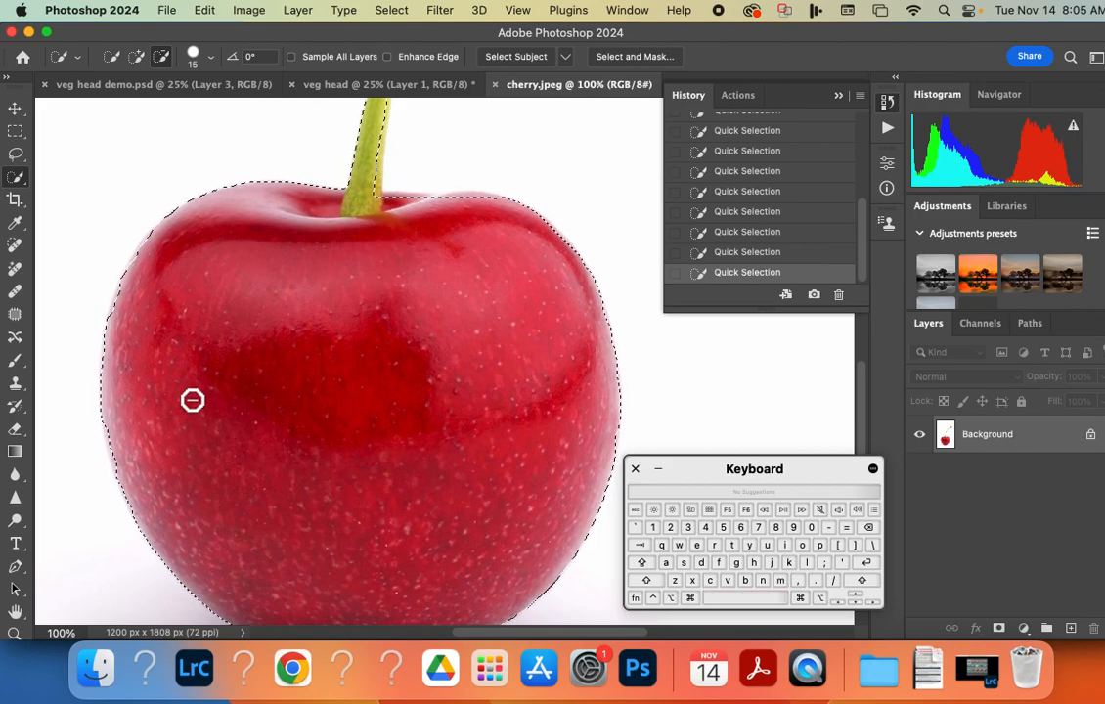
left_click_drag(402, 208, 350, 374)
Refine the quick selection along the cherry stem, subtracting excess background on its right edge and adding missed green areas.
left_click(136, 56)
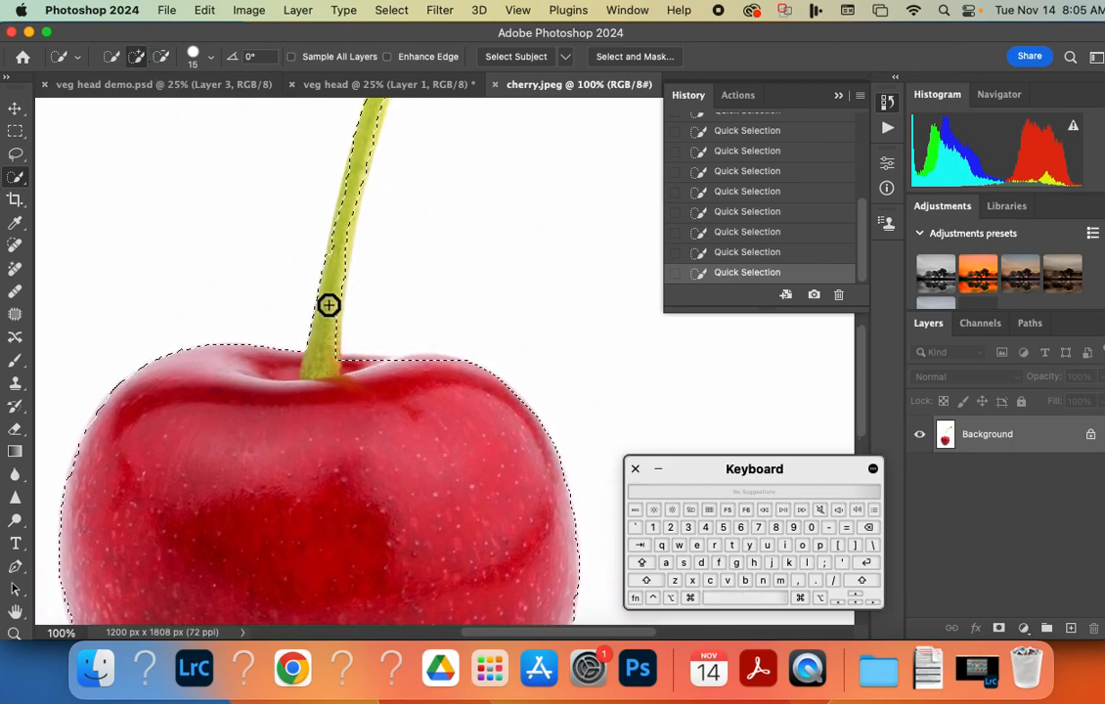
left_click_drag(344, 248, 311, 384)
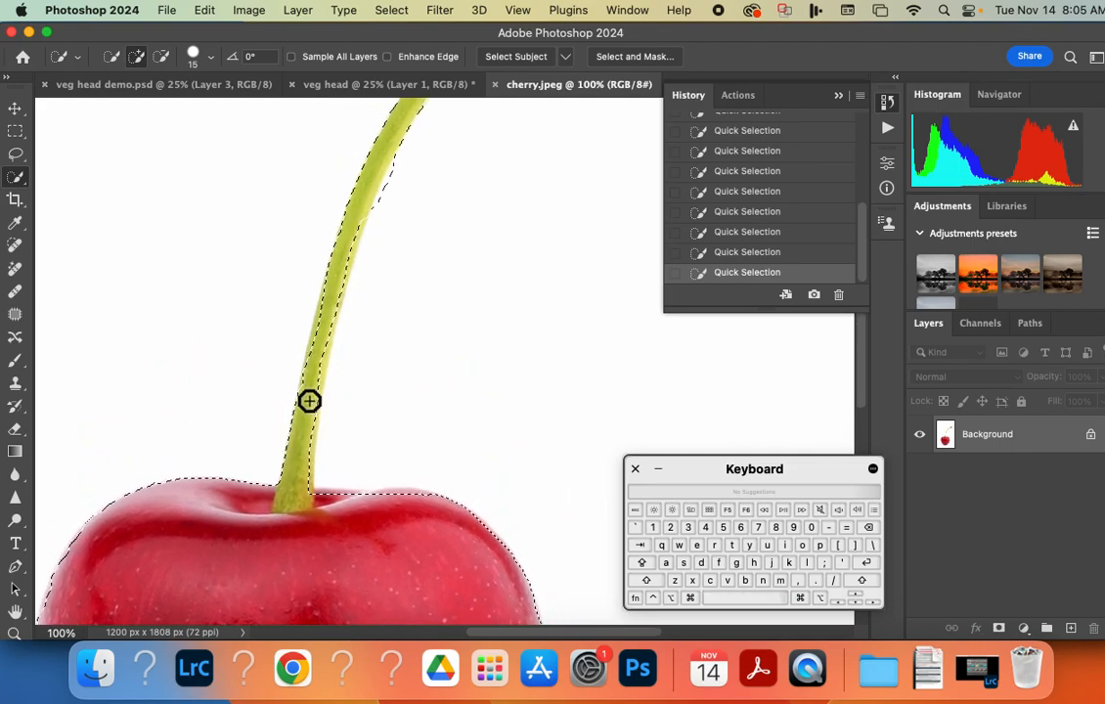
left_click_drag(312, 176, 293, 321)
left_click(161, 56)
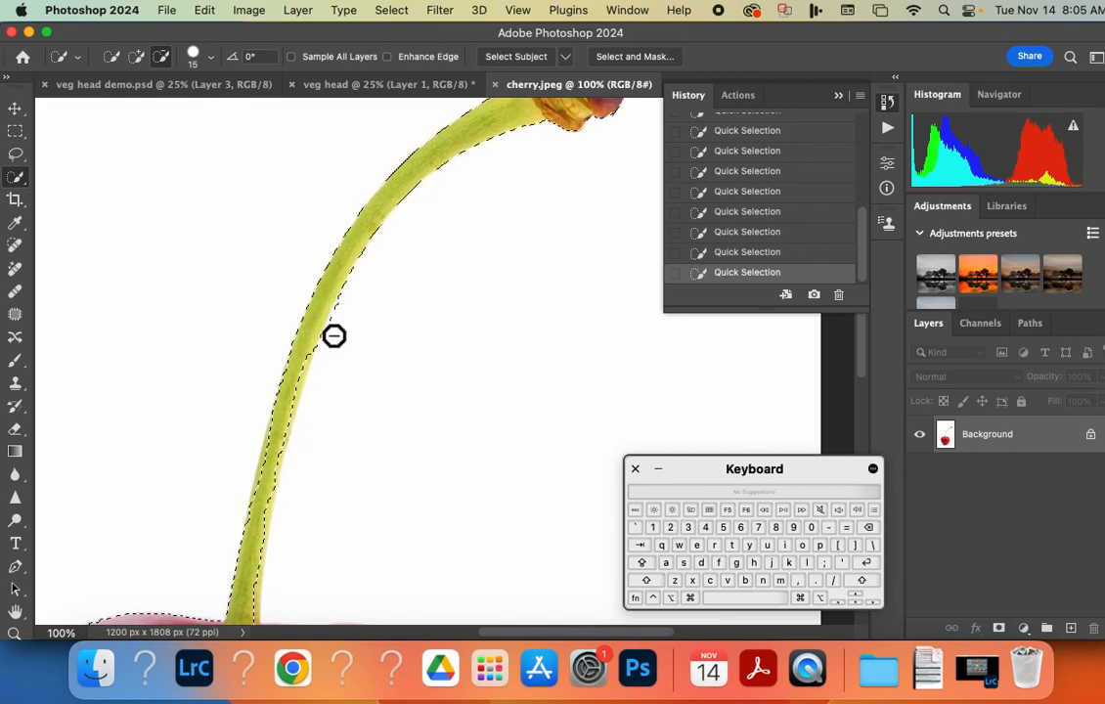
left_click_drag(326, 356, 300, 380)
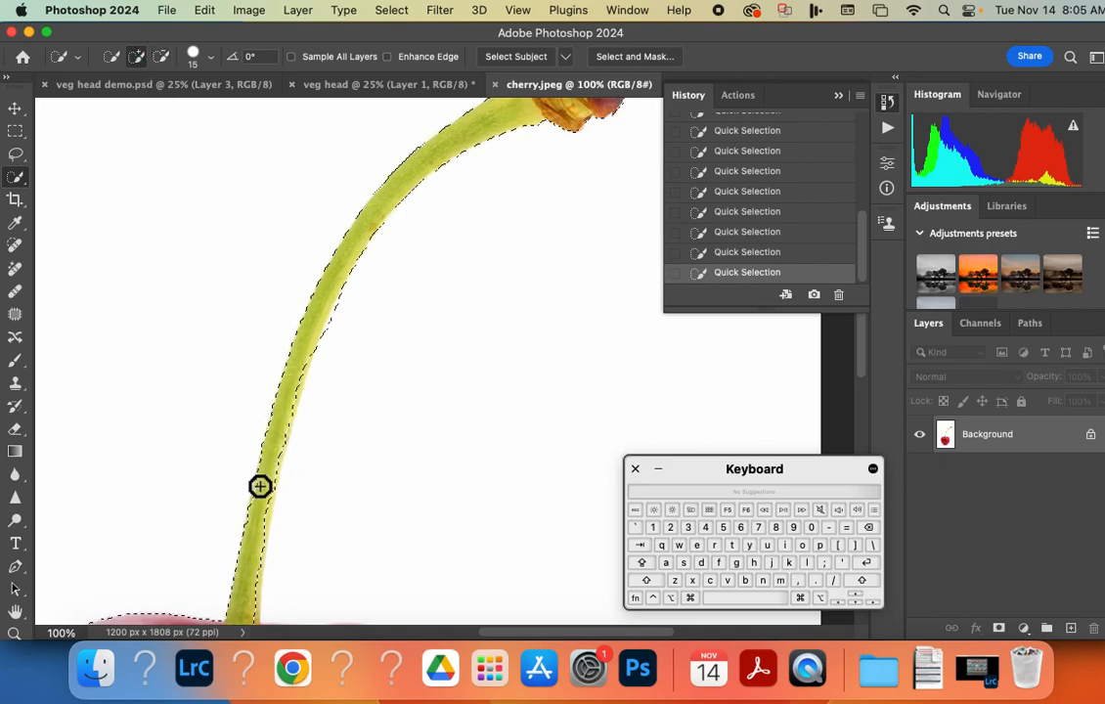
left_click_drag(258, 508, 294, 260)
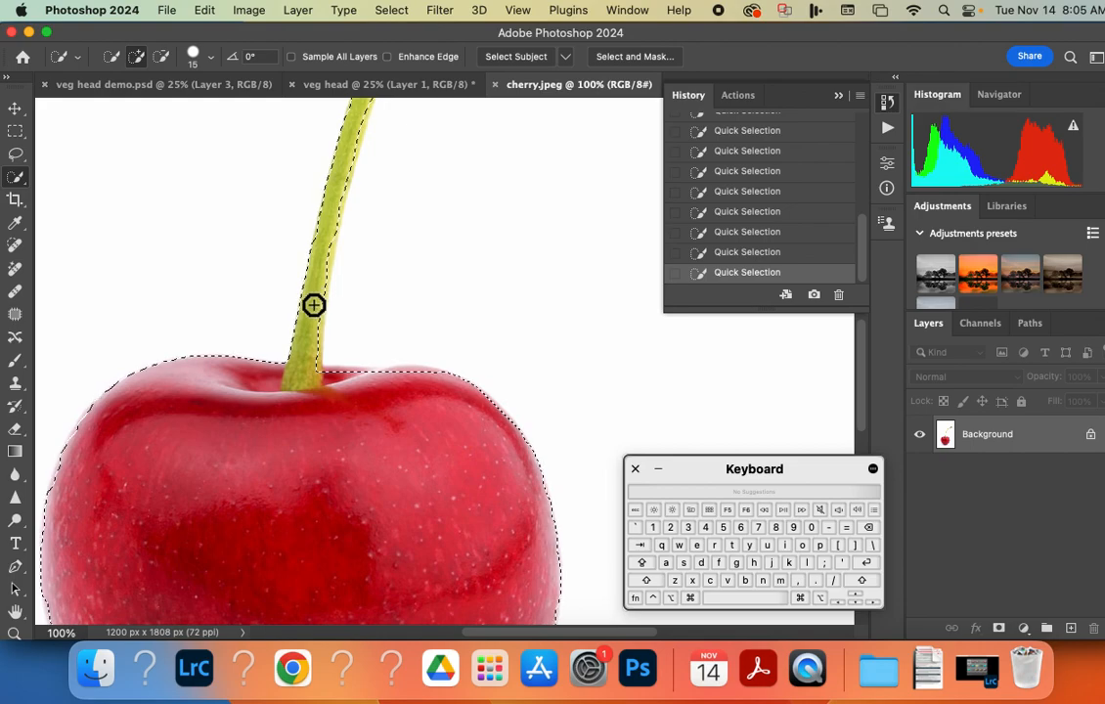
Copy the selected cherry into the veg head document and move it slightly up and left over the sweet potato.
key("super+c")
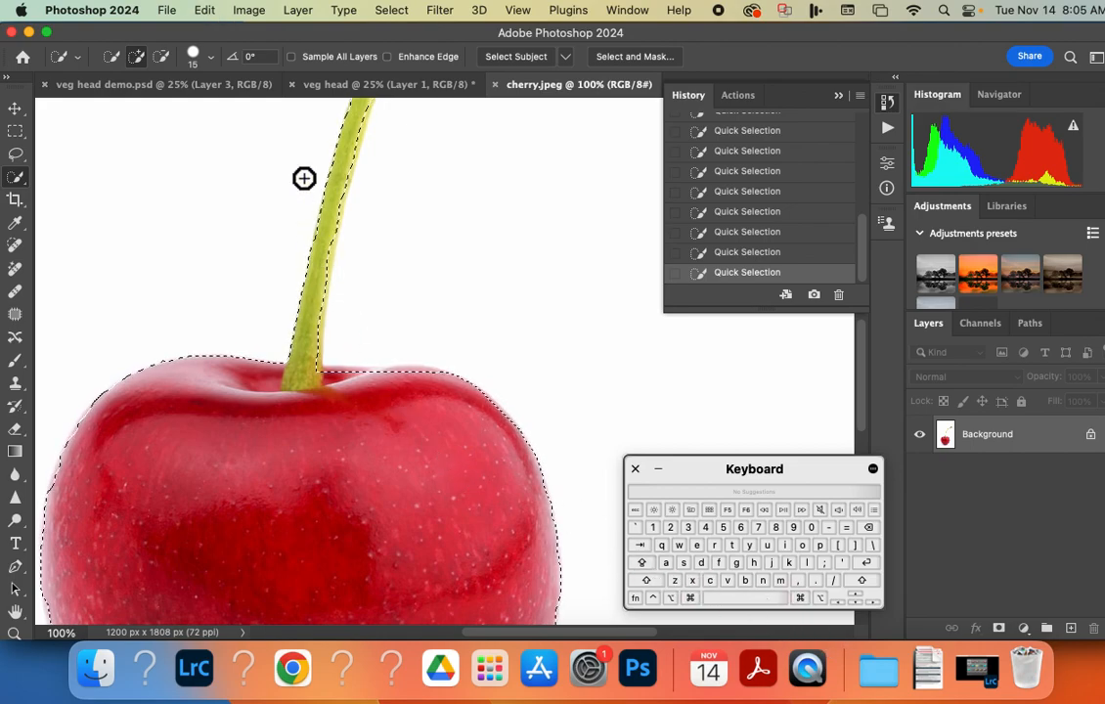
left_click(331, 85)
key("super+v")
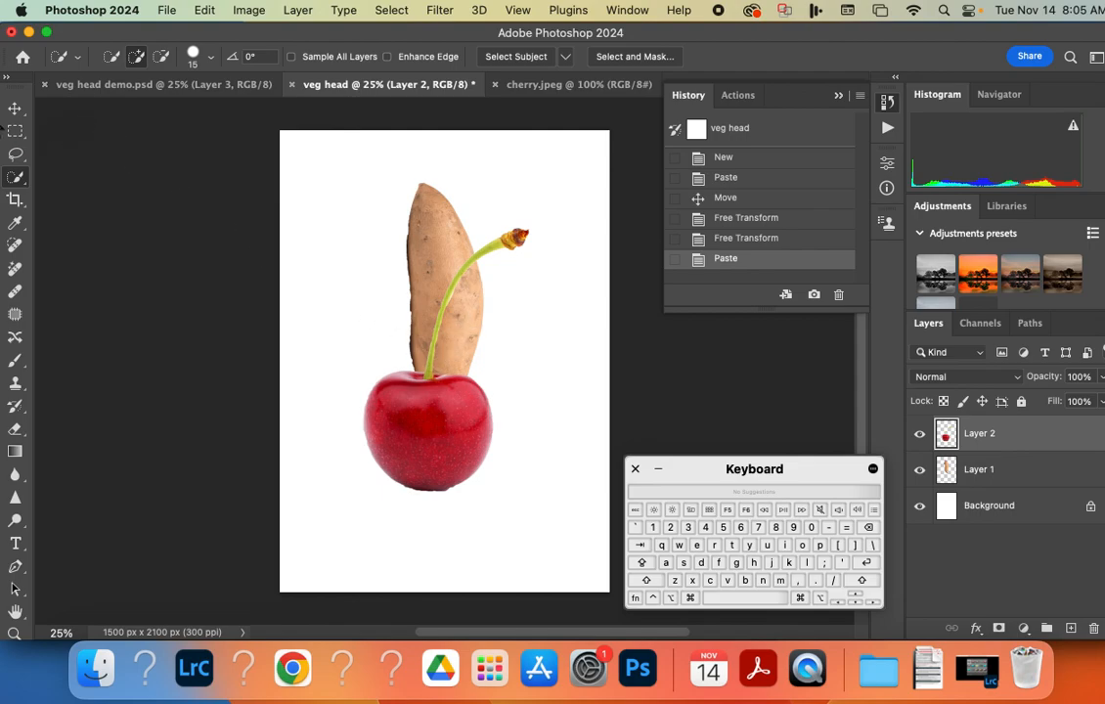
left_click(16, 110)
left_click_drag(422, 461, 400, 440)
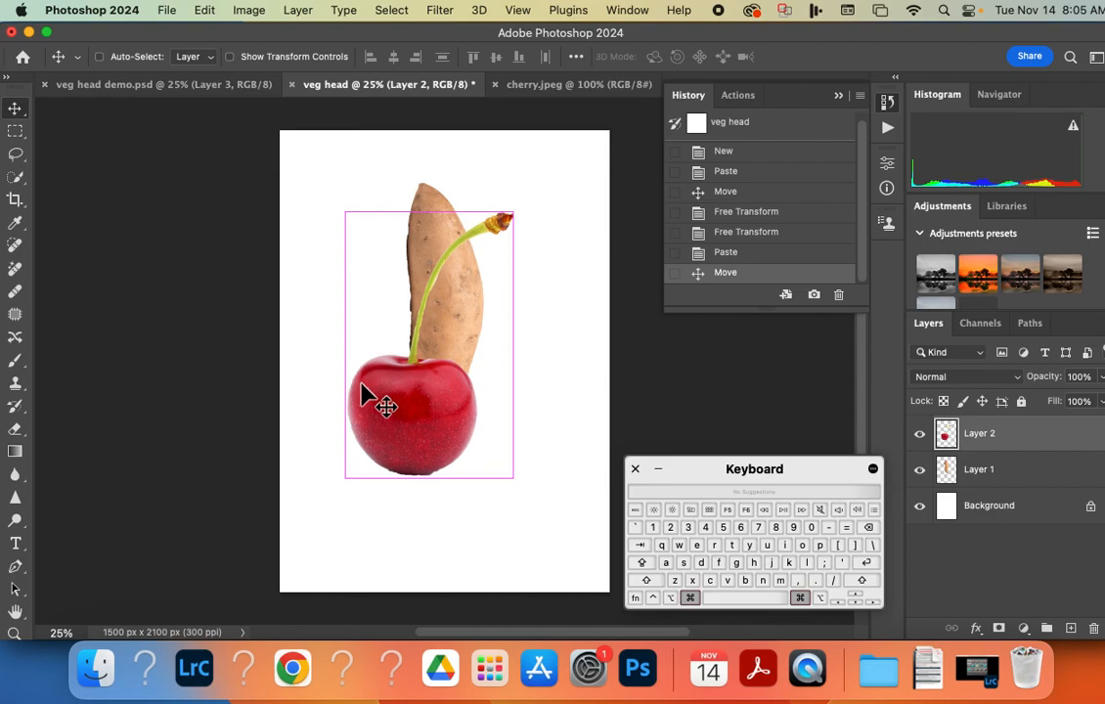
Scale the cherry down to about 13% and place it on the upper part of the sweet potato.
left_click(205, 10)
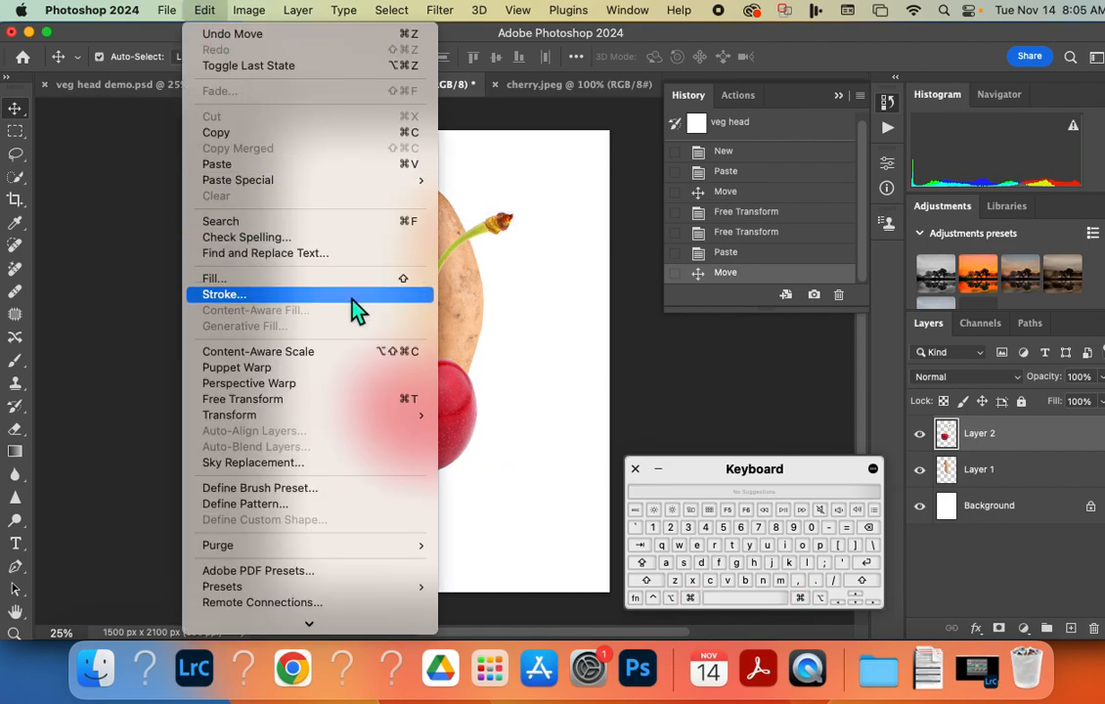
mouse_move(353, 417)
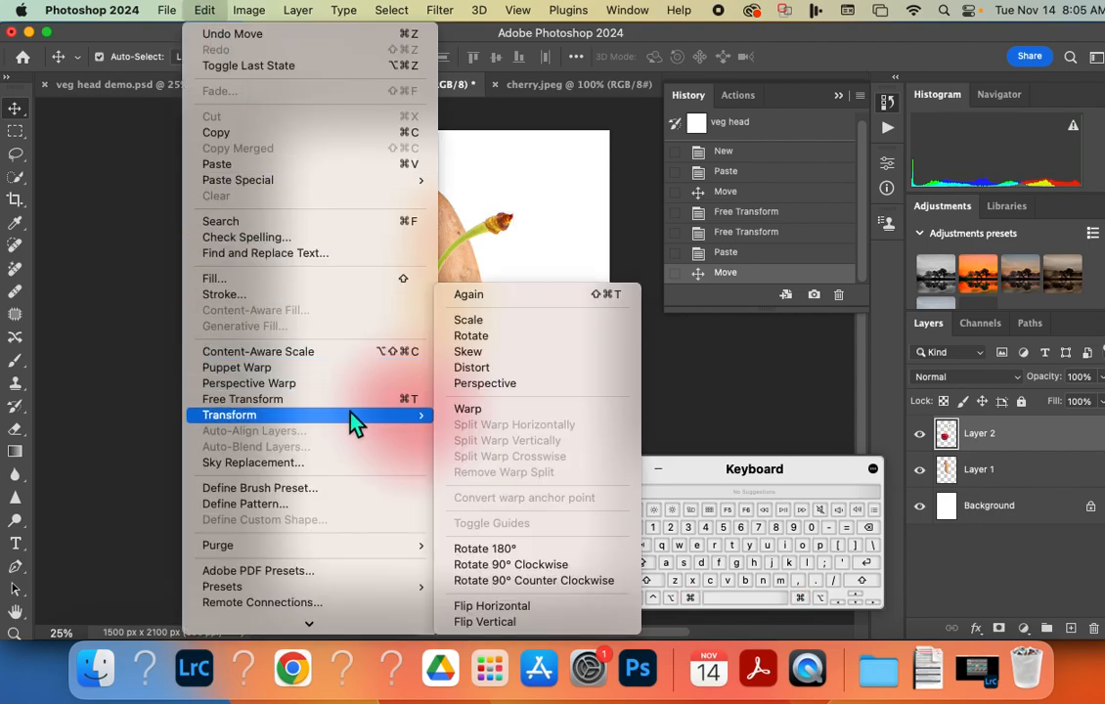
left_click(497, 322)
left_click_drag(342, 209, 460, 244)
left_click_drag(443, 198, 465, 241)
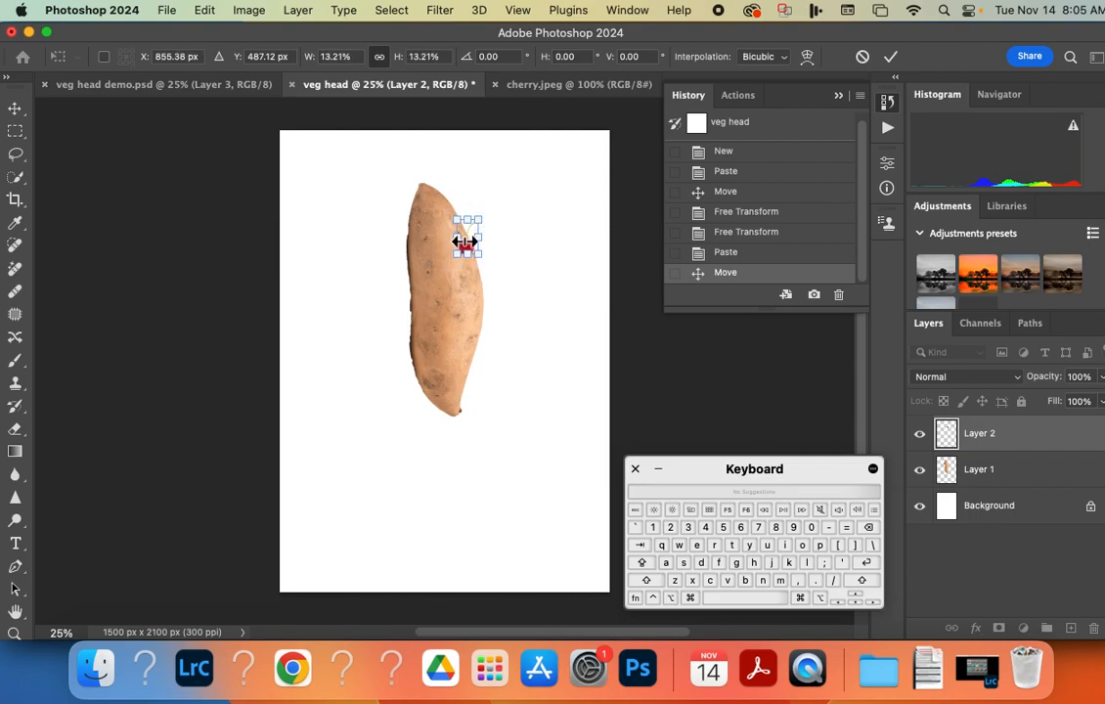
left_click(19, 110)
left_click_drag(467, 247, 454, 249)
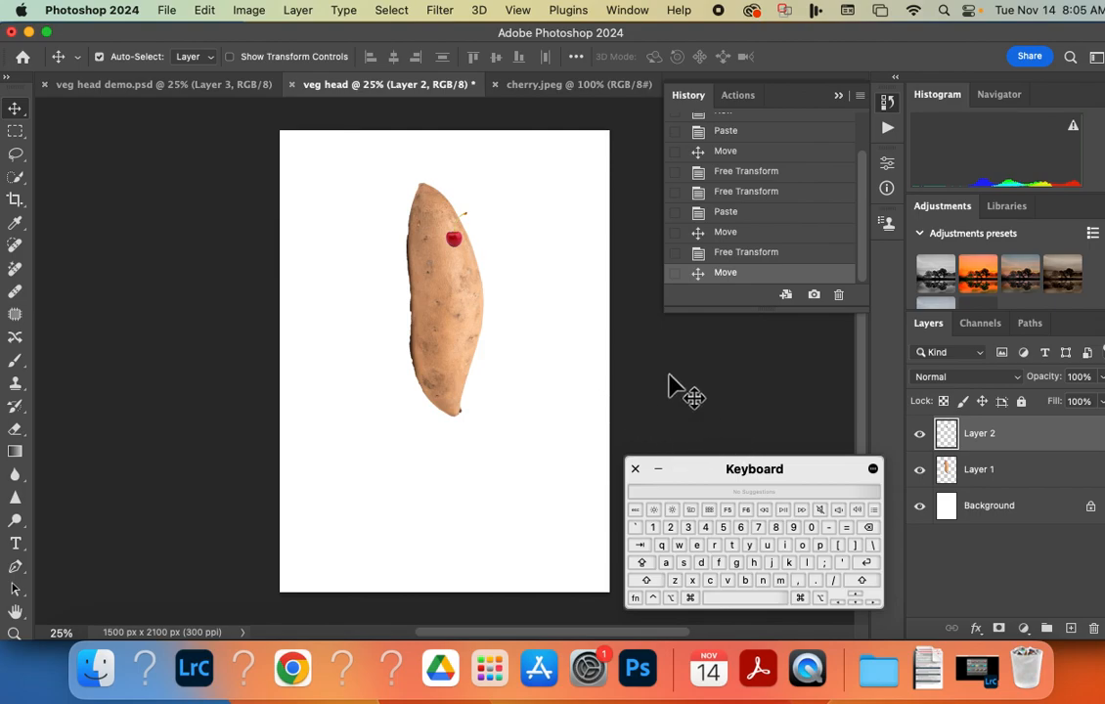
Paste the cherry into veg head demo.psd, scale it to about 30% and place it on the kiwi's upper-right edge.
left_click(115, 85)
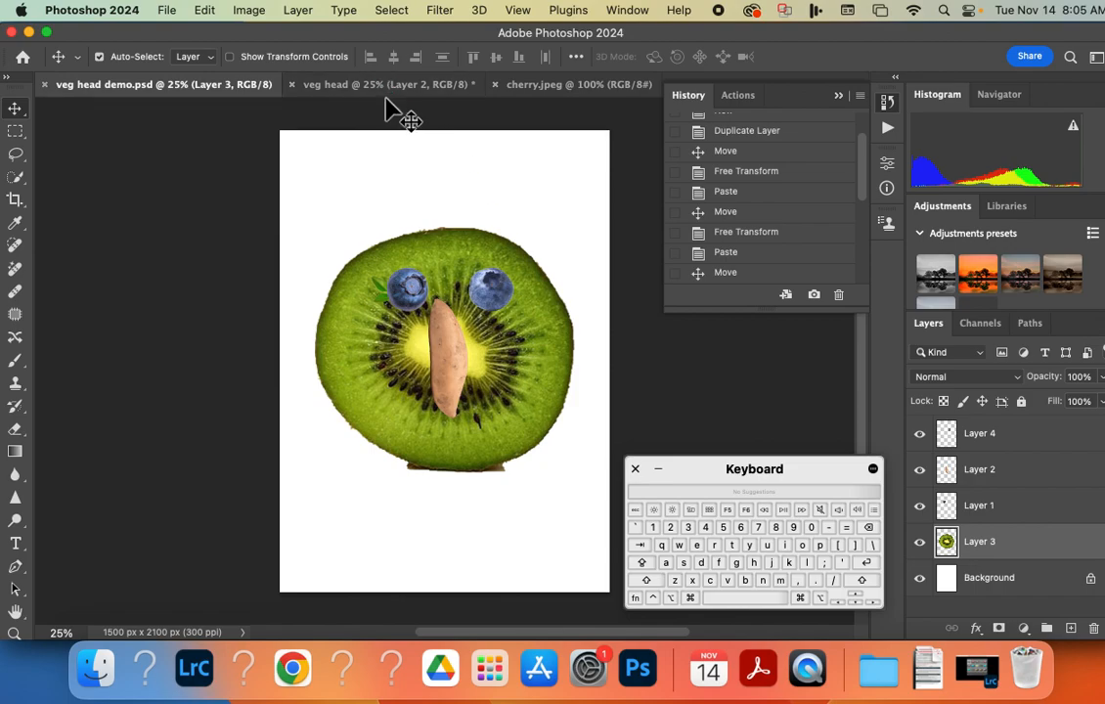
key("super+v")
left_click_drag(443, 405, 365, 446)
key("super+t")
left_click_drag(314, 237, 456, 219)
left_click_drag(470, 287, 502, 235)
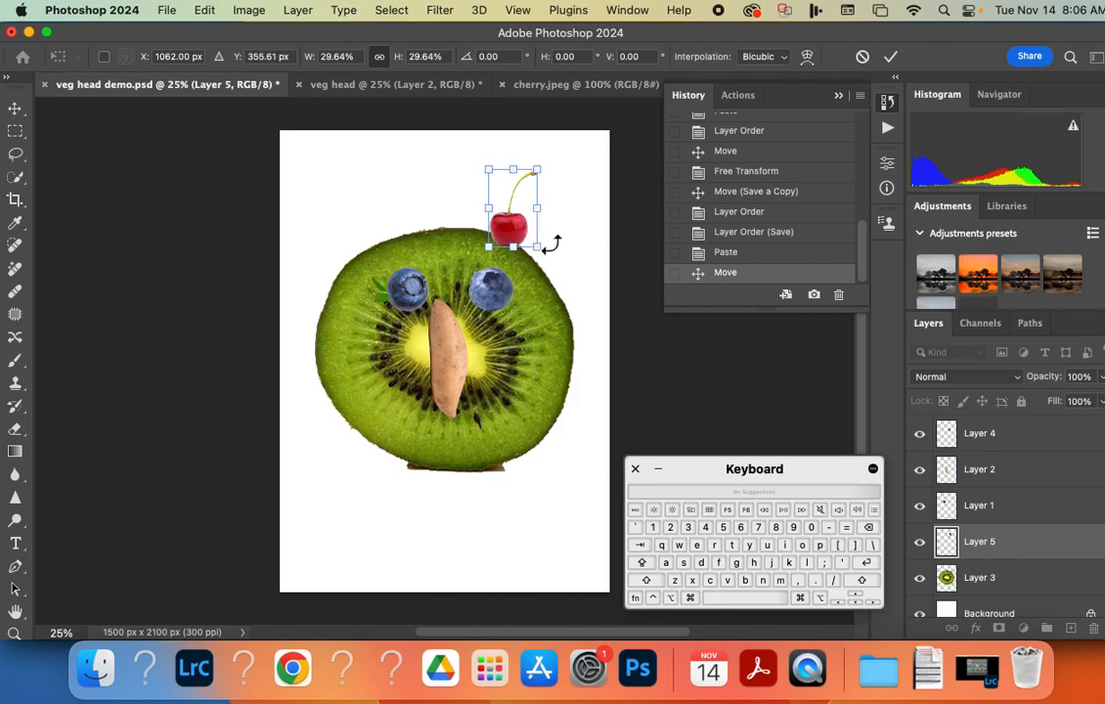
key("Return")
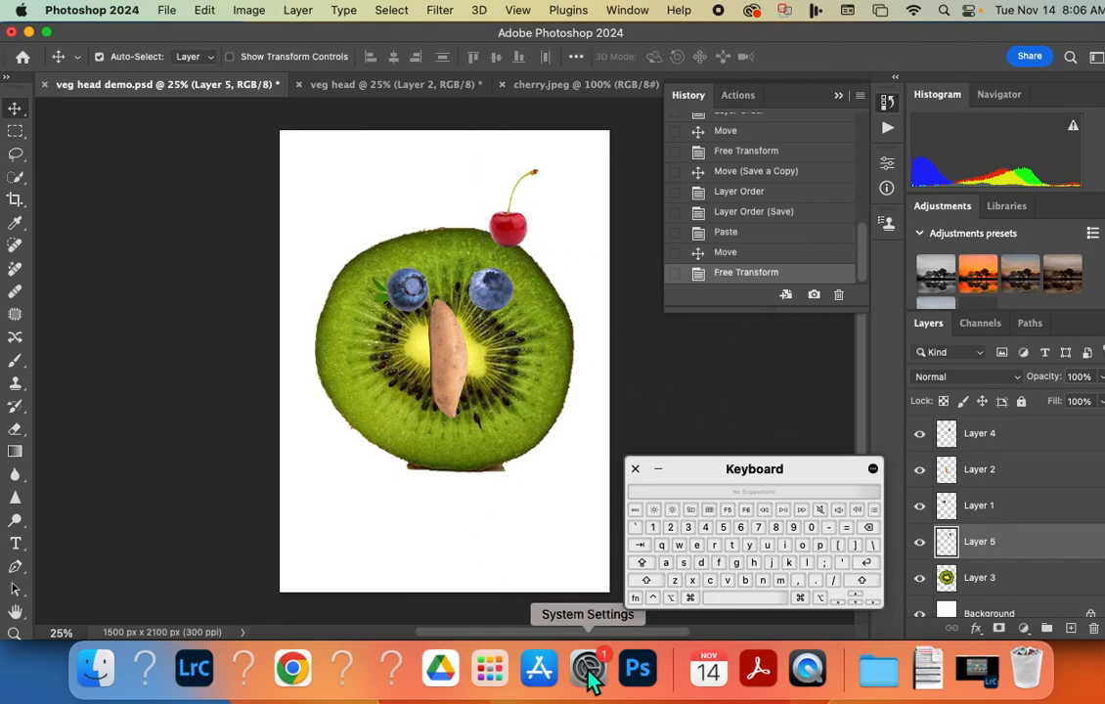
Close cherry.jpeg and open the OrangeJuice JPEG from the Vegtable head folder.
left_click(533, 86)
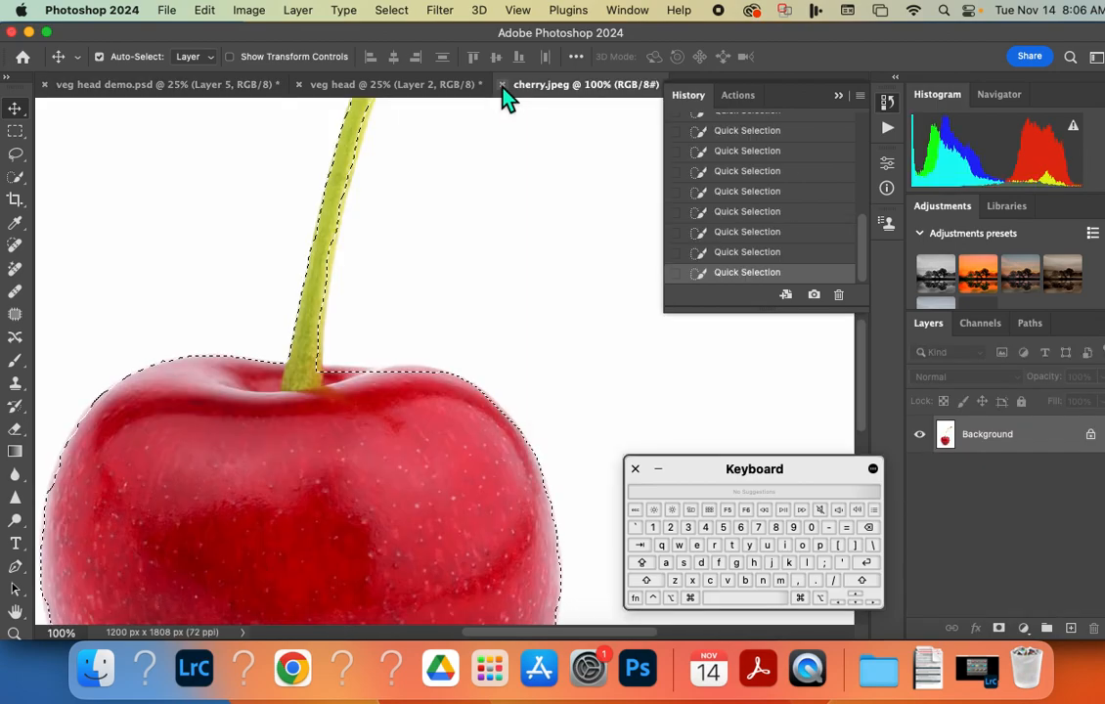
left_click(158, 86)
left_click(167, 10)
left_click(182, 49)
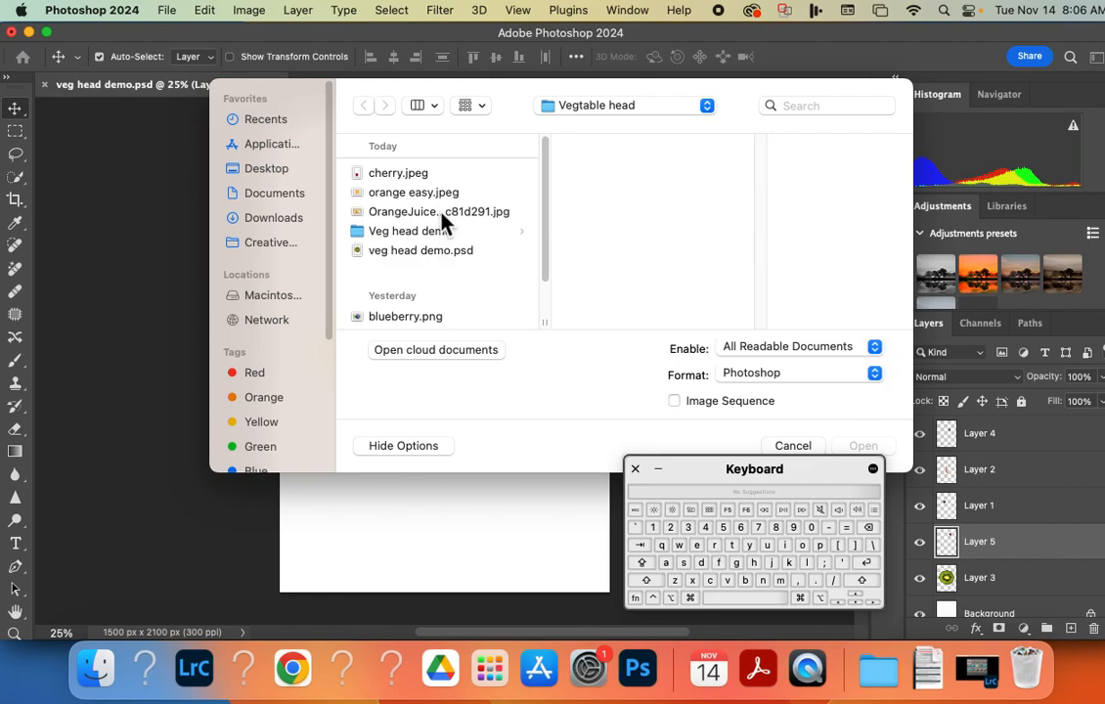
left_click(443, 214)
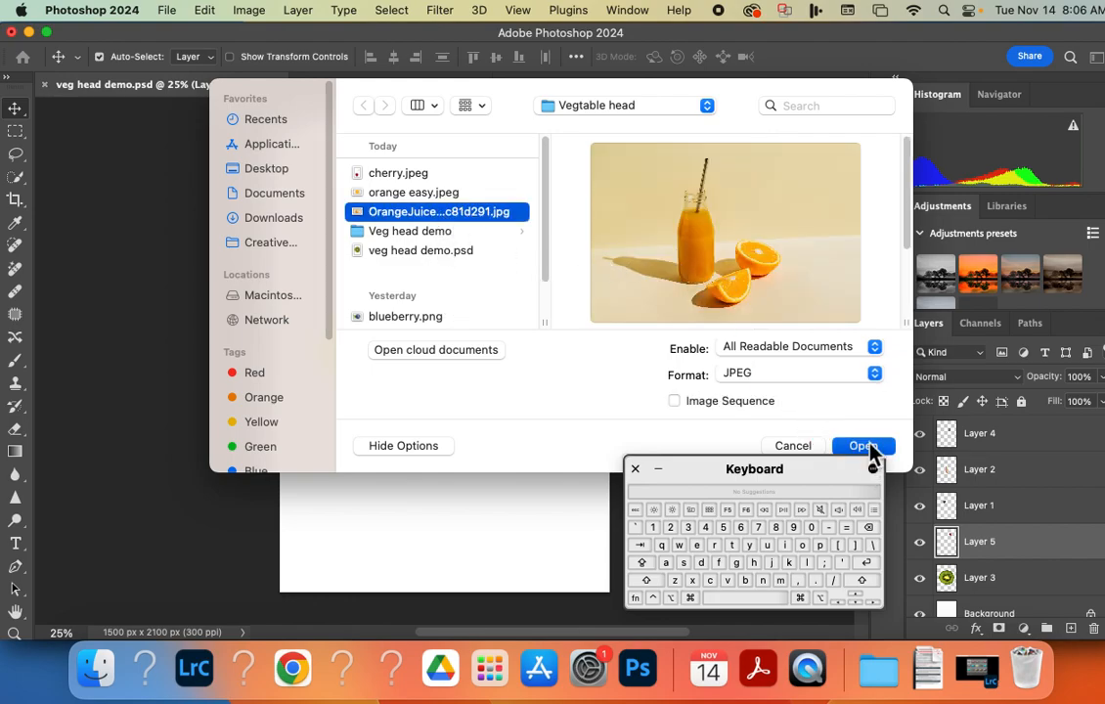
left_click(866, 447)
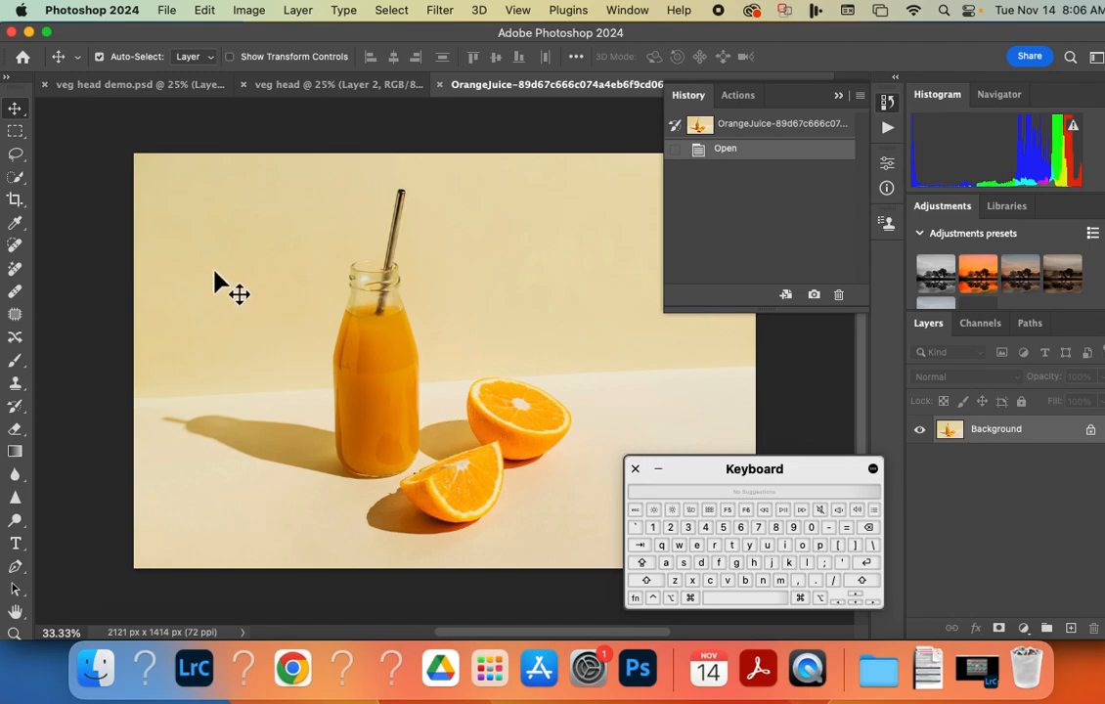
Select the front orange wedge with the Object Selection tool, clearing the trial selections made on the orange pieces.
left_click(20, 180)
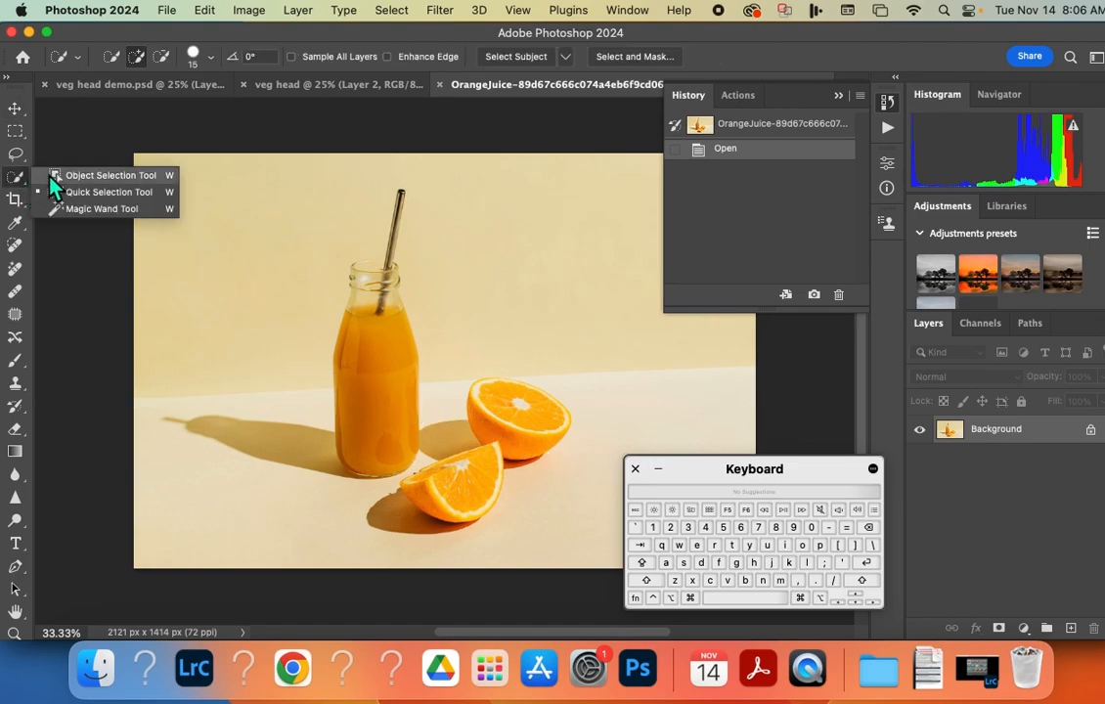
left_click(160, 177)
left_click_drag(453, 337, 579, 551)
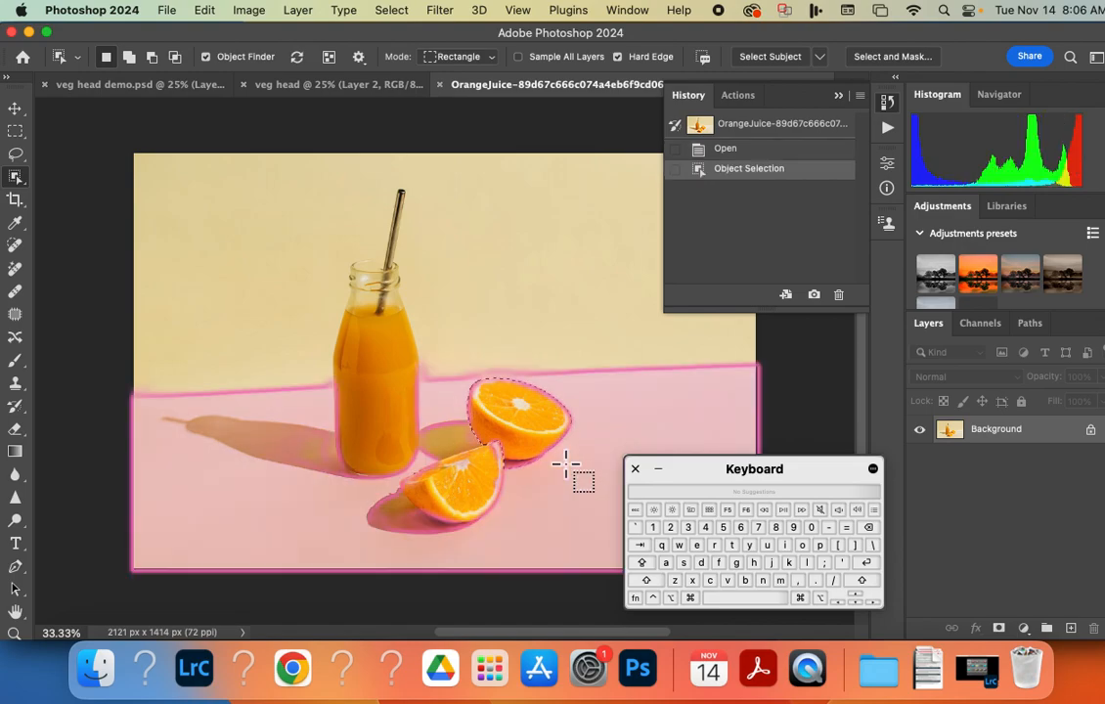
key("super+d")
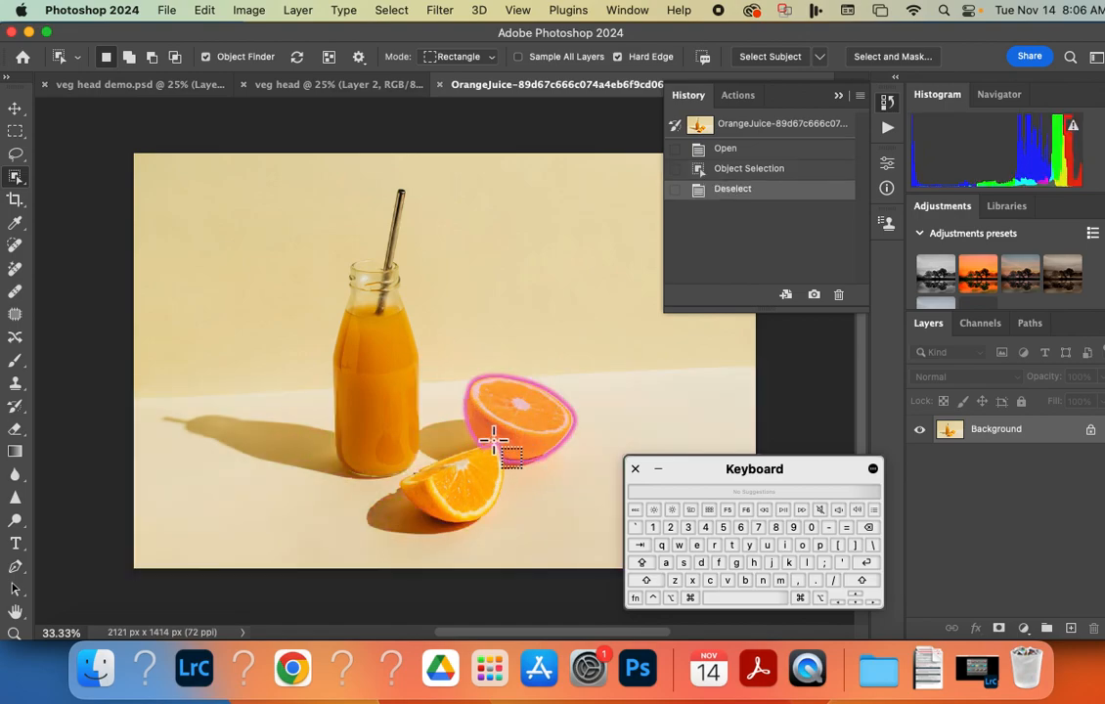
left_click(450, 507)
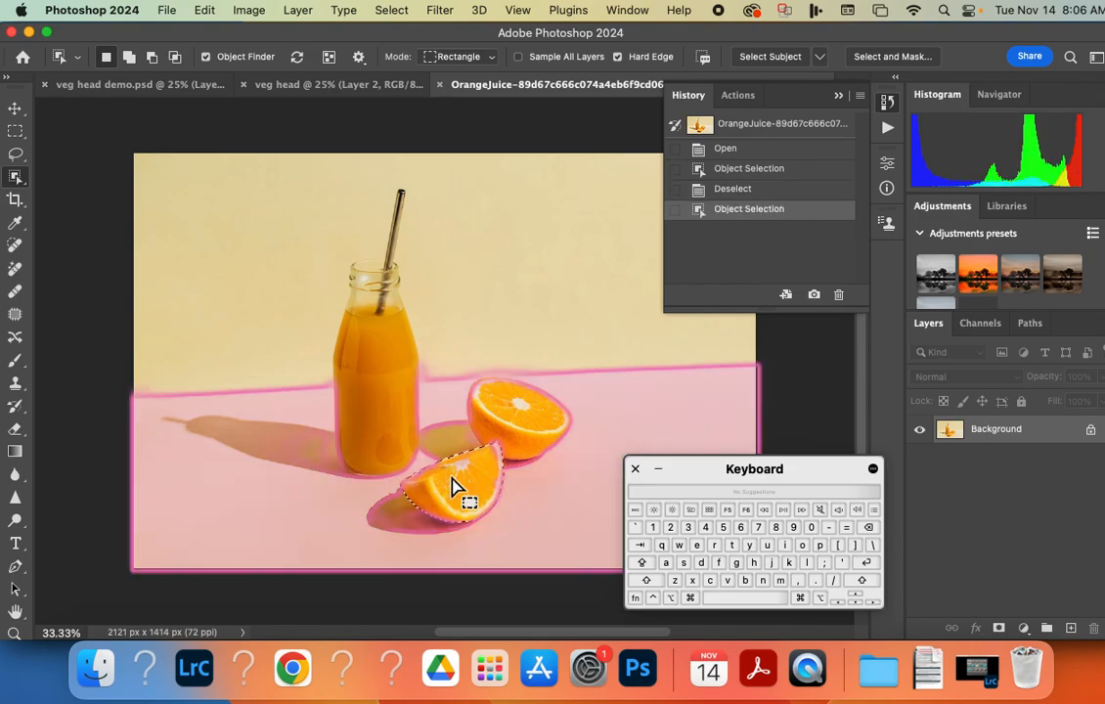
key("super+d")
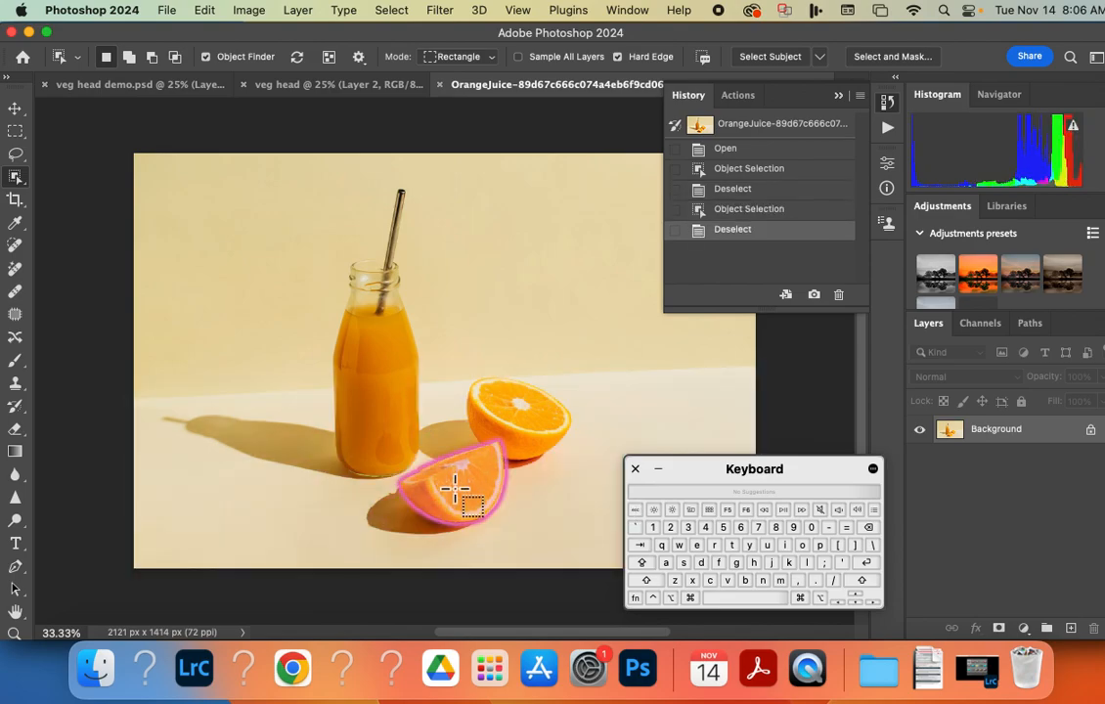
left_click(454, 489)
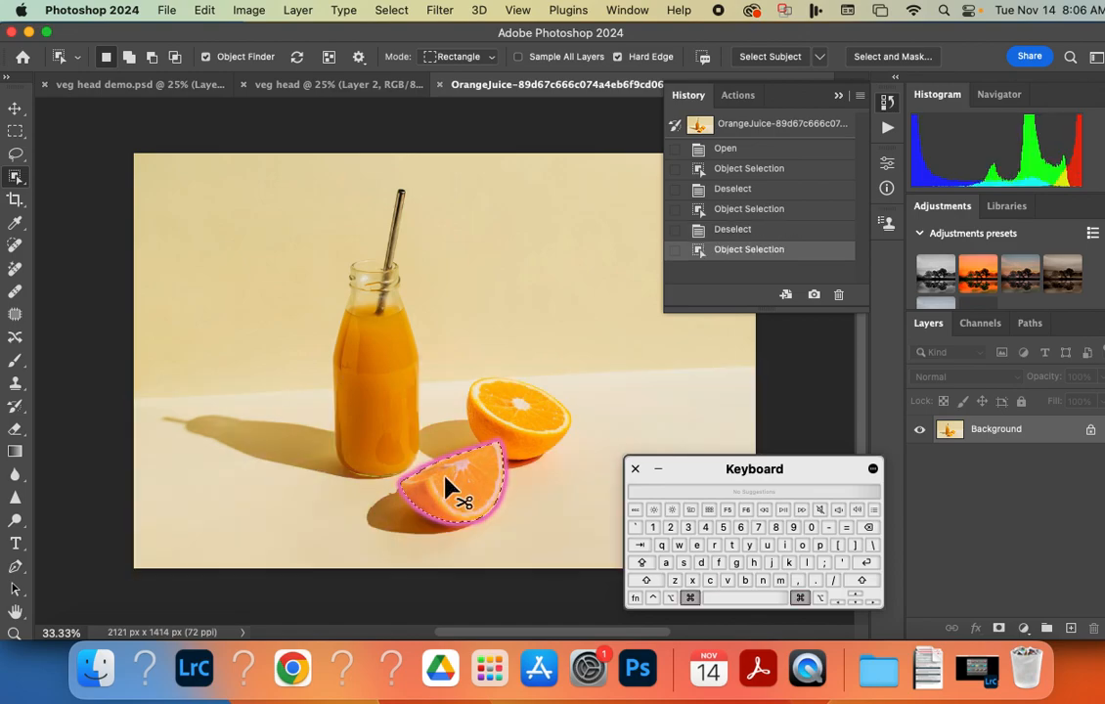
Copy the orange wedge into the veg head document and move it against the sweet potato's left edge.
left_click(299, 96)
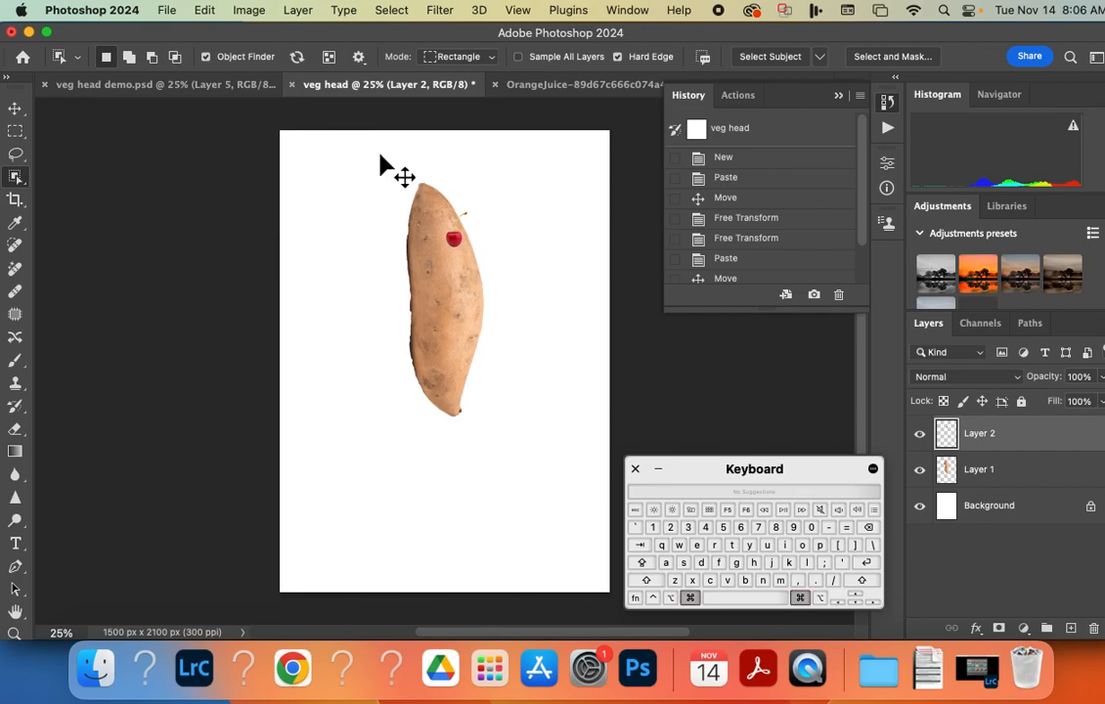
key("super+v")
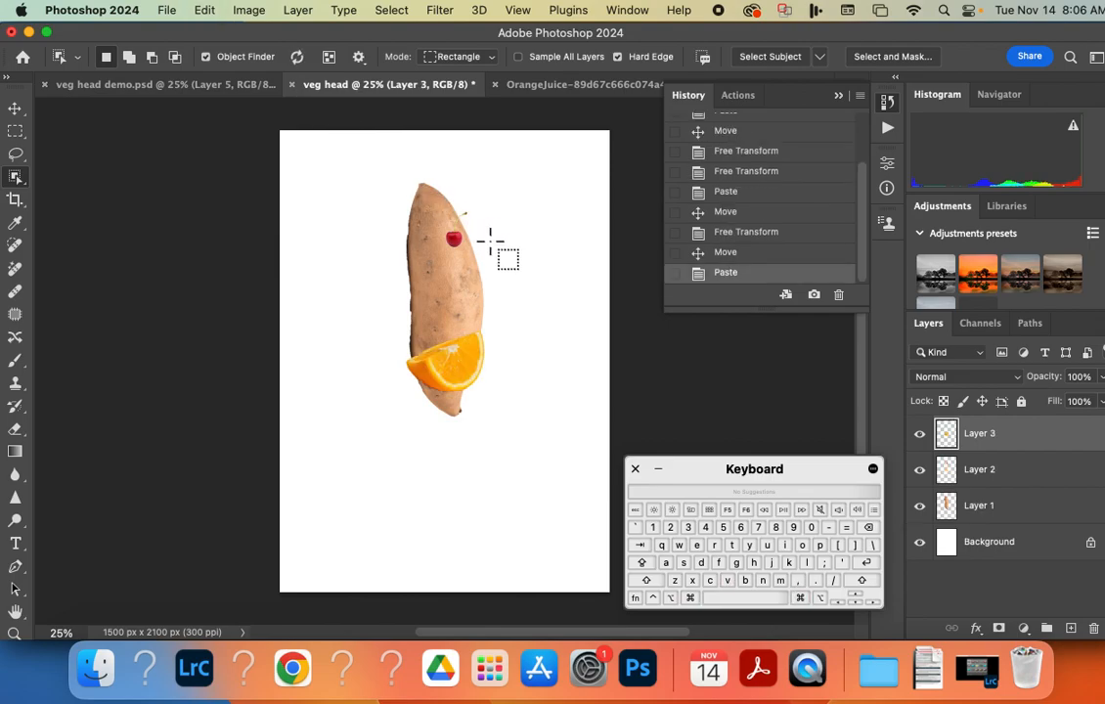
left_click(22, 114)
left_click_drag(436, 371, 376, 338)
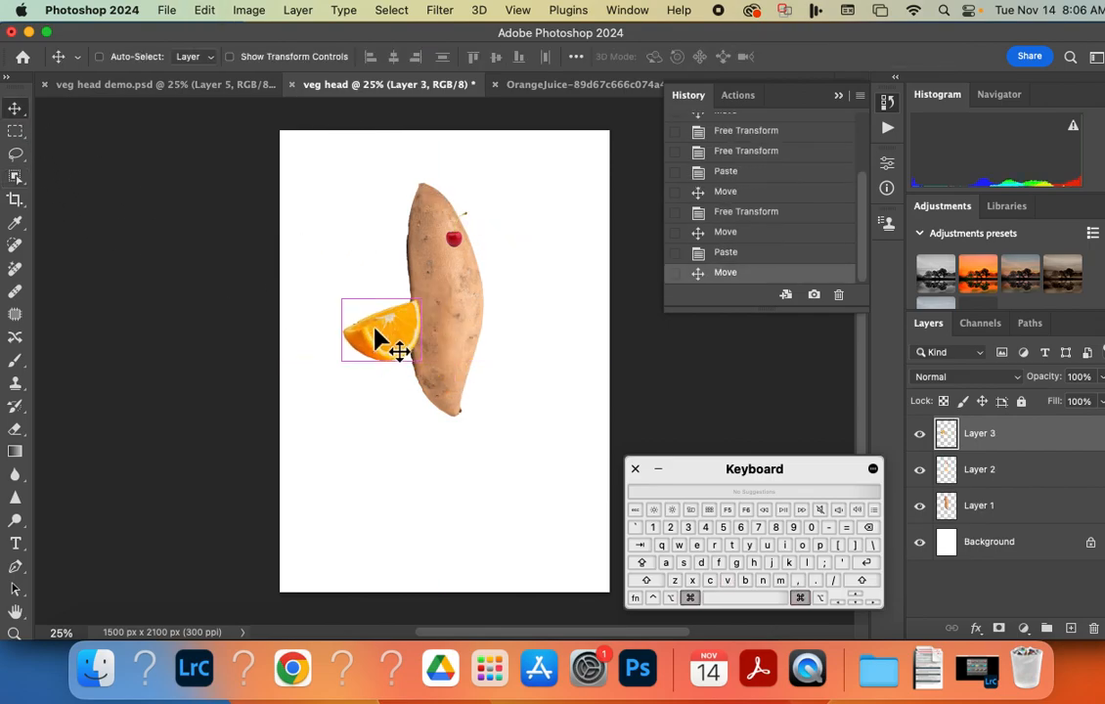
Enlarge the orange wedge to about 298% and position it over the lower half of the sweet potato.
key("super+t")
left_click_drag(342, 300, 272, 241)
left_click_drag(313, 279, 421, 376)
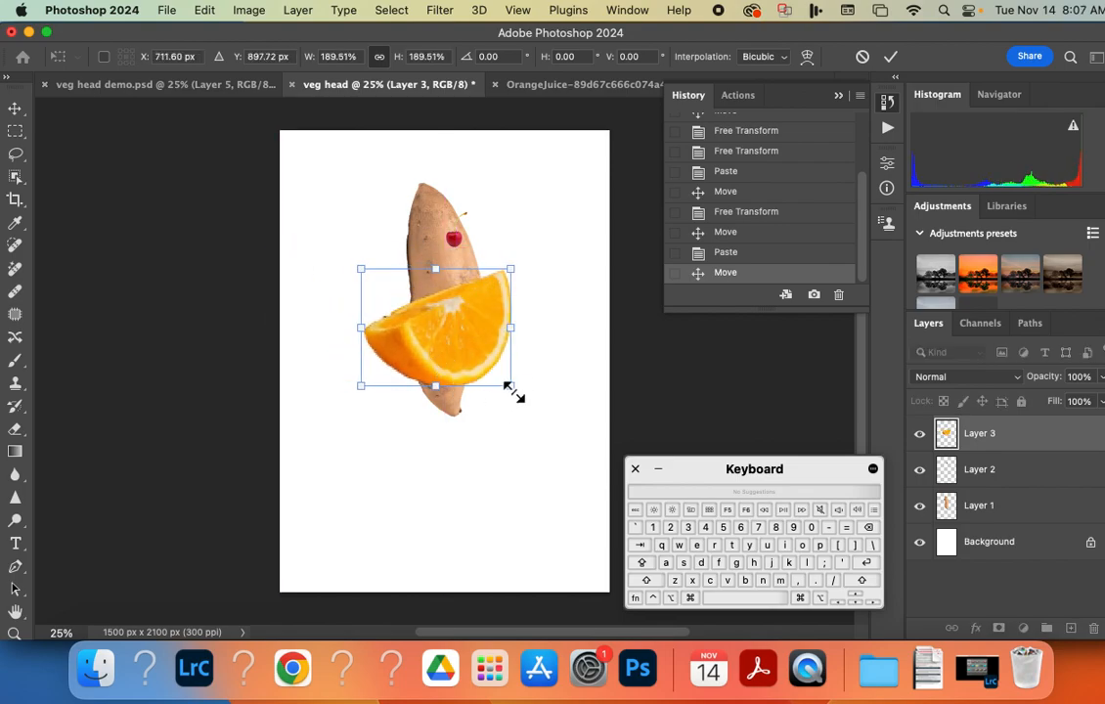
left_click_drag(515, 392, 592, 462)
left_click_drag(534, 434, 501, 427)
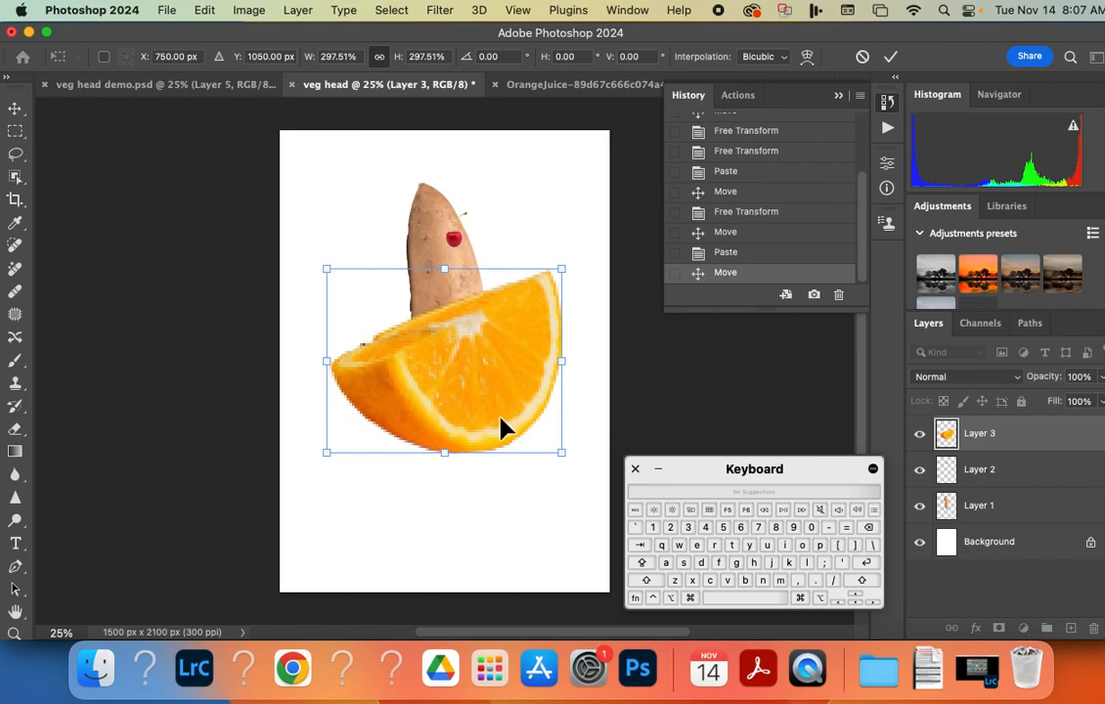
key("Return")
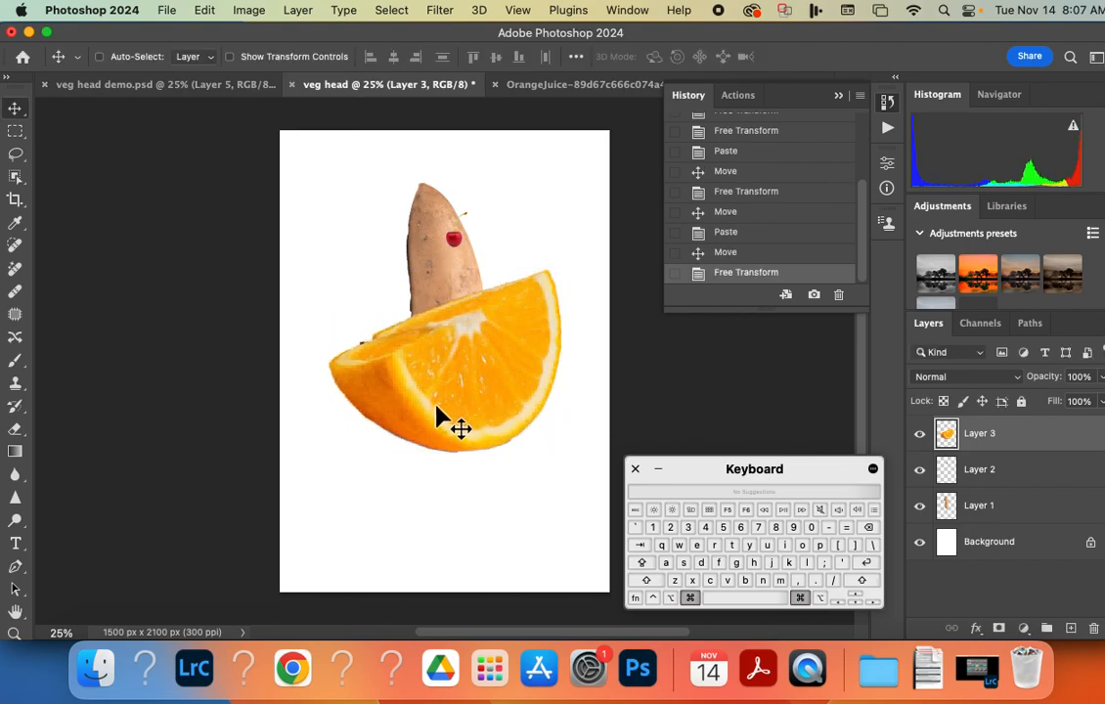
Shrink and flip the orange wedge to about -20% with Free Transform and place it as a mouth on the sweet potato's lower half.
key("super+t")
left_click_drag(329, 269, 493, 358)
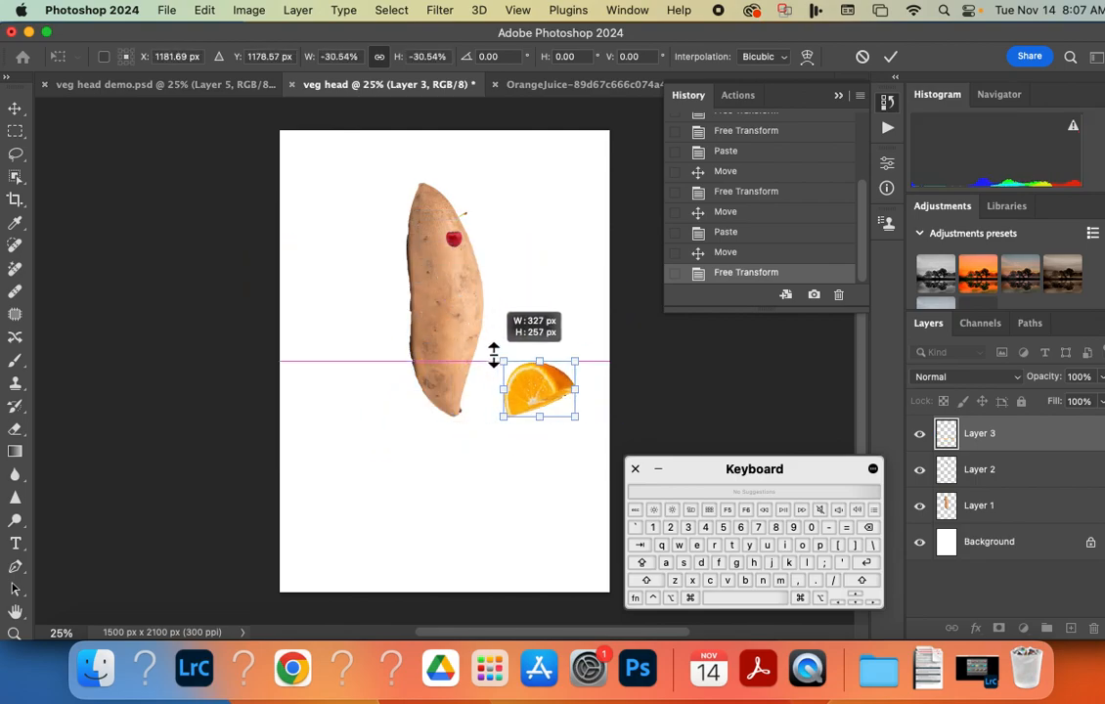
left_click_drag(543, 398, 460, 324)
left_click_drag(421, 284, 452, 331)
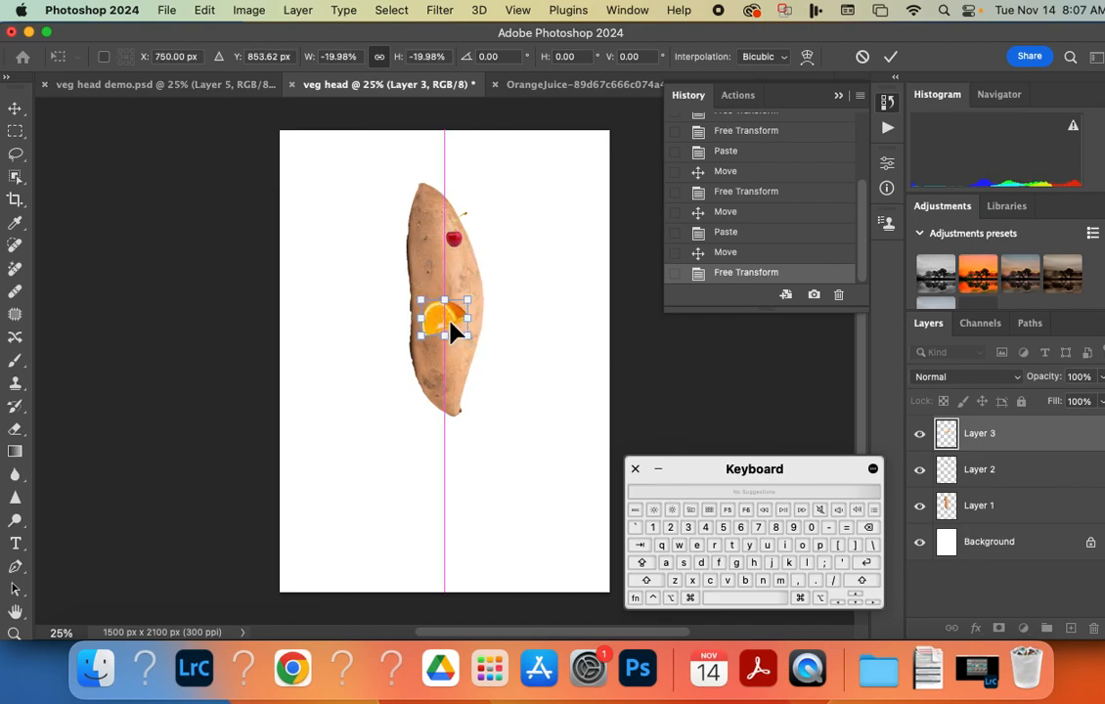
key("Return")
Add the juice bottle in the OrangeJuice image to the selection using the Quick Selection tool.
left_click(533, 92)
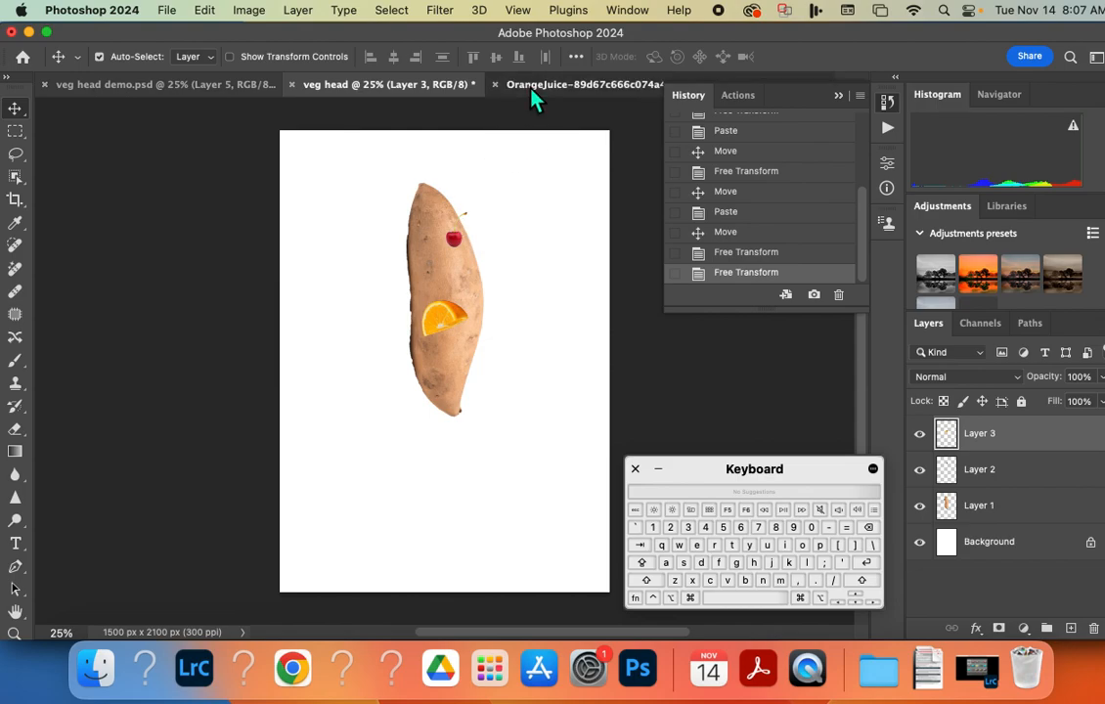
left_click(14, 176)
left_click(98, 192)
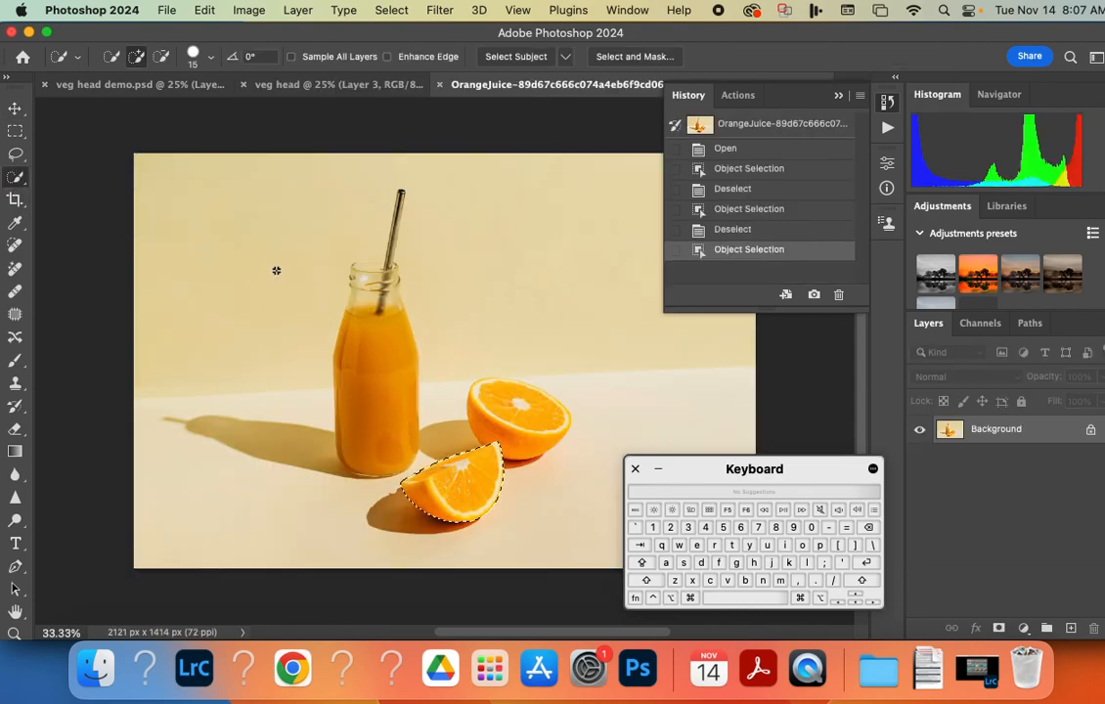
mouse_move(362, 274)
left_mouse_down()
mouse_move(365, 396)
mouse_move(333, 246)
left_mouse_up()
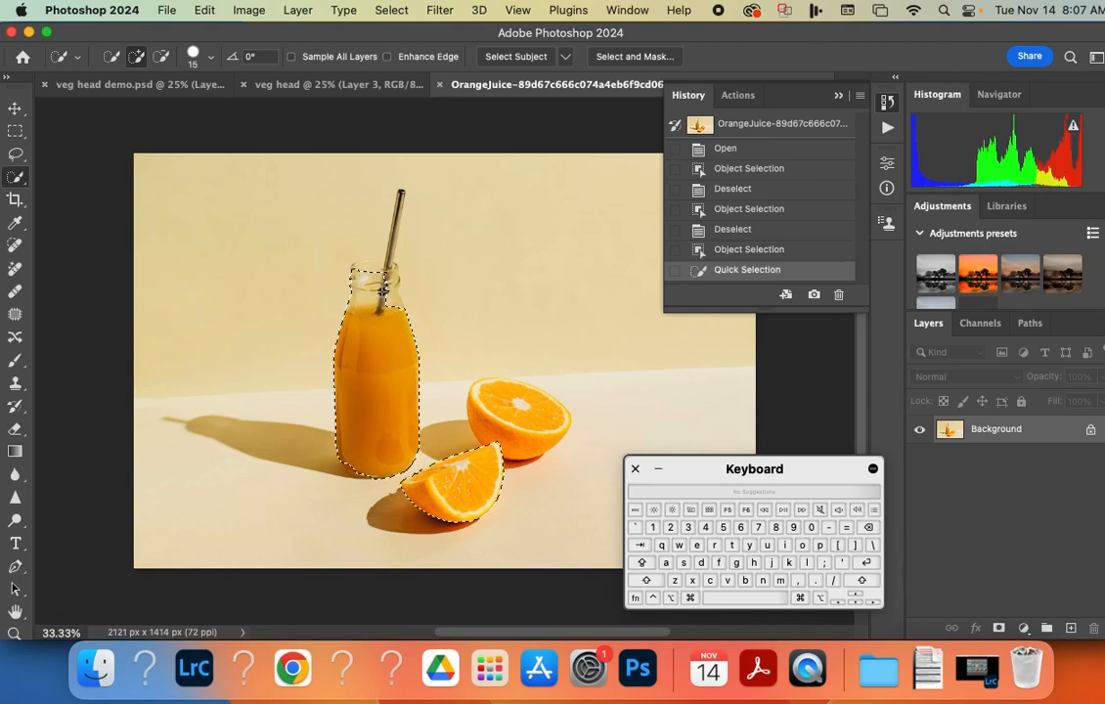
left_click_drag(388, 278, 392, 303)
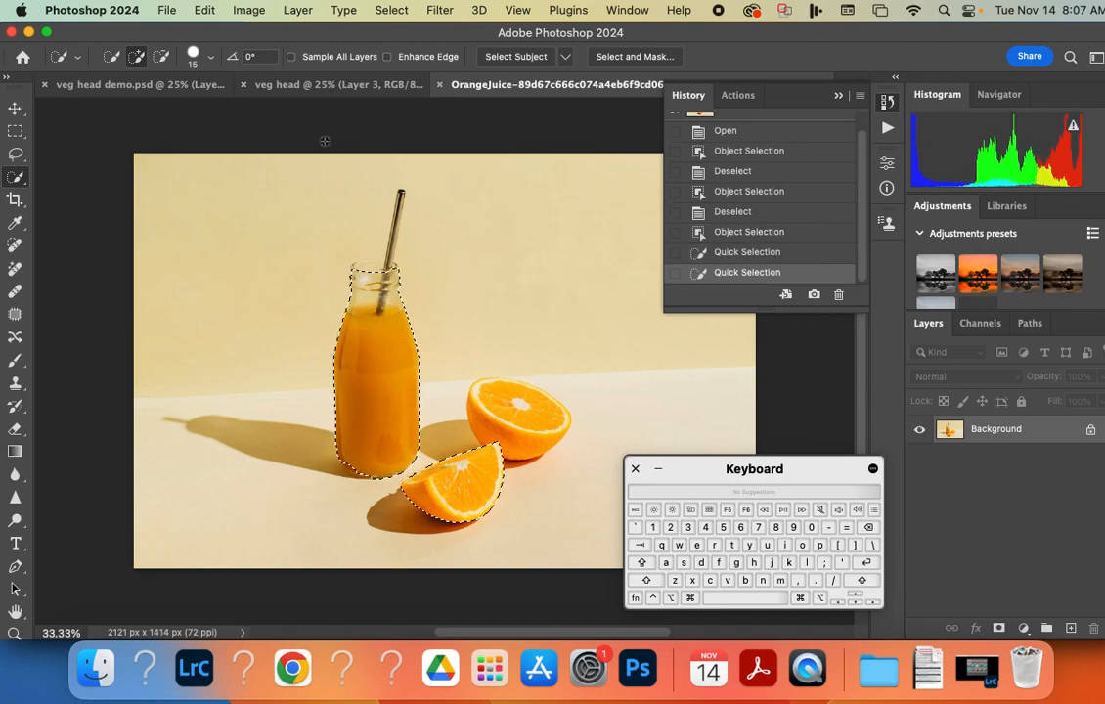
Paste the copied orange wedge into veg head demo.psd and shift it slightly up and left behind the sweet potato nose.
left_click(307, 86)
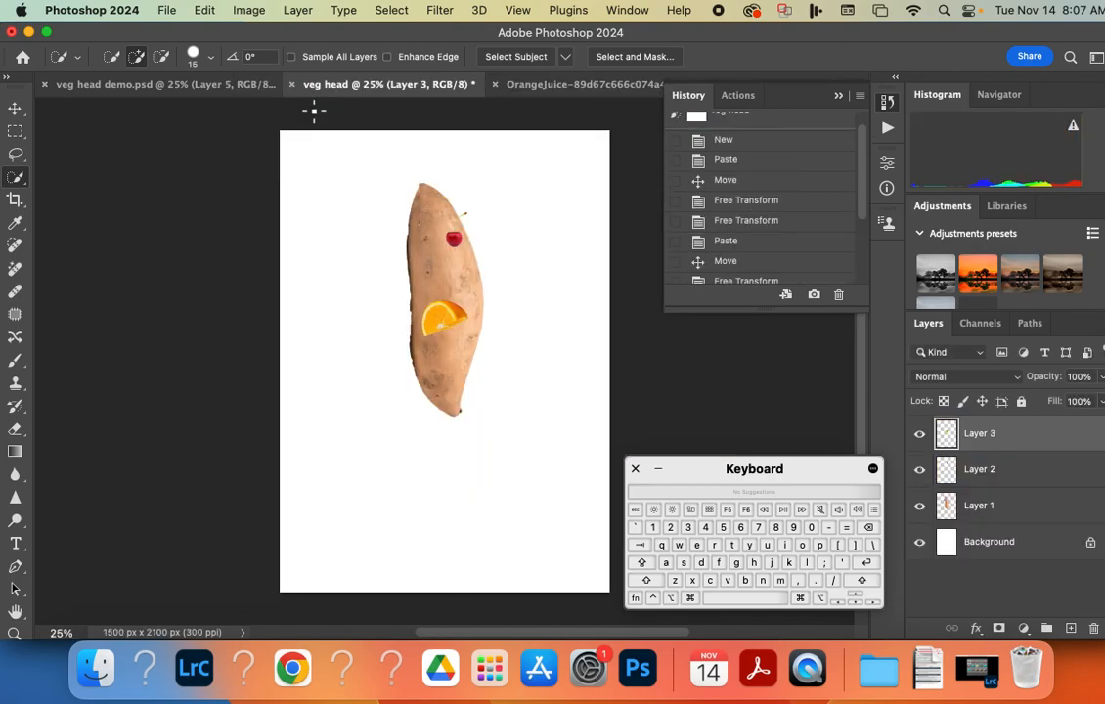
left_click(179, 88)
key("super+v")
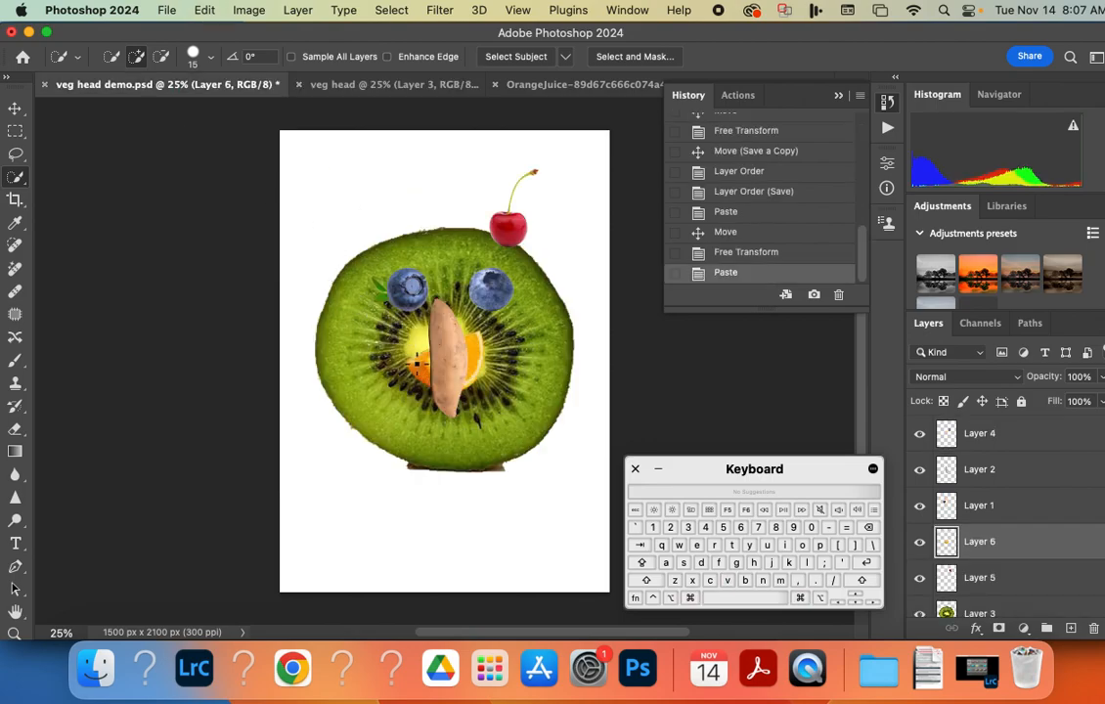
left_click(17, 110)
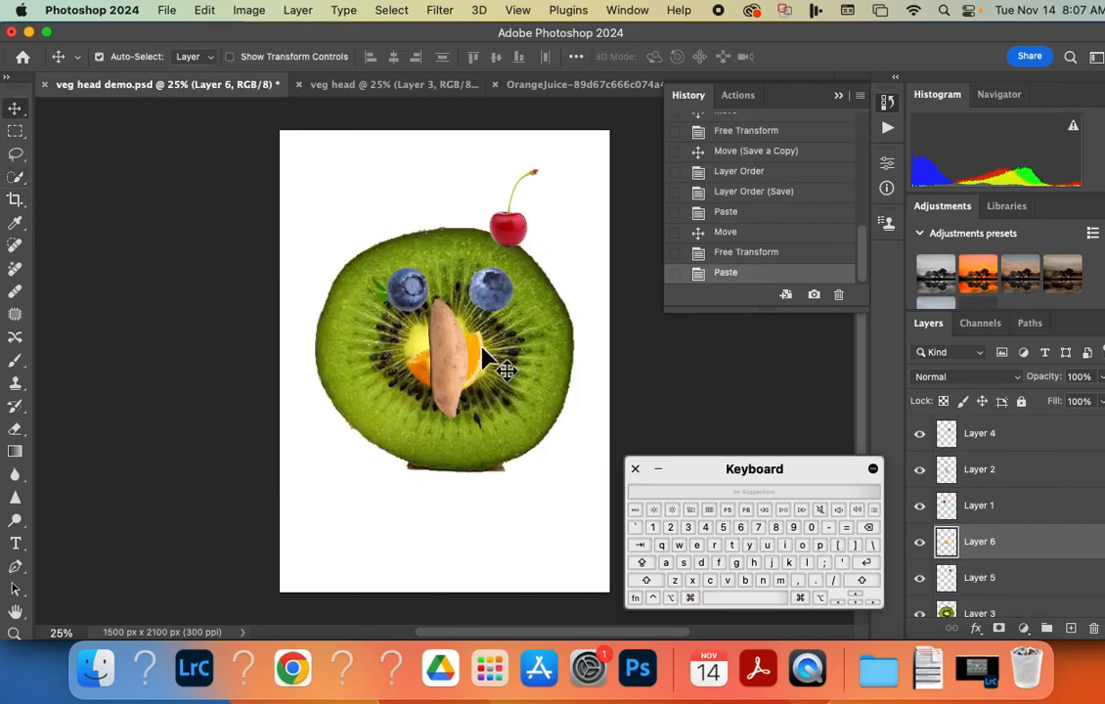
mouse_move(494, 362)
left_mouse_down()
mouse_move(520, 378)
mouse_move(462, 374)
mouse_move(474, 350)
mouse_move(483, 353)
left_mouse_up()
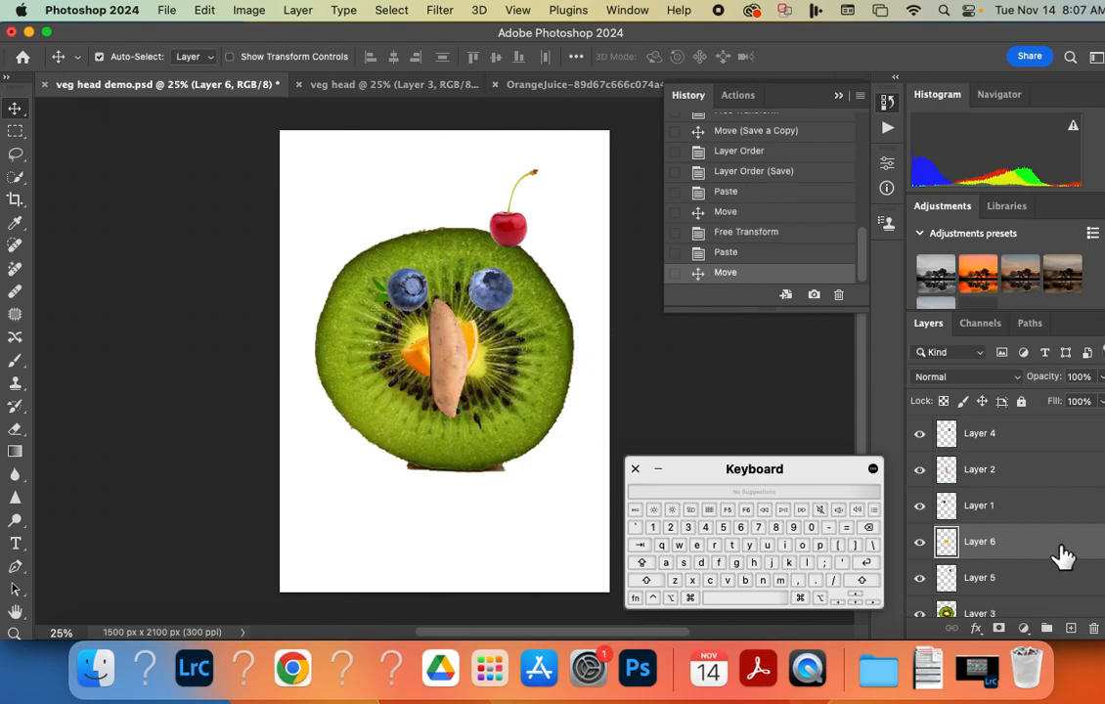
Move the orange wedge behind the right-hand blueberry eye and reorder its layer to sit directly beneath Layer 4.
left_click_drag(991, 553, 987, 435)
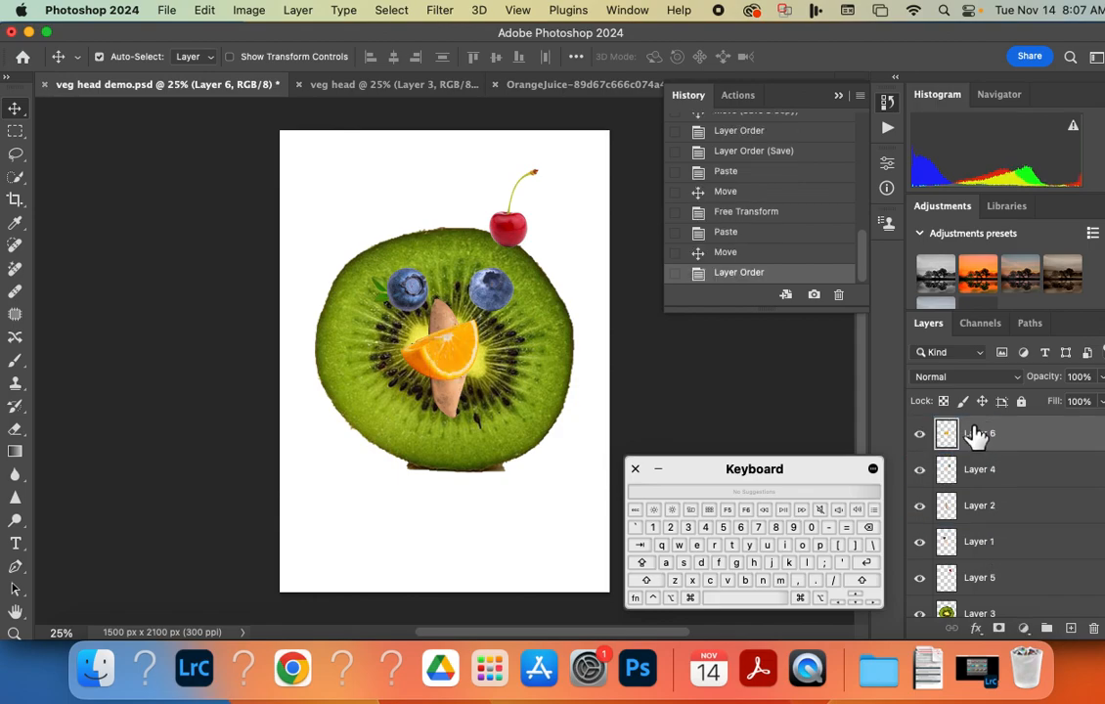
left_click_drag(460, 366, 517, 303)
left_click_drag(1018, 449, 1016, 489)
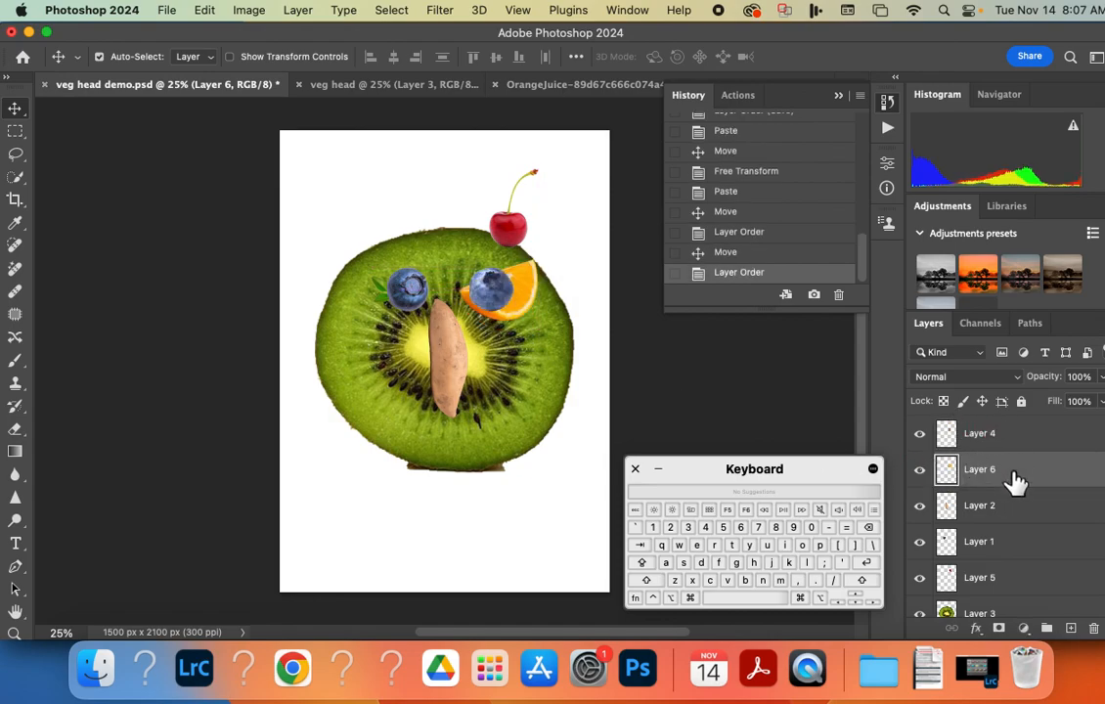
Switch to Acrobat and review the Vegtable Head Mac.pdf assignment's layer requirements, creation steps and turn-in instructions.
left_click(760, 673)
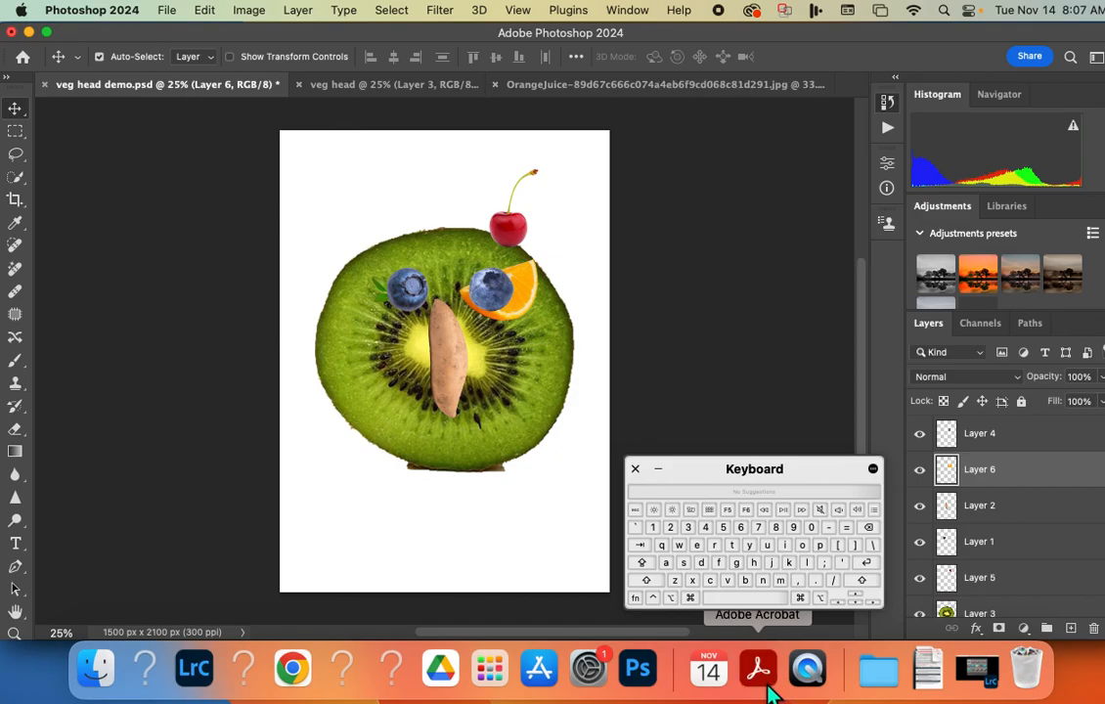
scroll(389, 562, "down", 10)
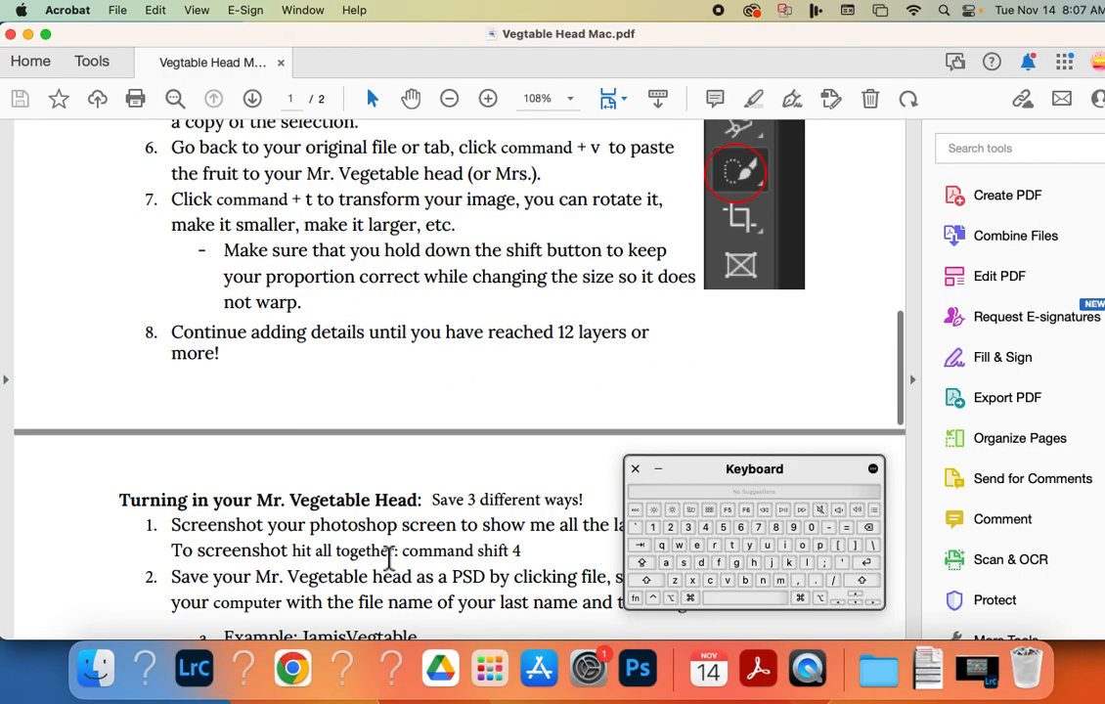
scroll(388, 569, "up", 2)
scroll(389, 575, "up", 8)
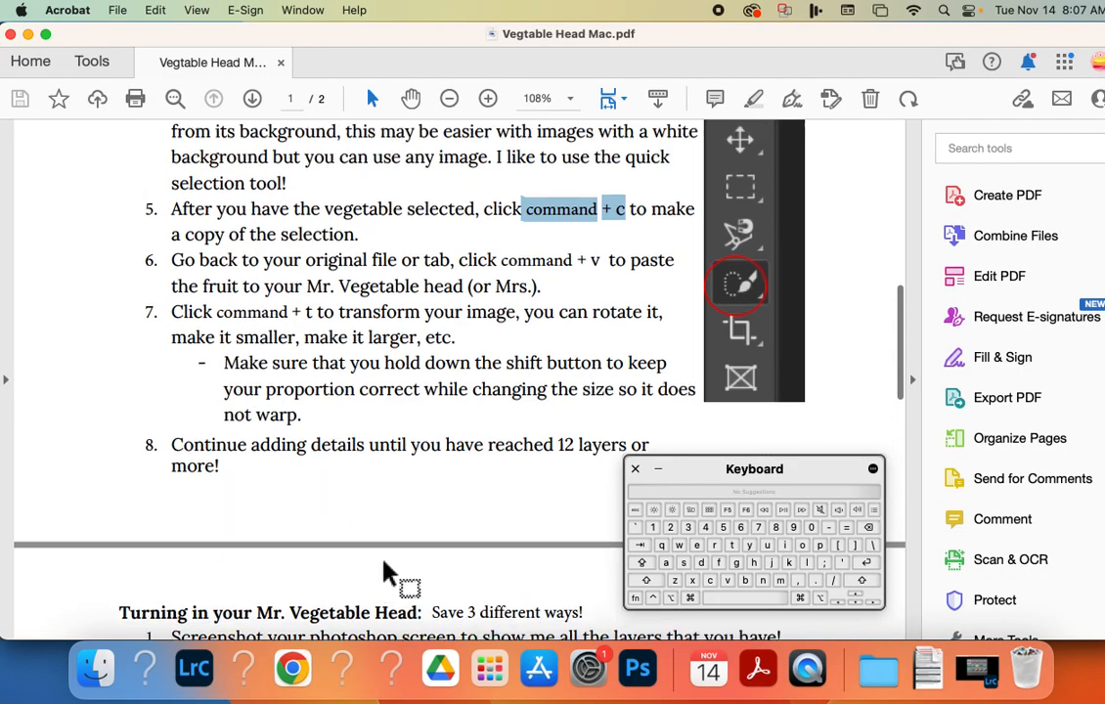
scroll(384, 573, "down", 2)
scroll(382, 567, "down", 5)
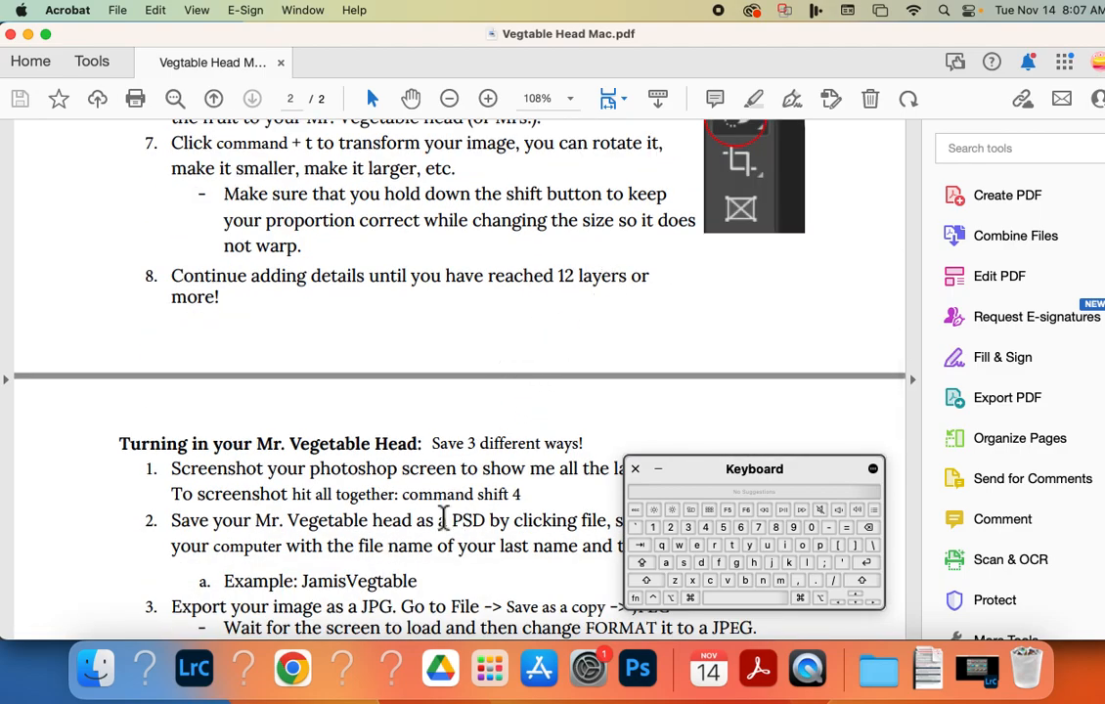
scroll(441, 517, "down", 3)
scroll(441, 518, "up", 15)
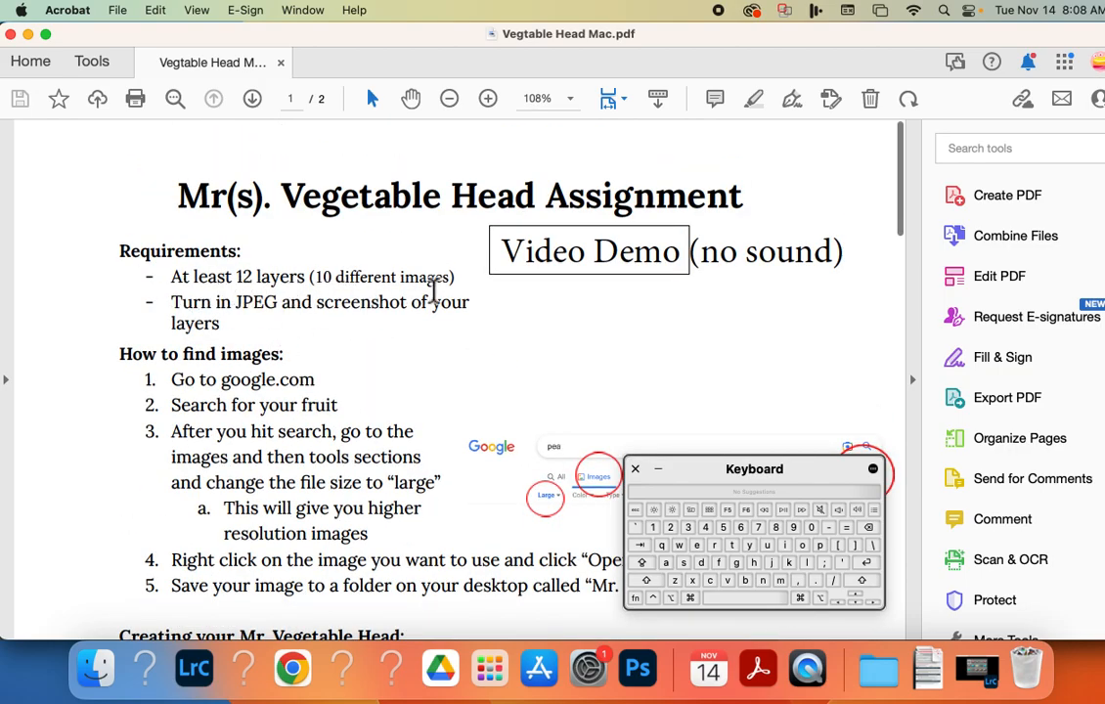
scroll(318, 529, "down", 10)
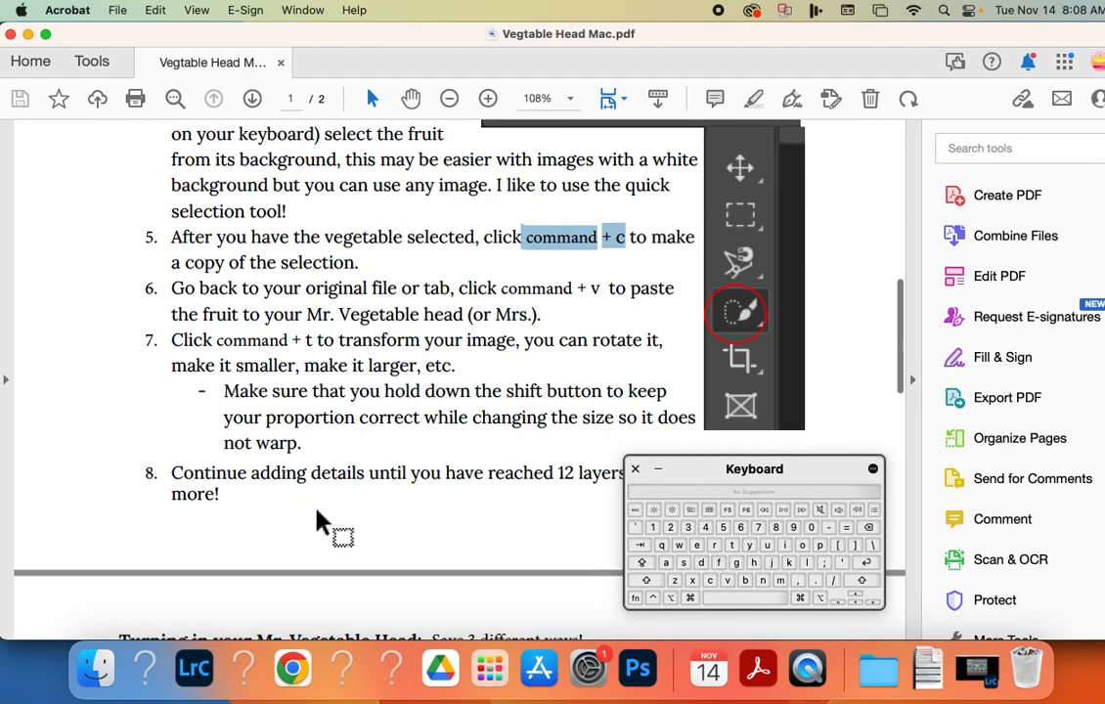
scroll(313, 458, "up", 3)
scroll(313, 450, "down", 8)
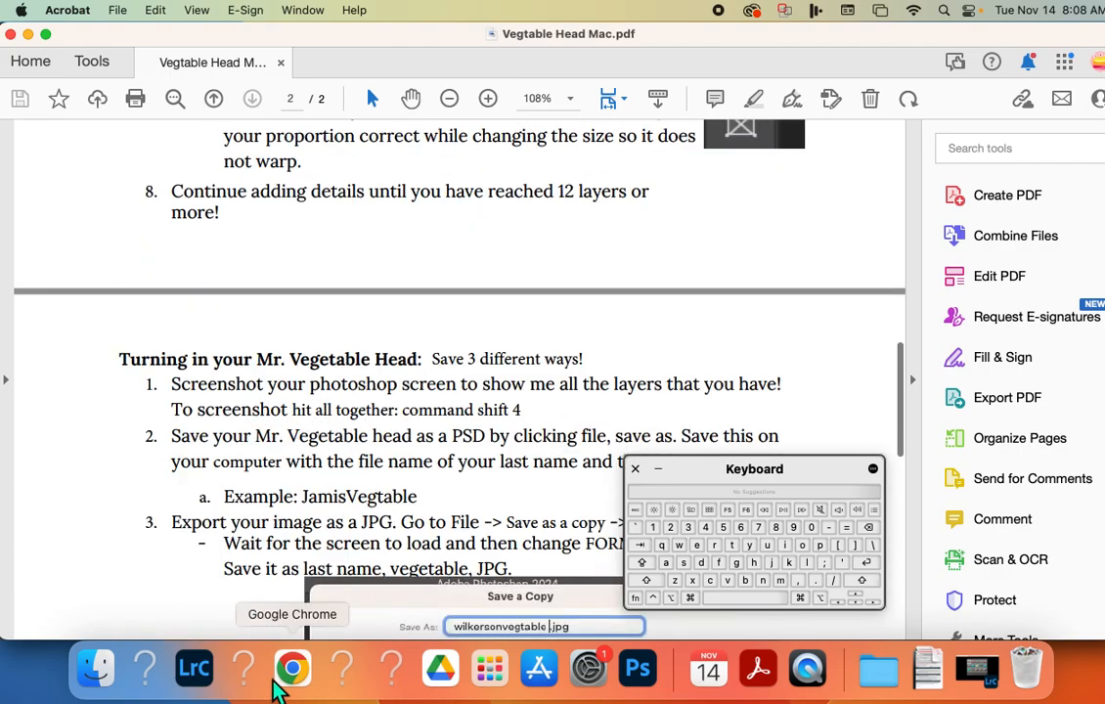
Switch back to Photoshop and save the changes to veg head demo.psd.
left_click(637, 668)
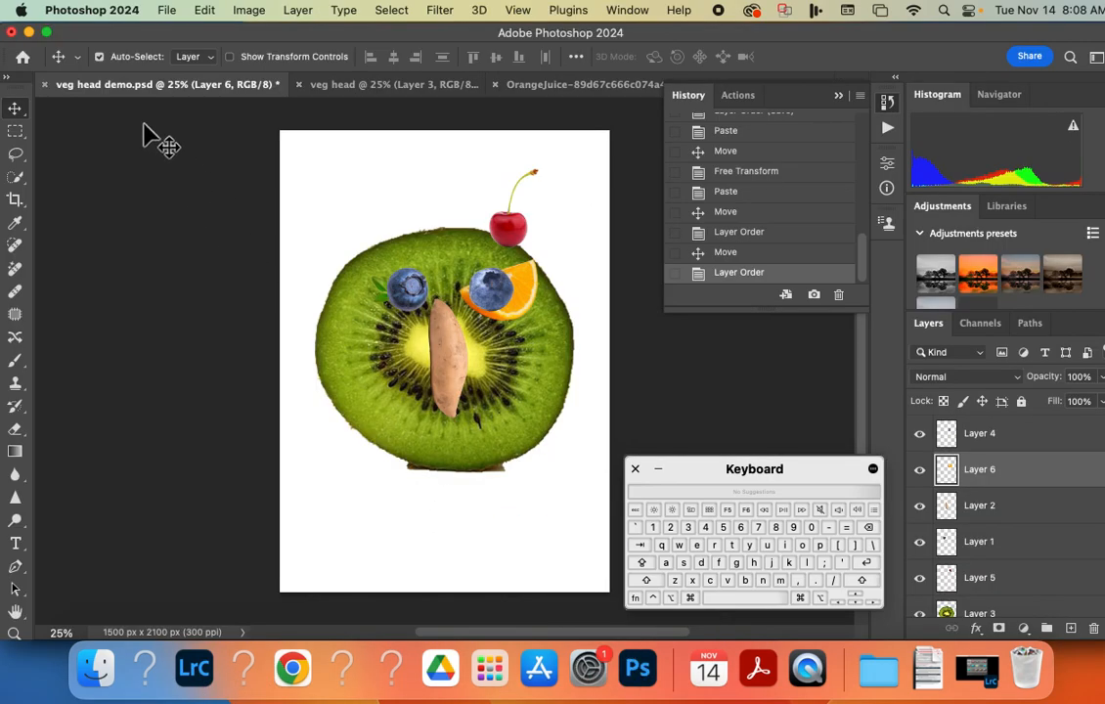
left_click(165, 13)
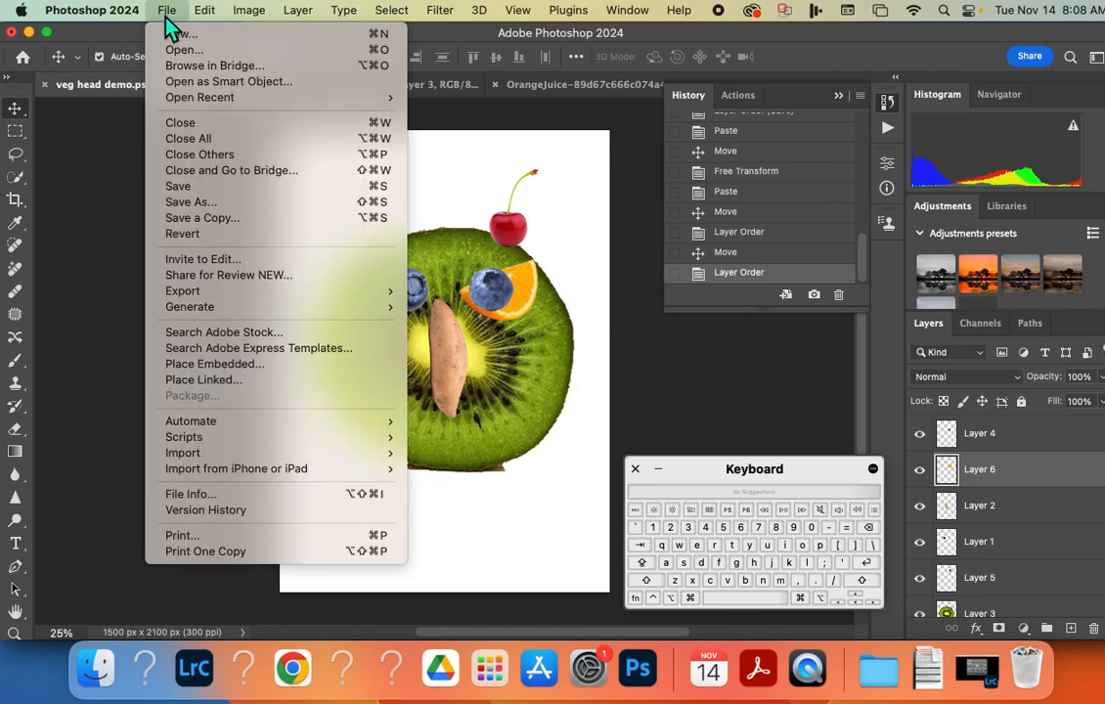
left_click(186, 191)
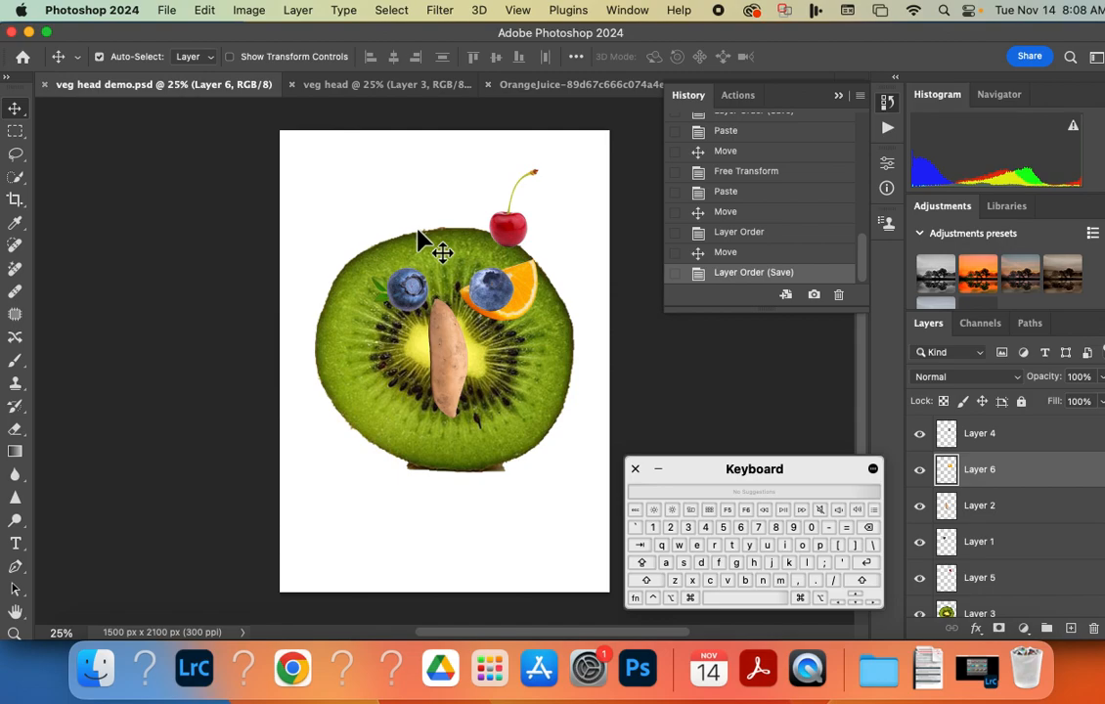
Use Save As to store veg head demo.psd in Photoshop format in the Vegtable head folder, replacing the existing file.
left_click(168, 12)
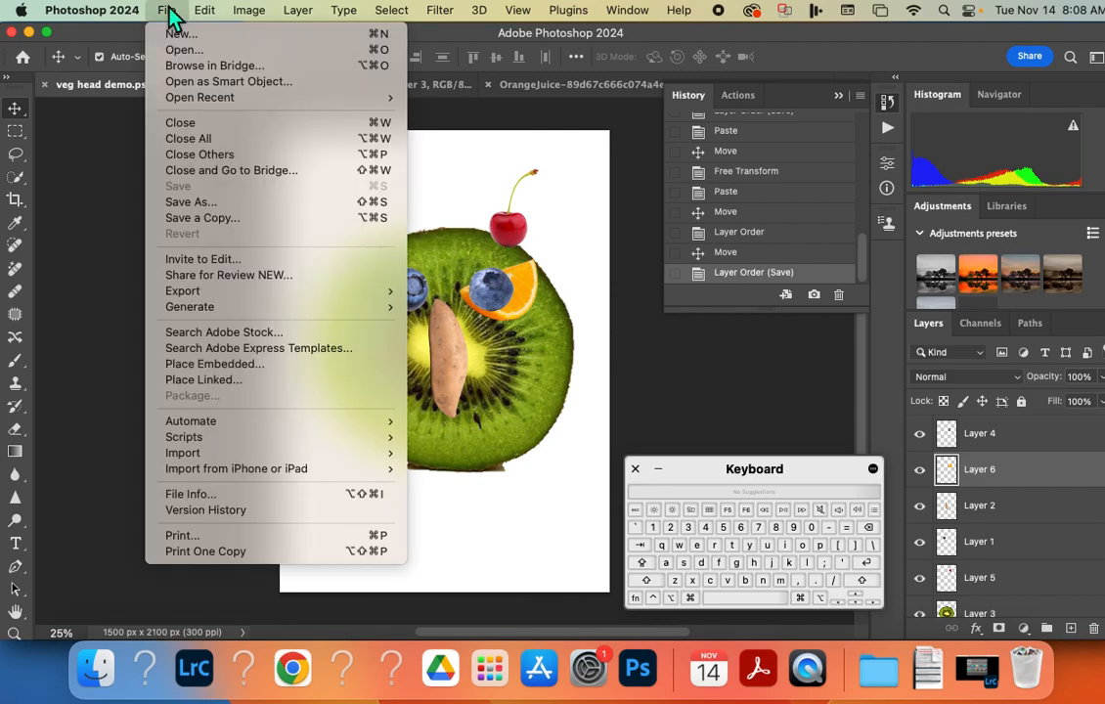
left_click(197, 201)
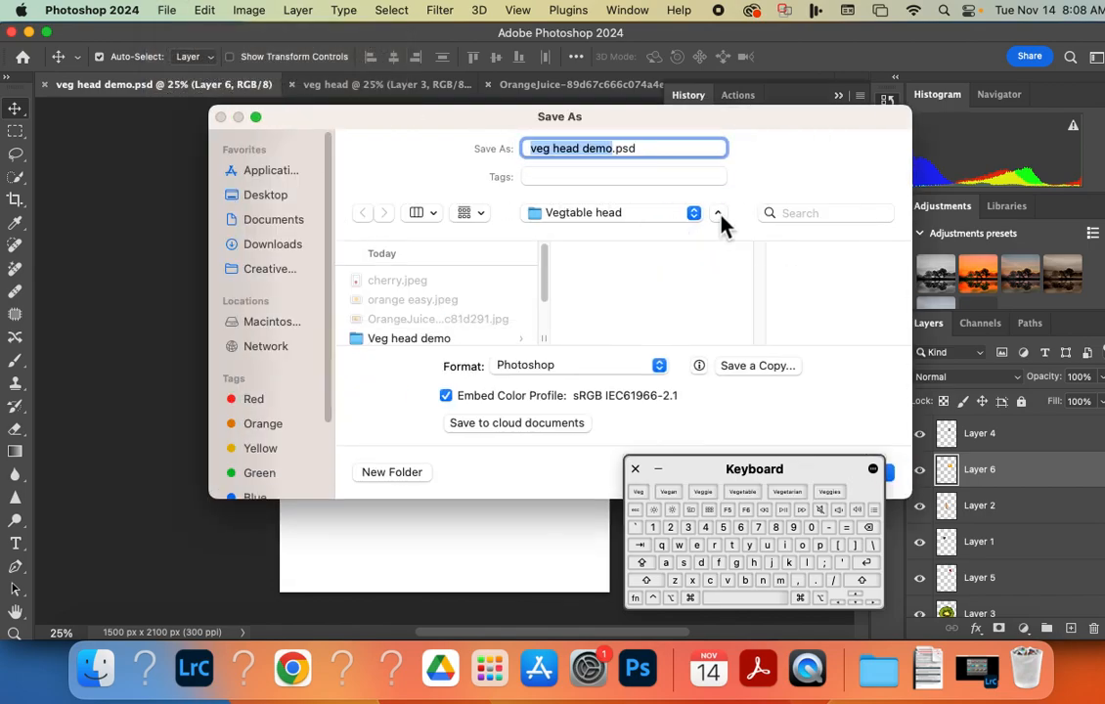
left_click(554, 217)
left_click(559, 167)
left_click_drag(697, 478, 837, 489)
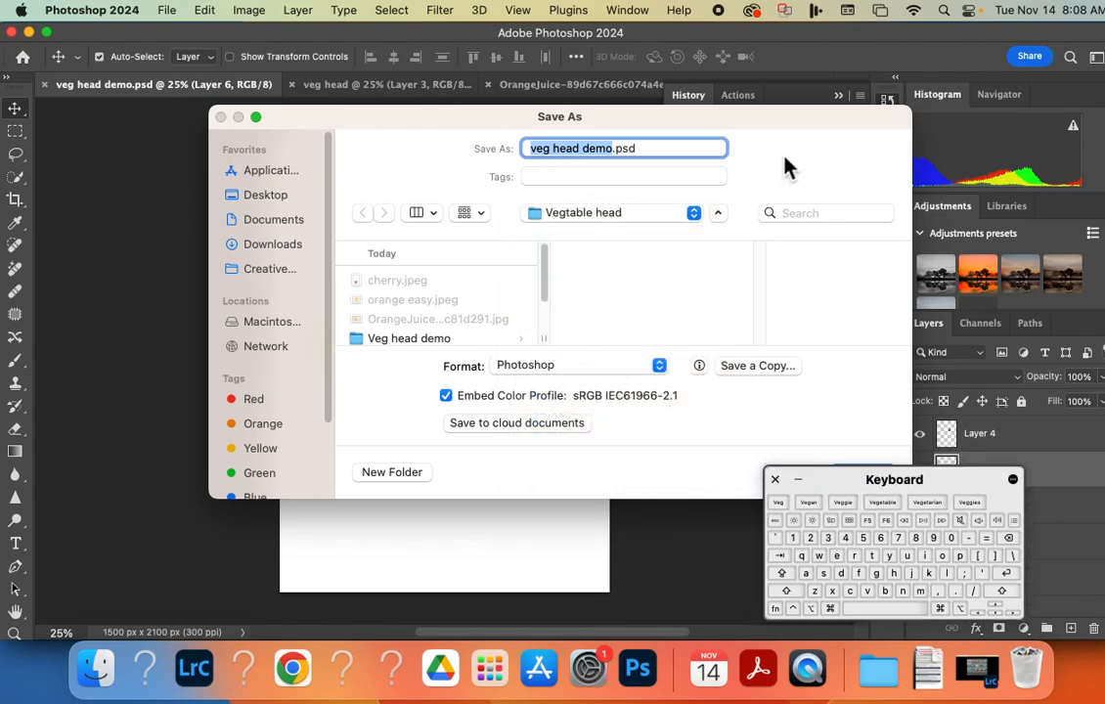
left_click_drag(786, 169, 660, 129)
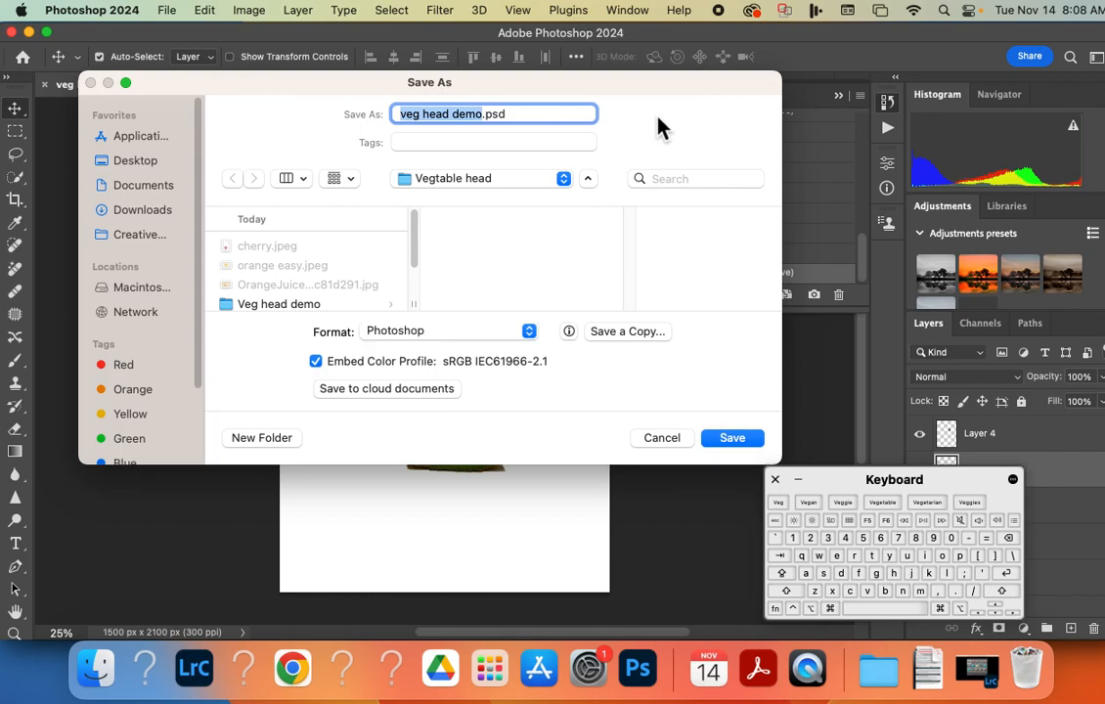
left_click(734, 439)
left_click(506, 362)
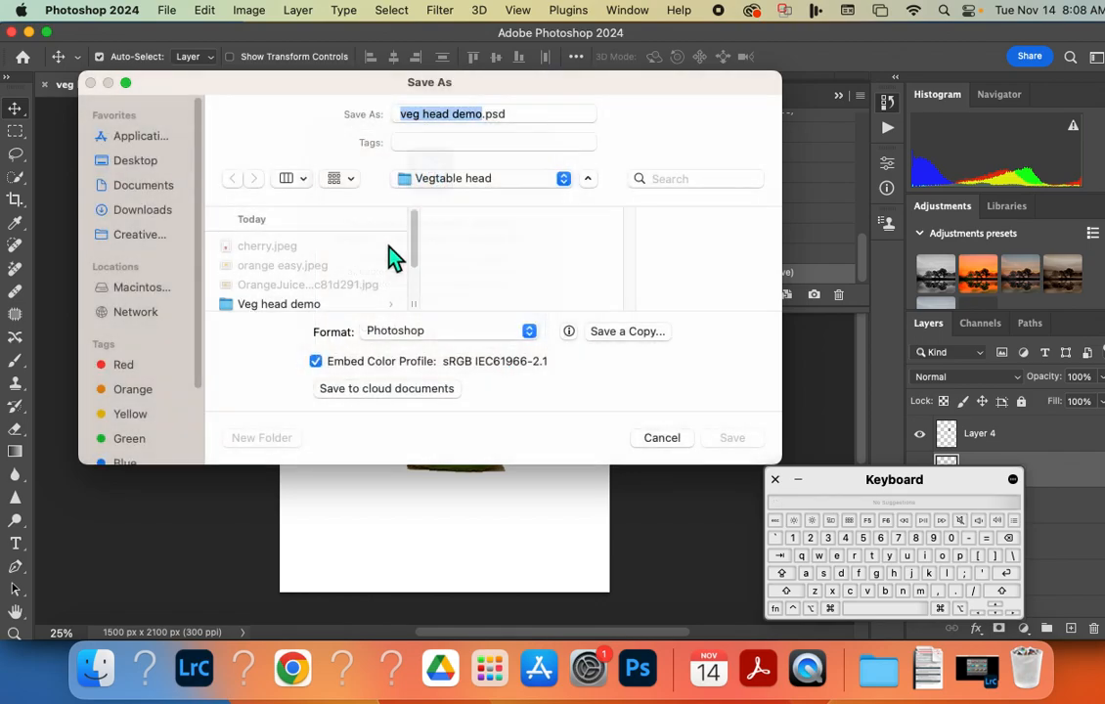
Save a JPEG copy named veg head demo copy.jpg in the Vegtable head folder, replacing the existing file, at Maximum quality 12.
left_click(169, 10)
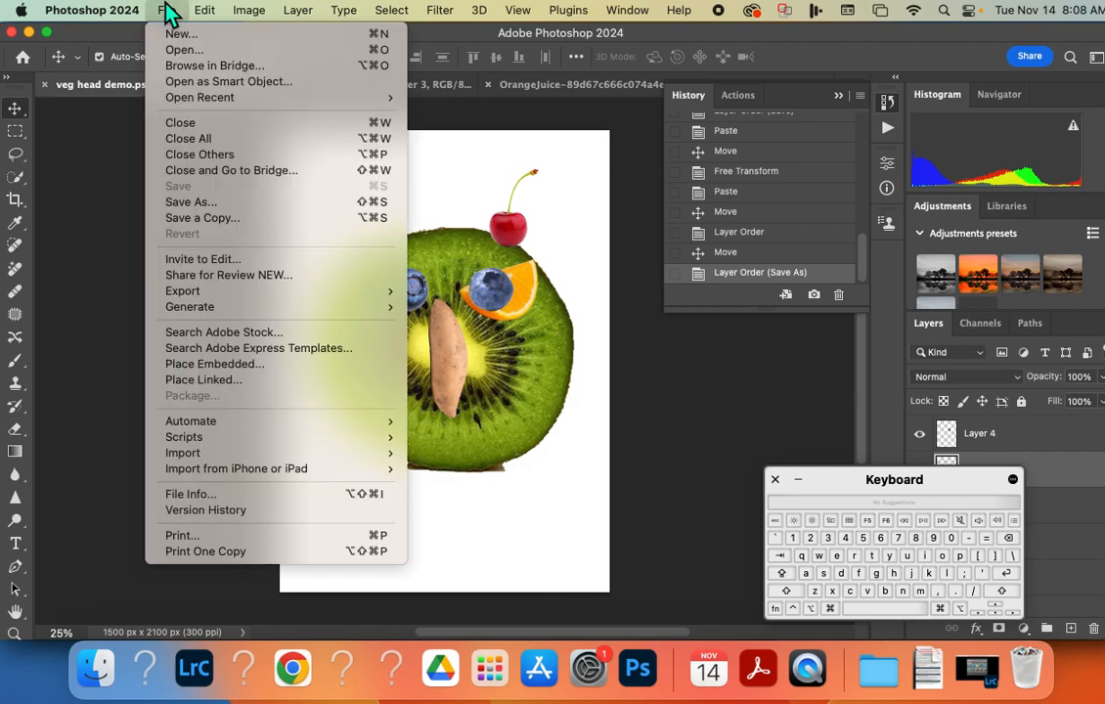
left_click(205, 217)
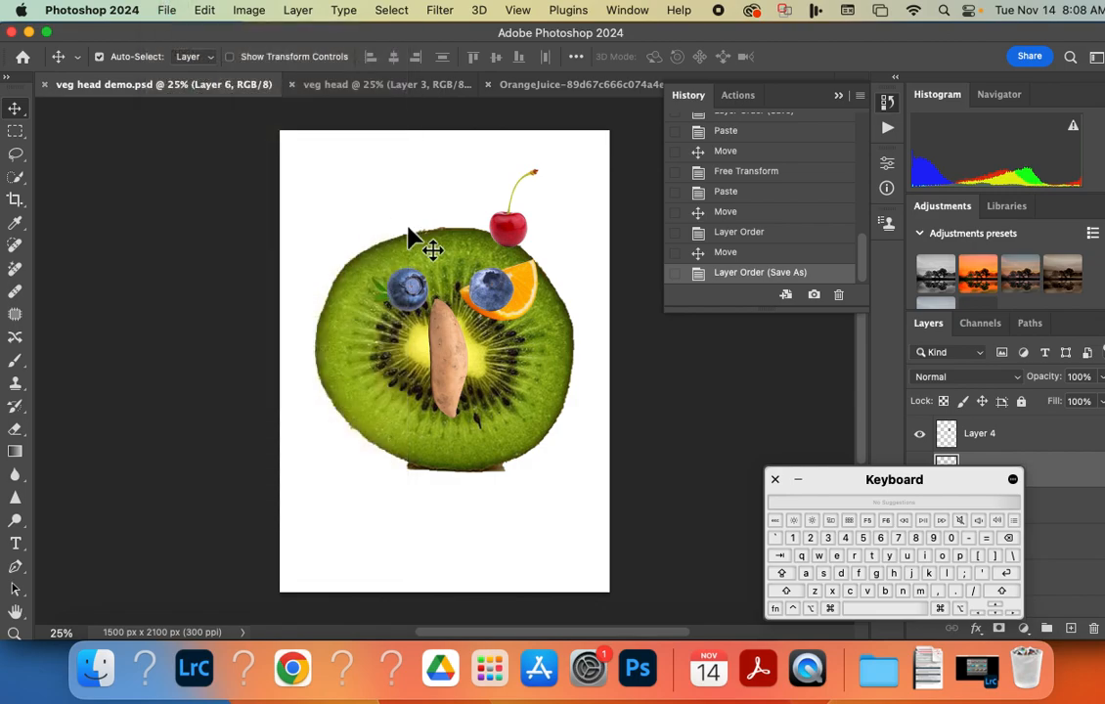
left_click(362, 265)
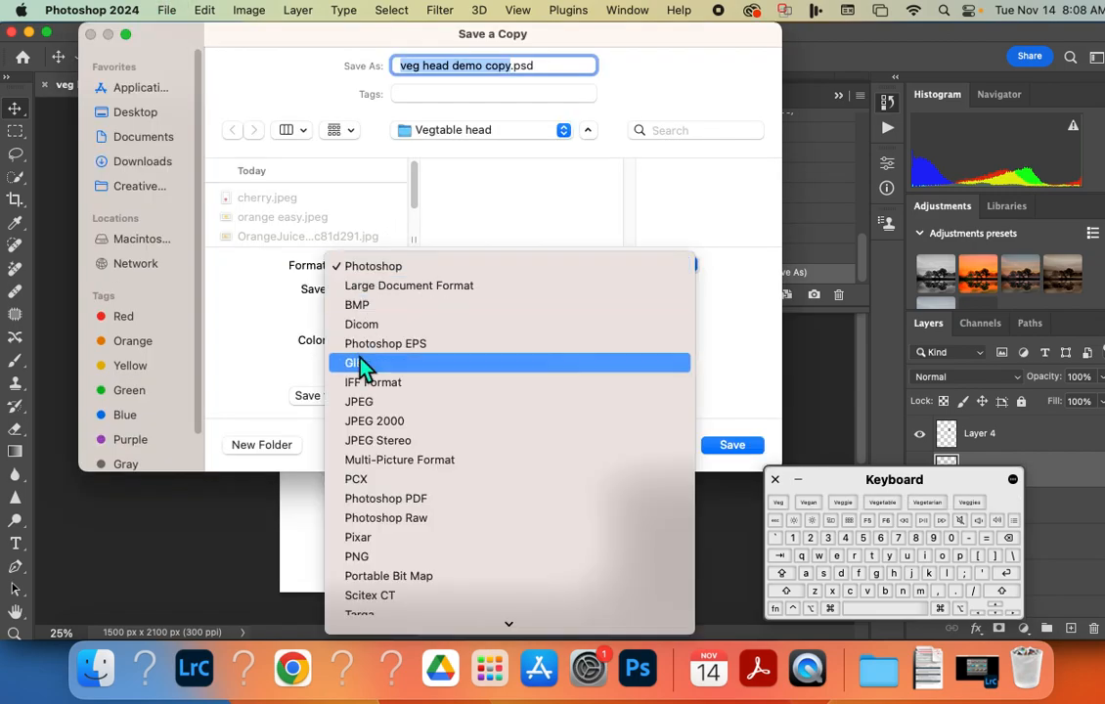
left_click(366, 409)
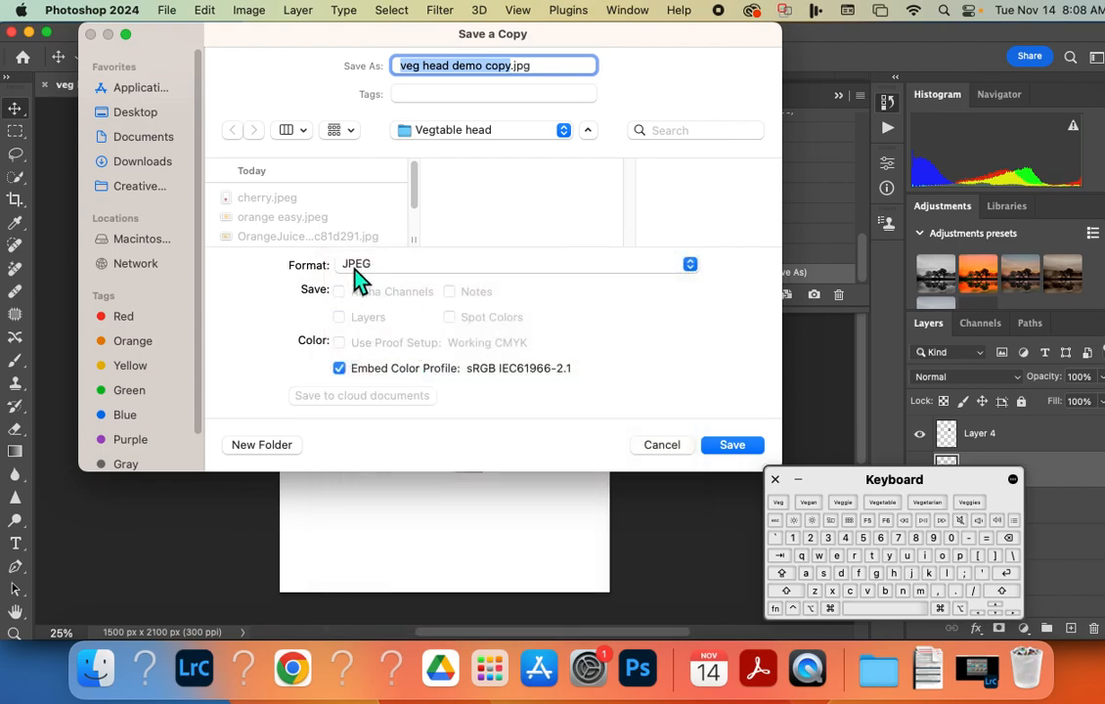
left_click(732, 448)
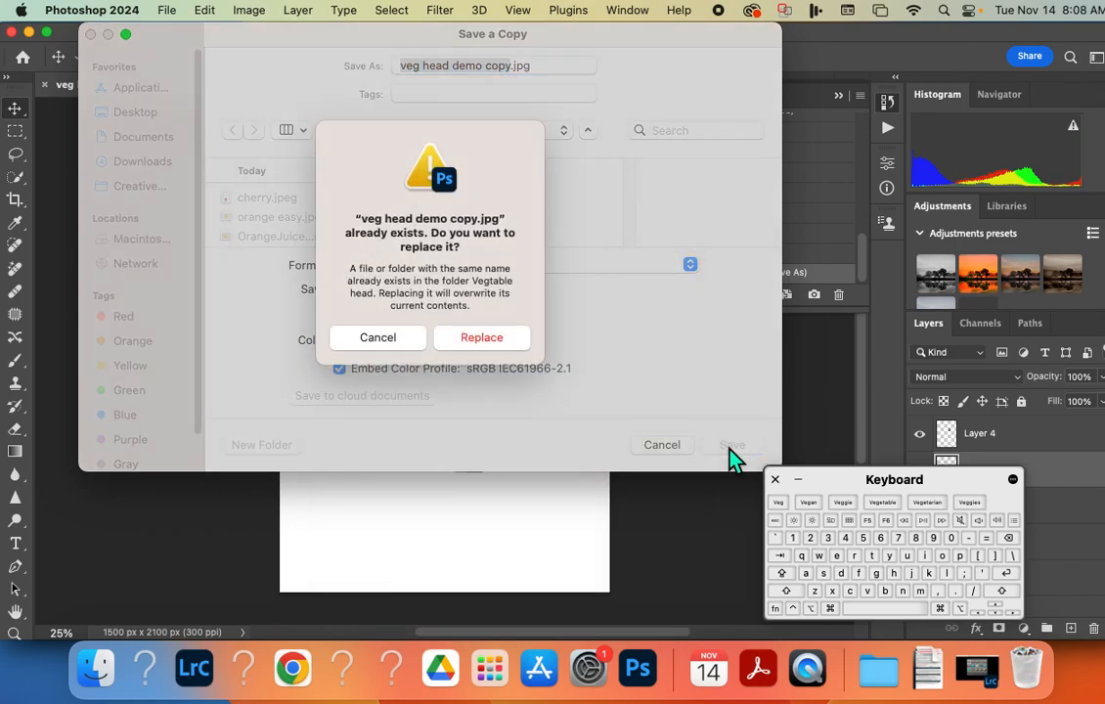
left_click(483, 343)
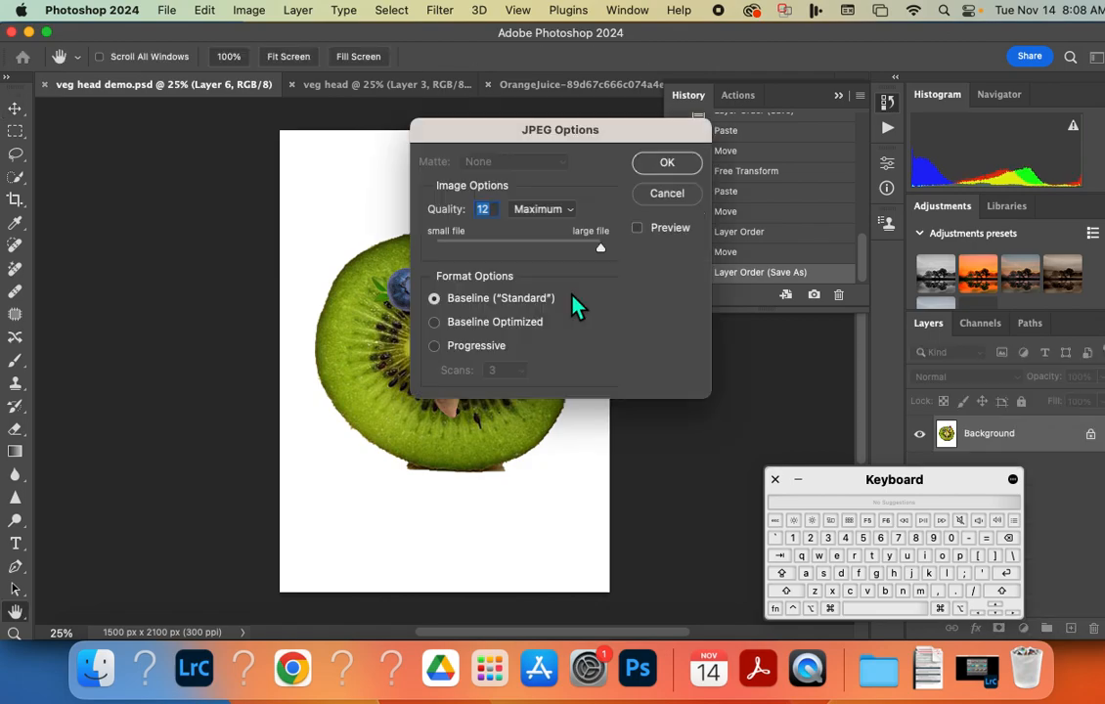
left_click(683, 163)
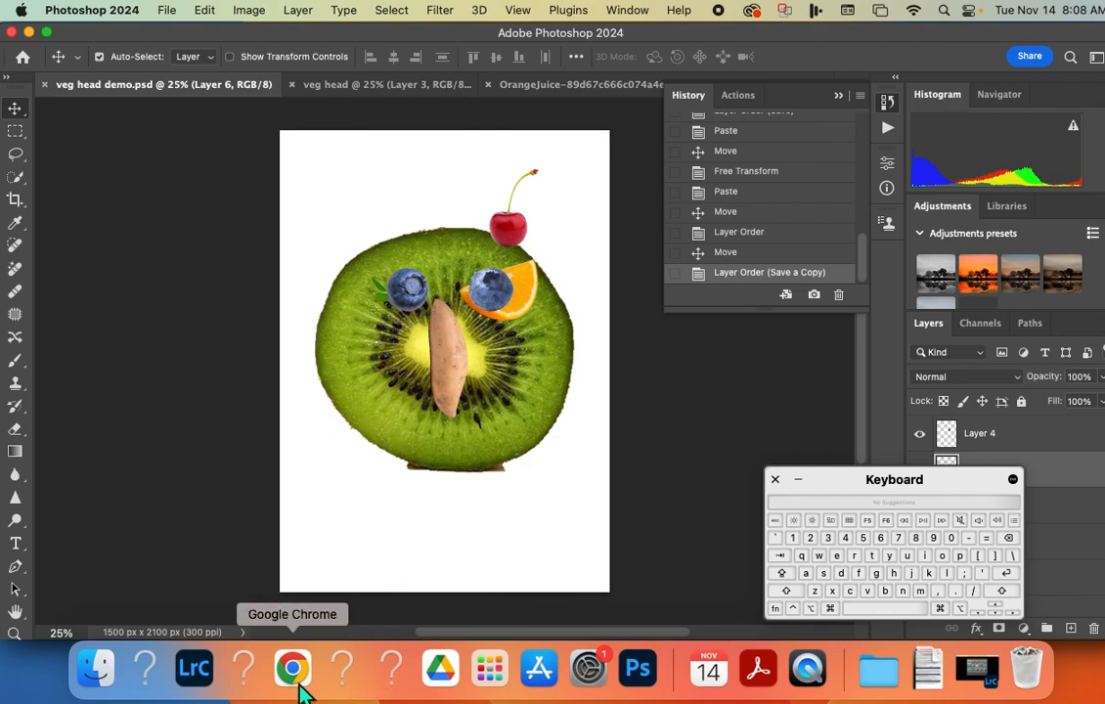
Switch to Acrobat to check the PDF's instructions for taking a screenshot of the layers, and return to Photoshop.
left_click(756, 673)
scroll(478, 501, "down", 1)
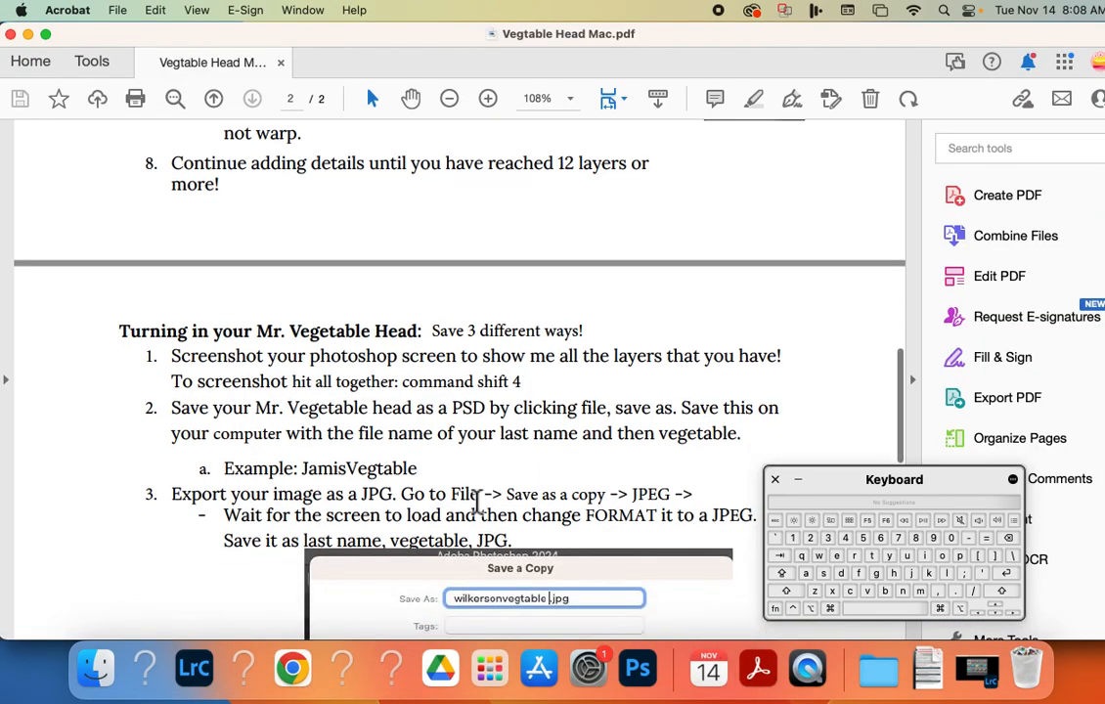
left_click_drag(336, 382, 577, 407)
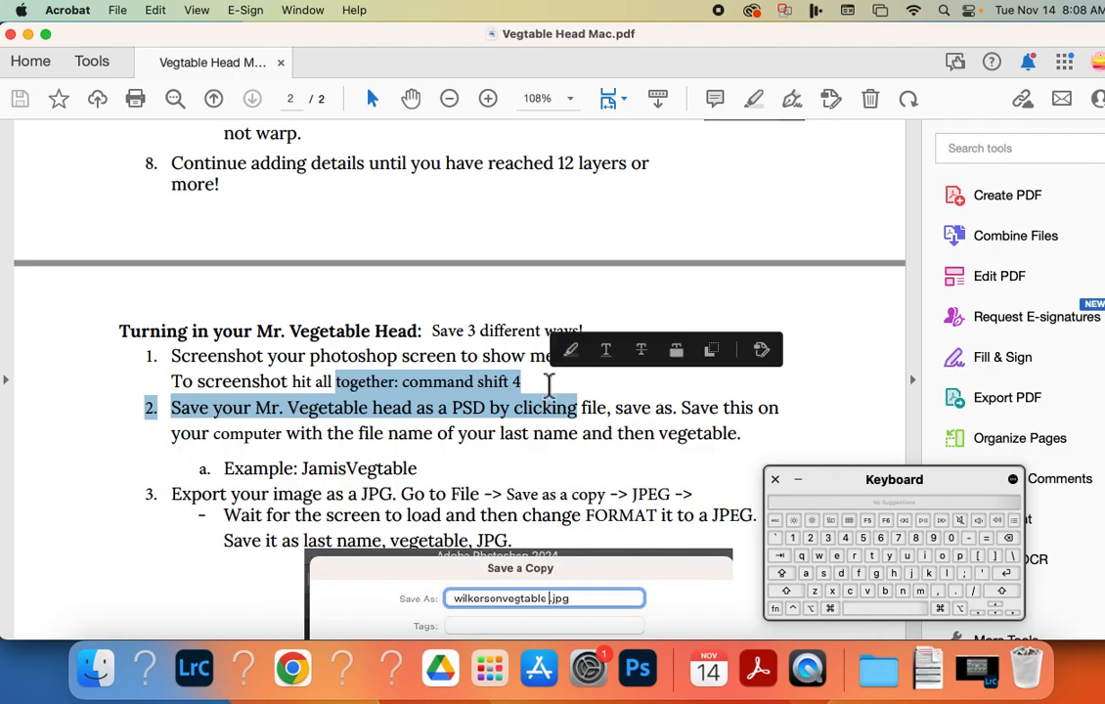
left_click(638, 669)
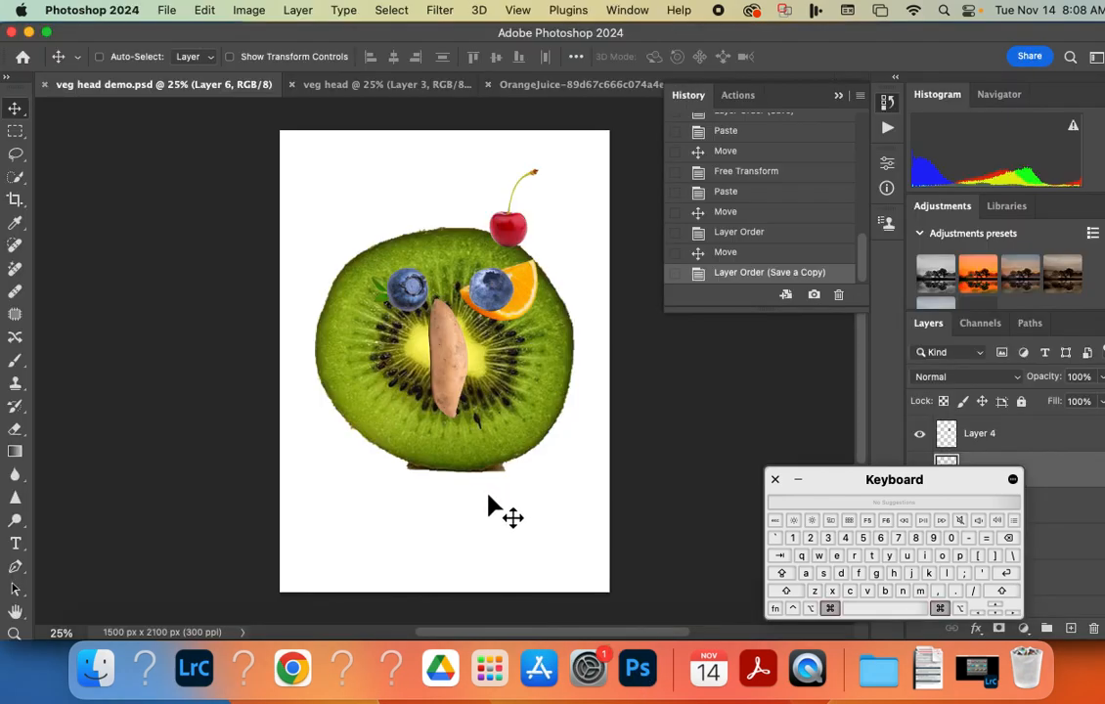
Detach the Adjustments and Layers panels, lengthen Layers to show every layer down to Background, and move the on-screen keyboard away from it.
key("super+shift+4")
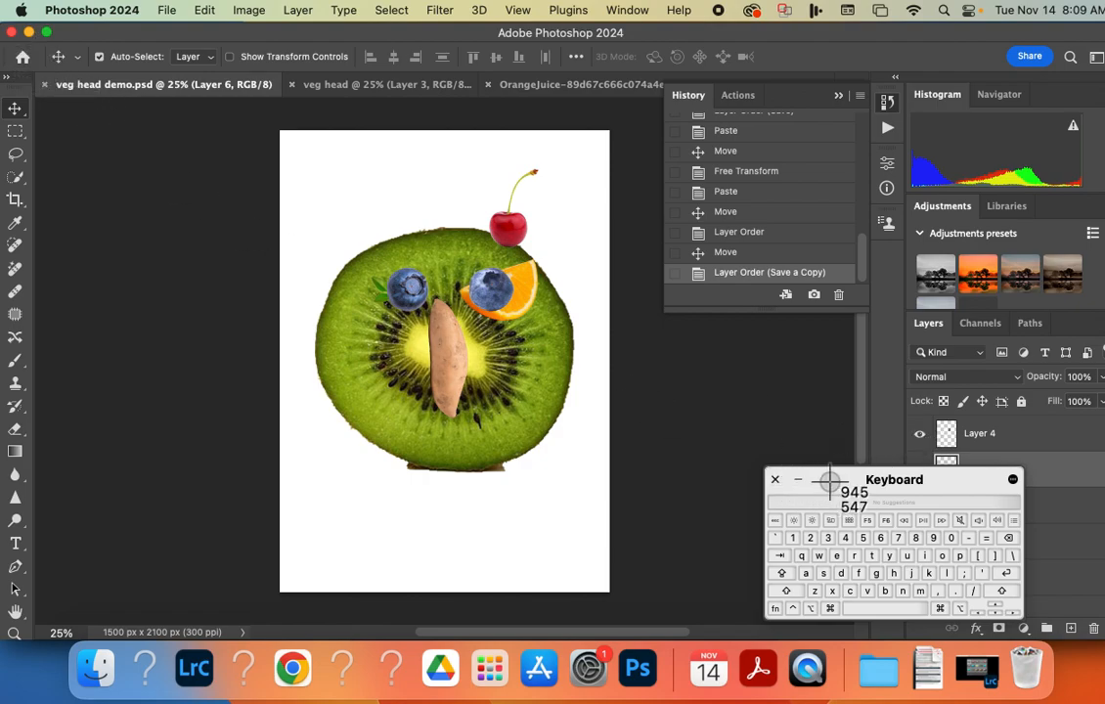
key("Escape")
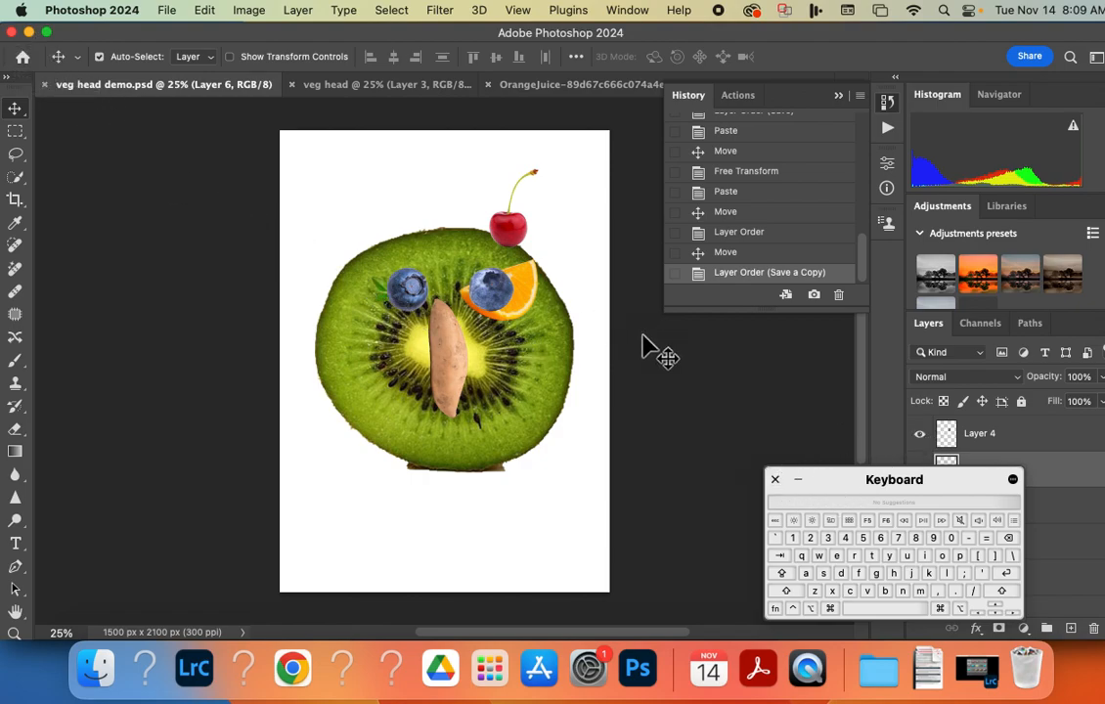
left_click_drag(847, 477, 704, 395)
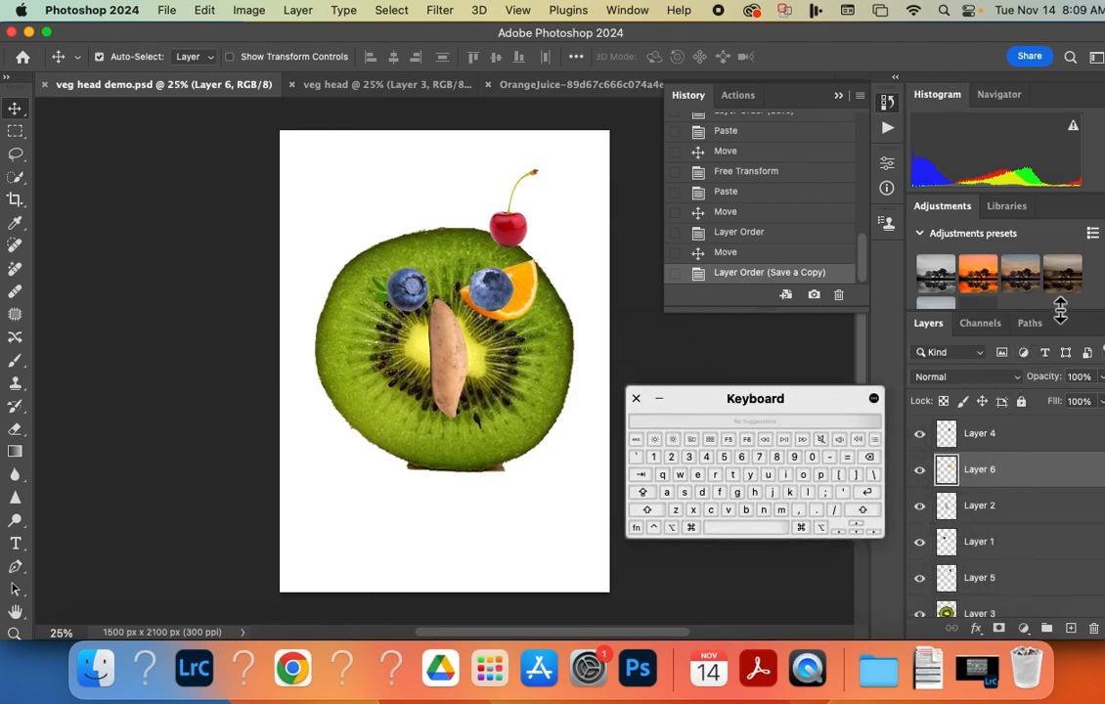
left_click_drag(958, 211, 946, 163)
left_click_drag(931, 331, 887, 157)
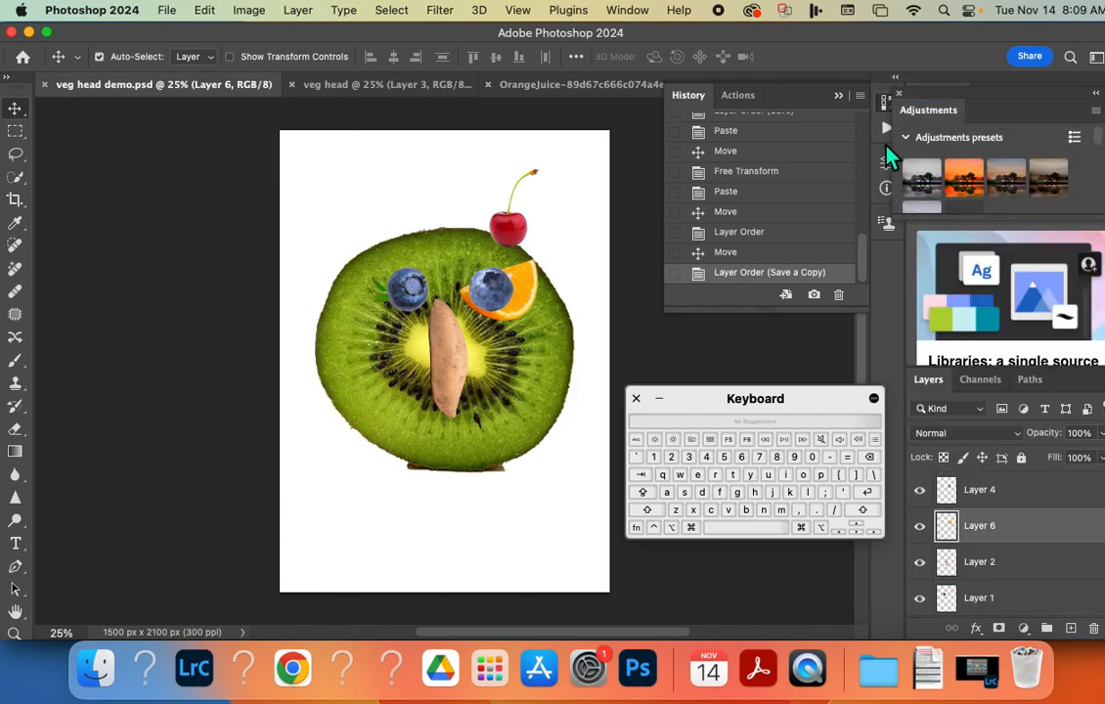
left_click_drag(931, 390, 894, 233)
left_click_drag(1066, 403, 1066, 626)
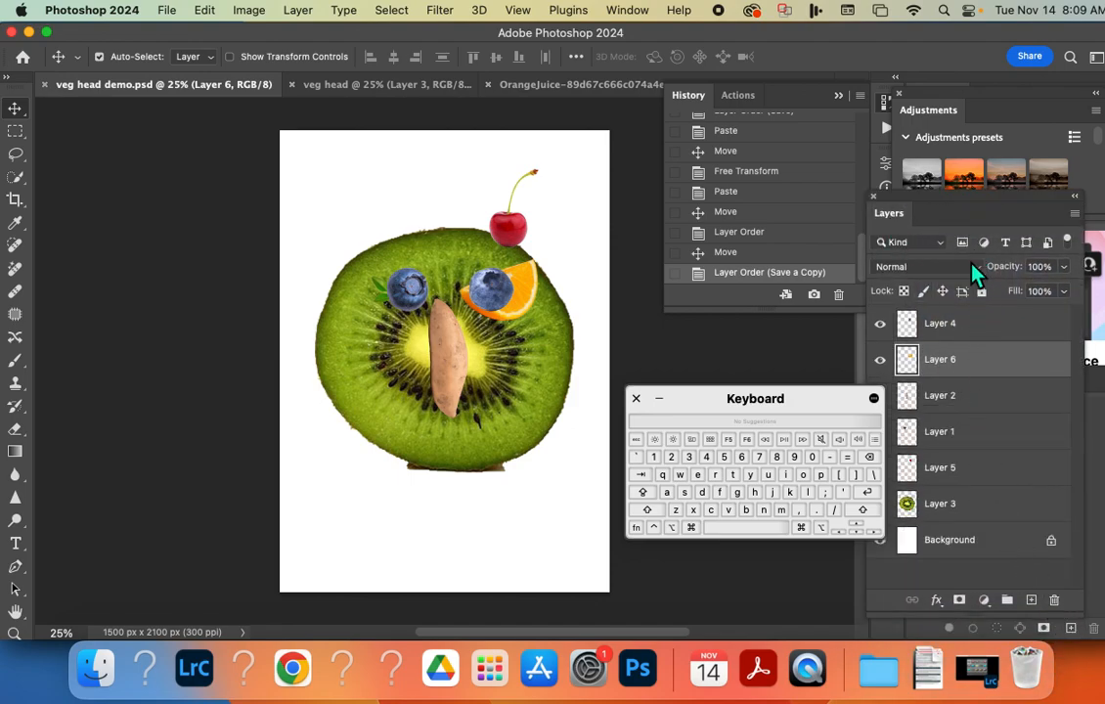
left_click_drag(792, 405, 219, 455)
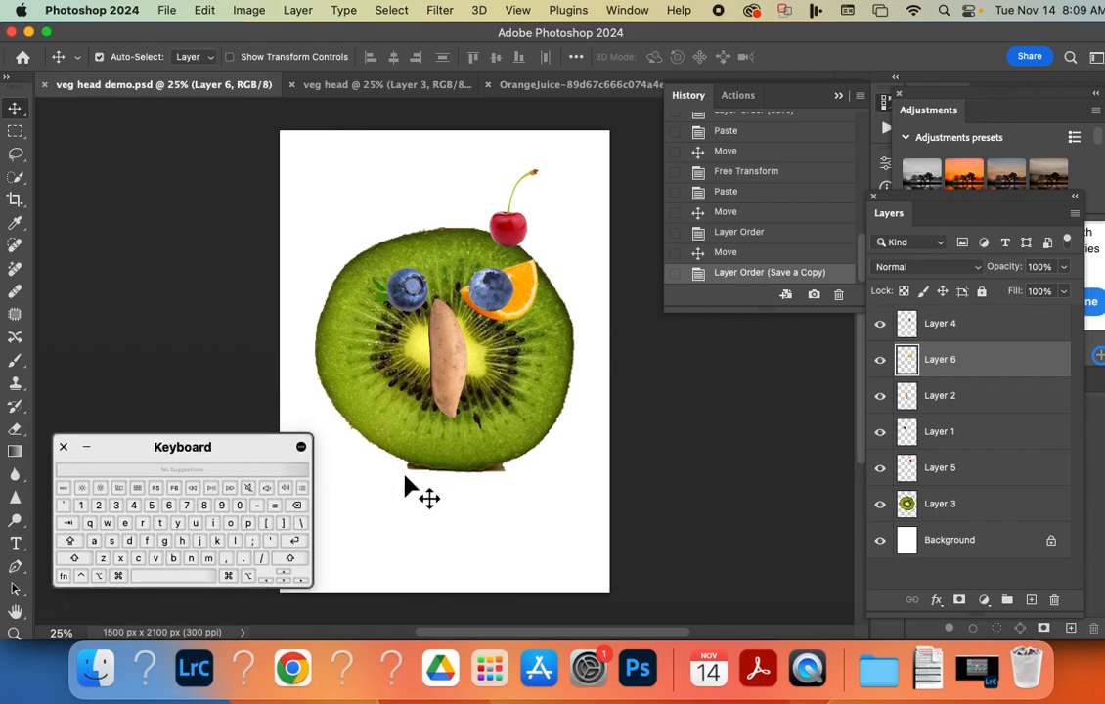
Capture a screenshot of the Photoshop workspace including the vegetable head and the full layer list, and check it in the preview.
key("super+shift+4")
left_click_drag(1, 2, 978, 593)
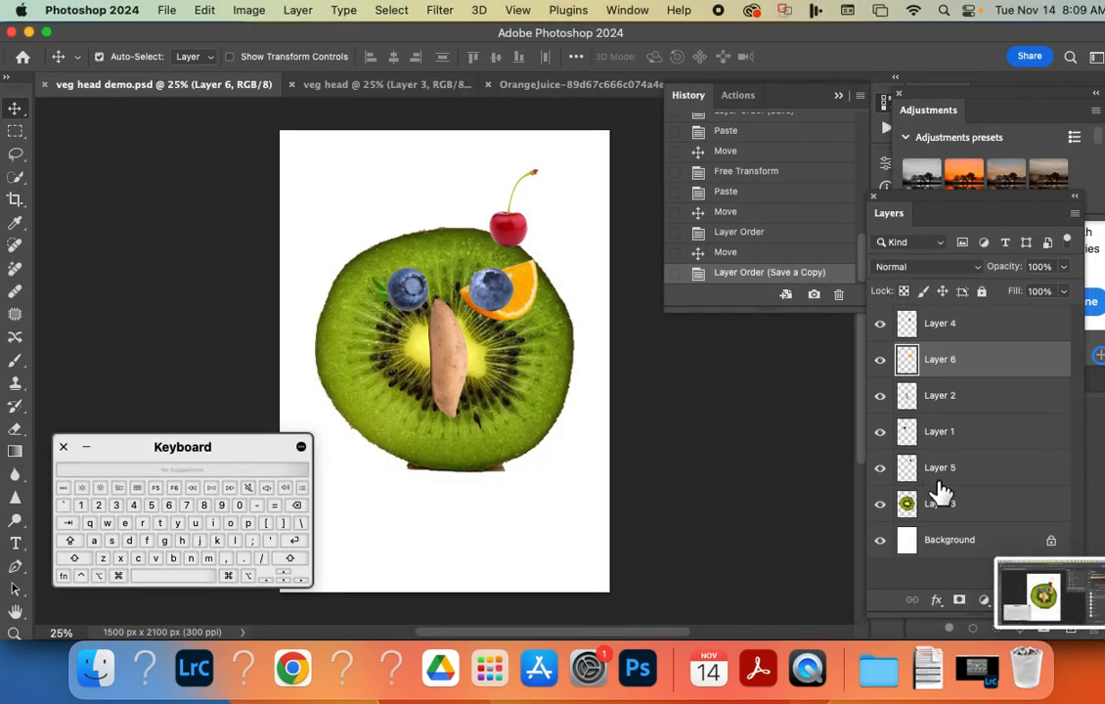
left_click(1042, 594)
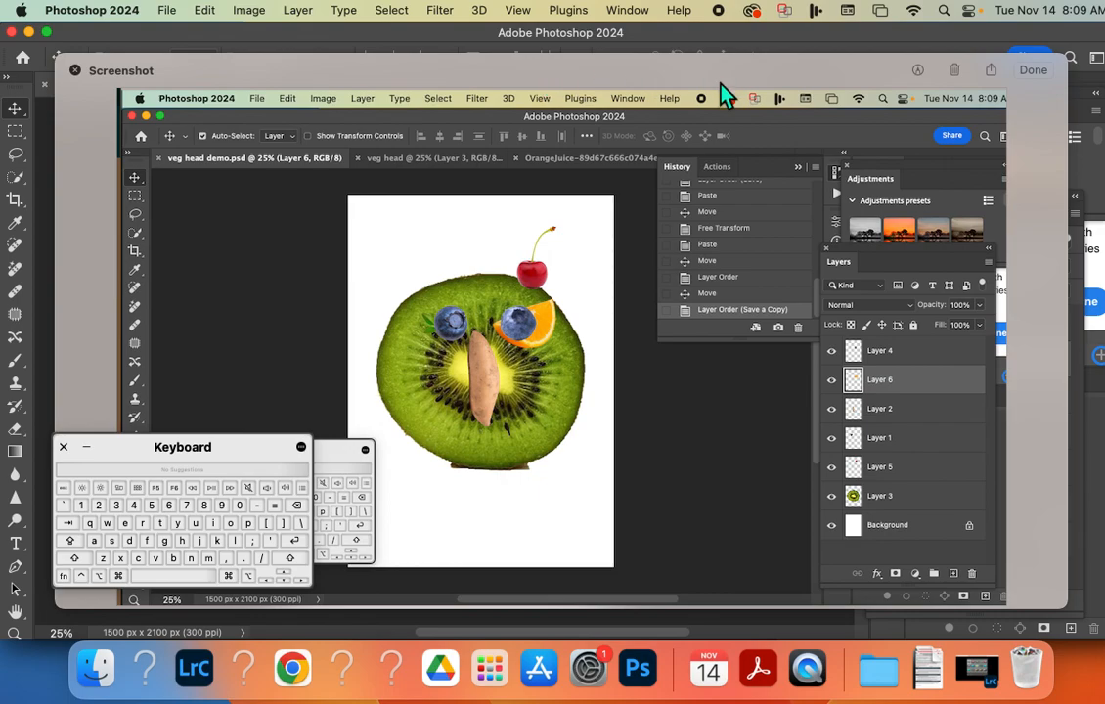
left_click(1032, 70)
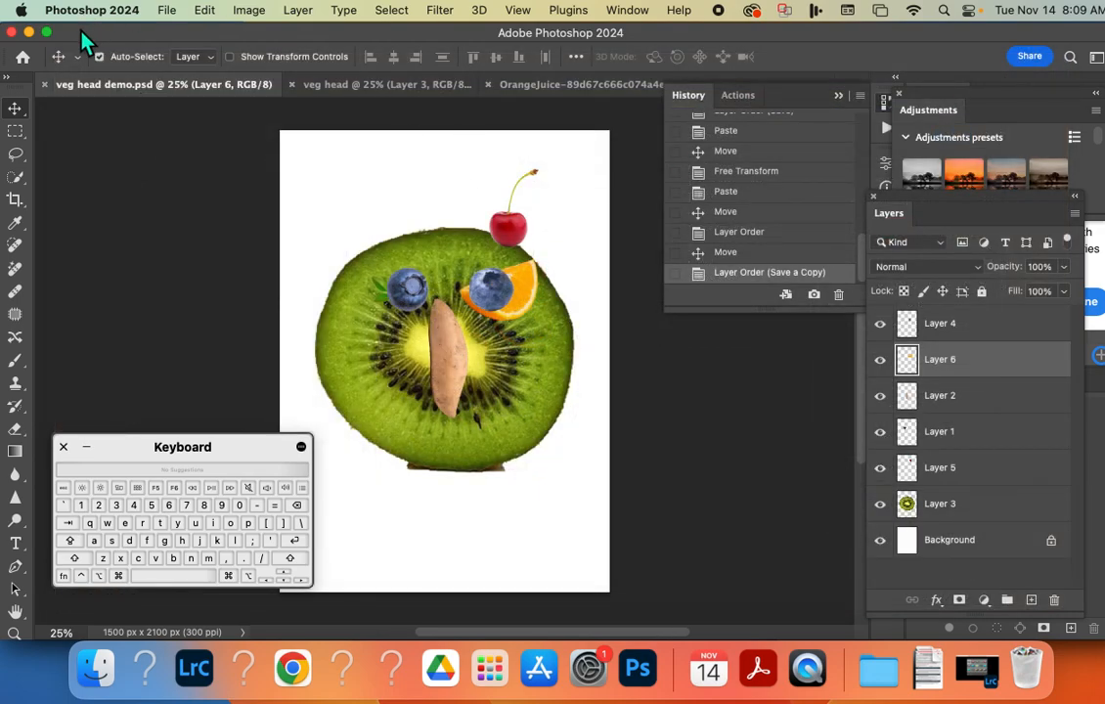
Minimize Photoshop, close the on-screen keyboard, and review the PDF's turn-in instructions, helpful links and starter picture links.
left_click(29, 32)
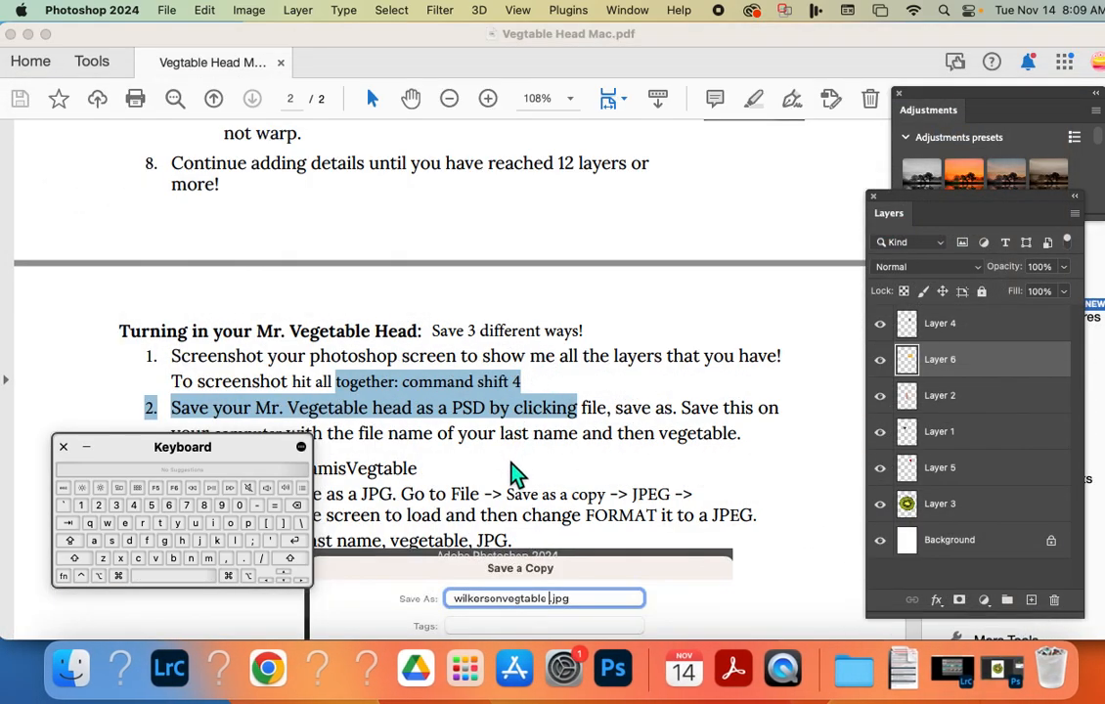
scroll(511, 469, "up", 2)
scroll(499, 445, "down", 3)
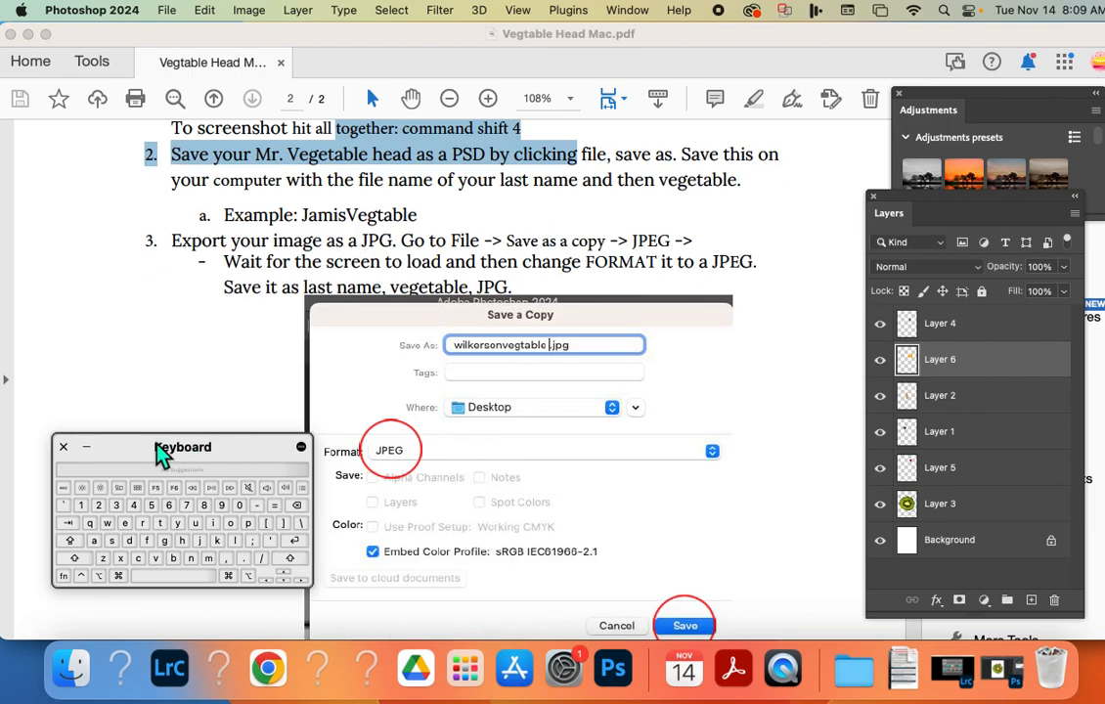
left_click(63, 446)
scroll(292, 260, "up", 1)
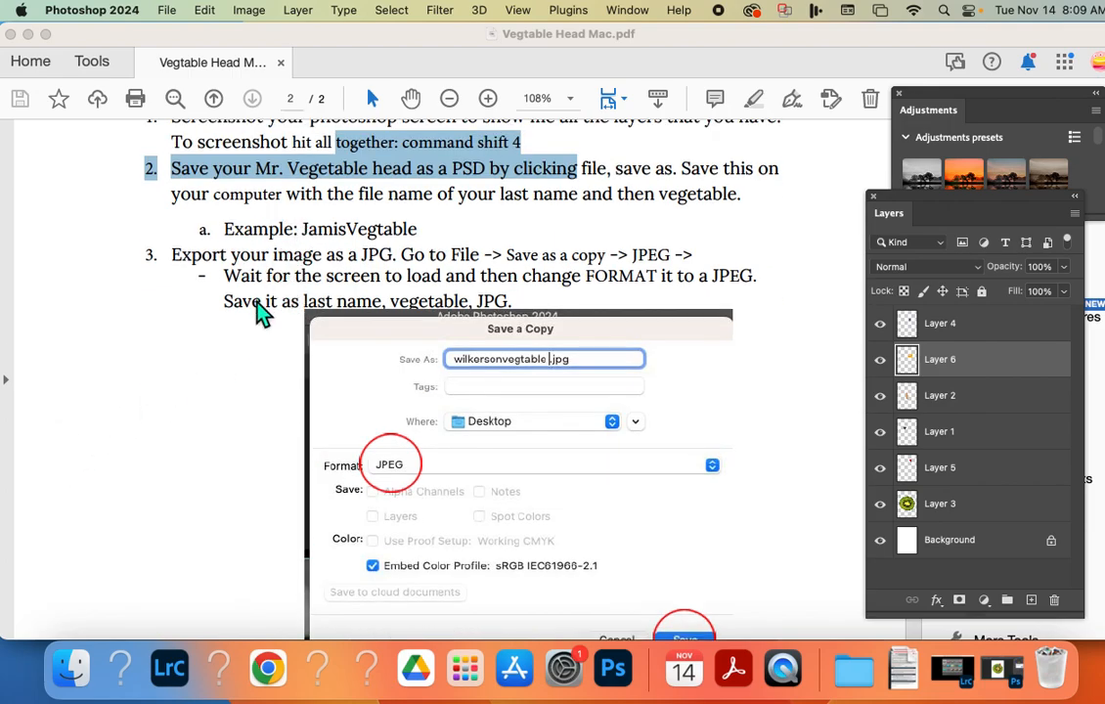
scroll(257, 306, "down", 5)
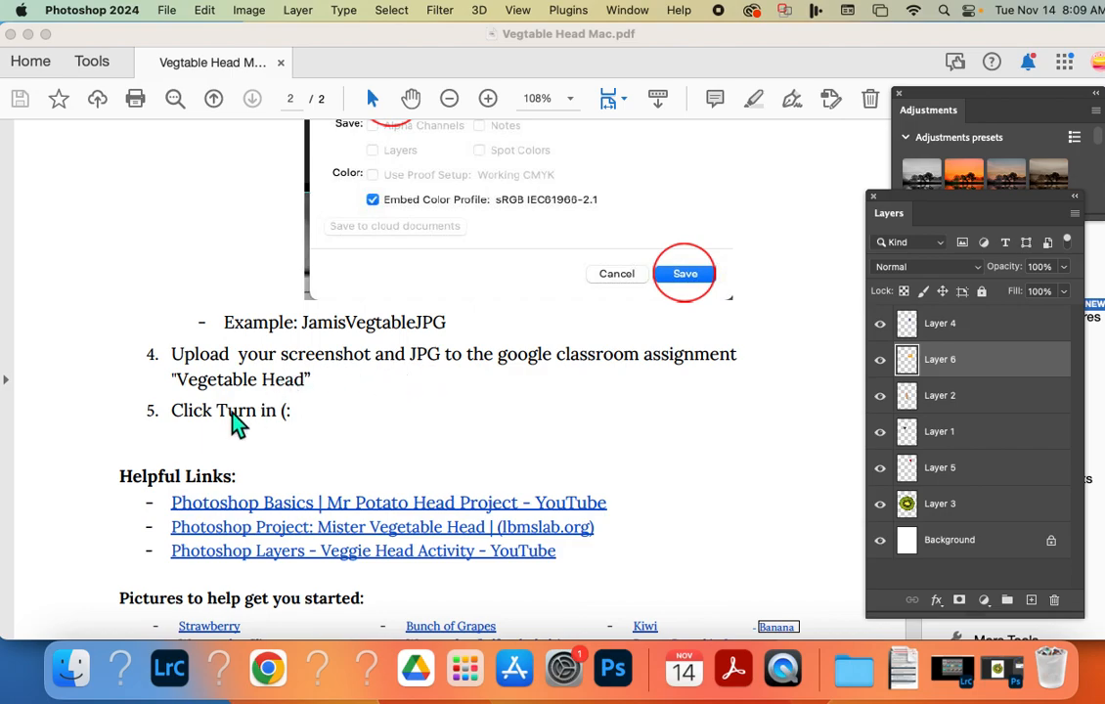
scroll(286, 468, "down", 2)
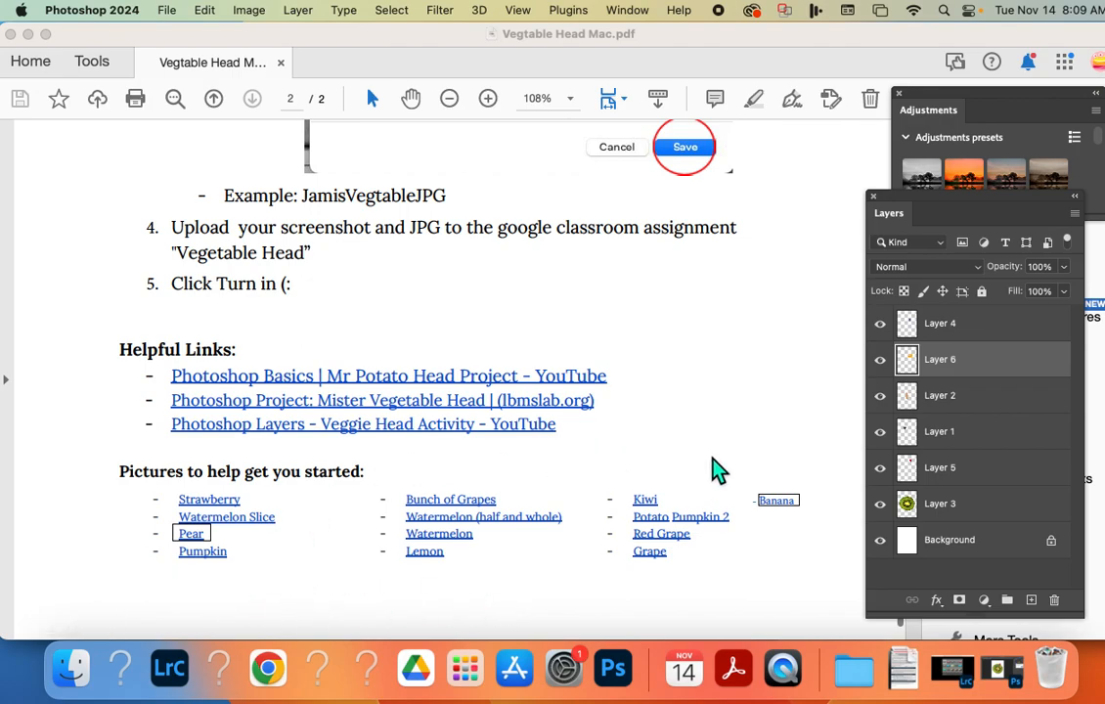
Open the Lemon starter picture from the PDF in Chrome and bring up the options for copying or saving the image.
left_click(427, 553)
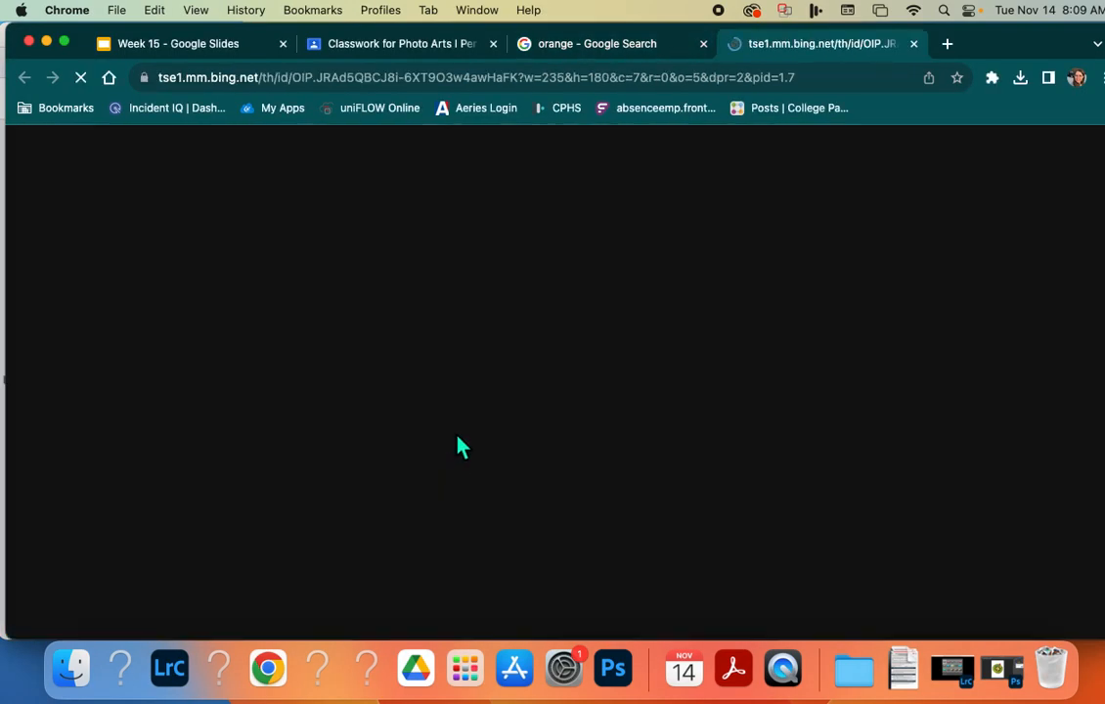
right_click(553, 374)
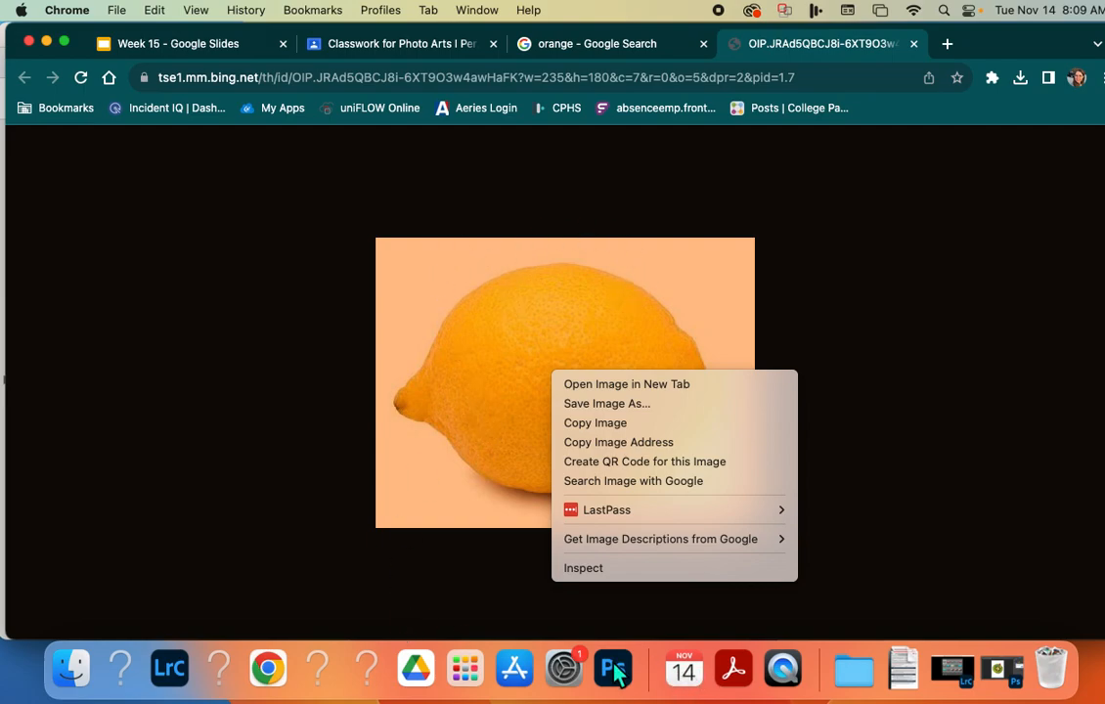
left_click(780, 669)
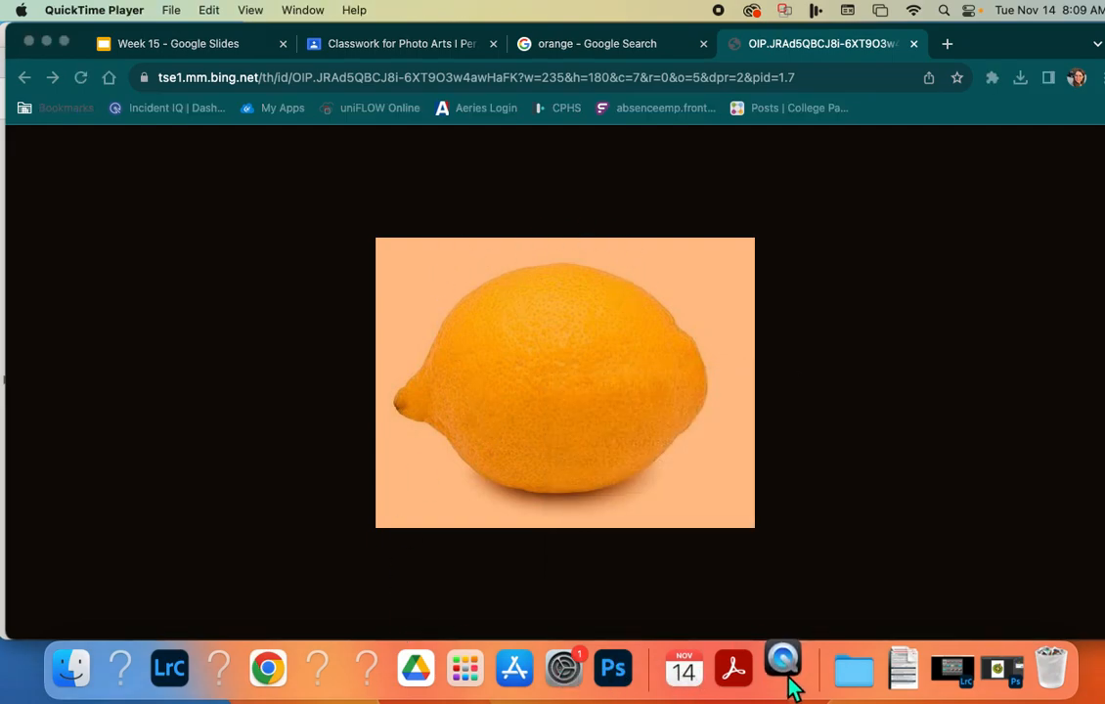